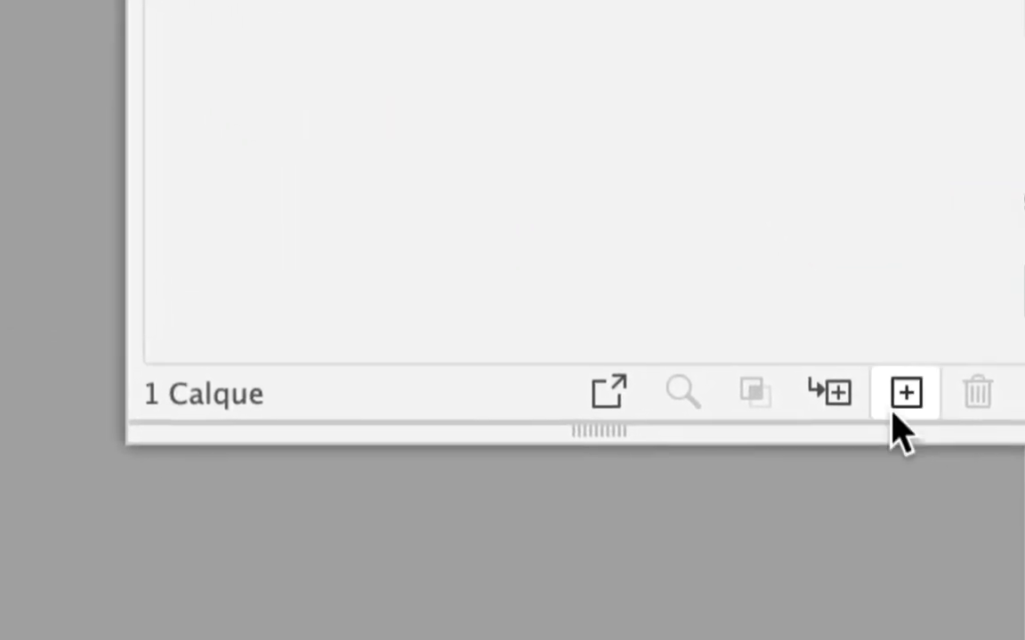
- Add a new layer above the photo layer, set the fill to none and make the stroke colour active
click(903, 398)
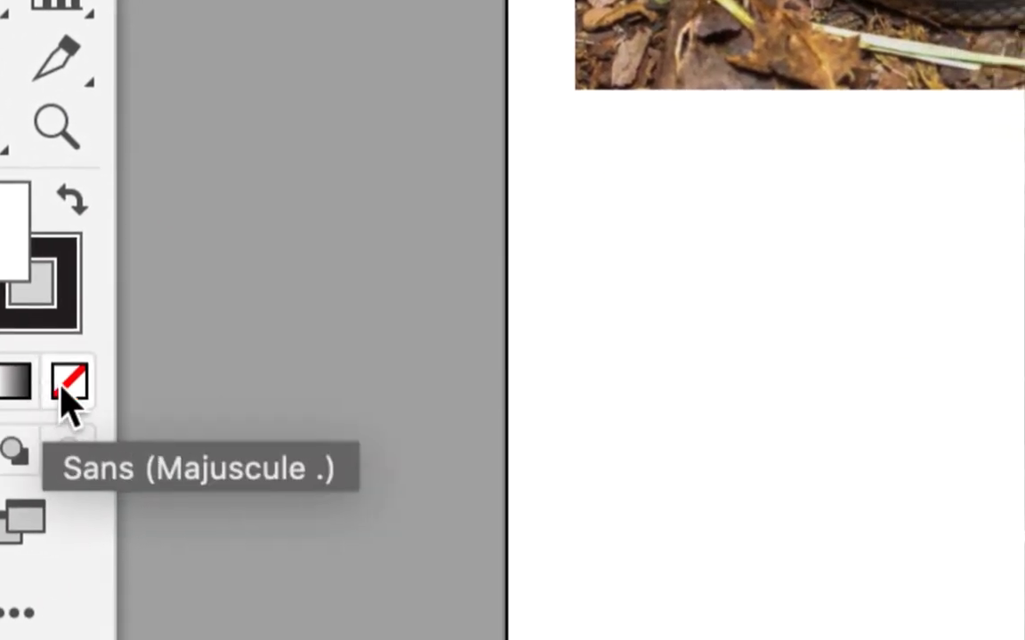
click(135, 418)
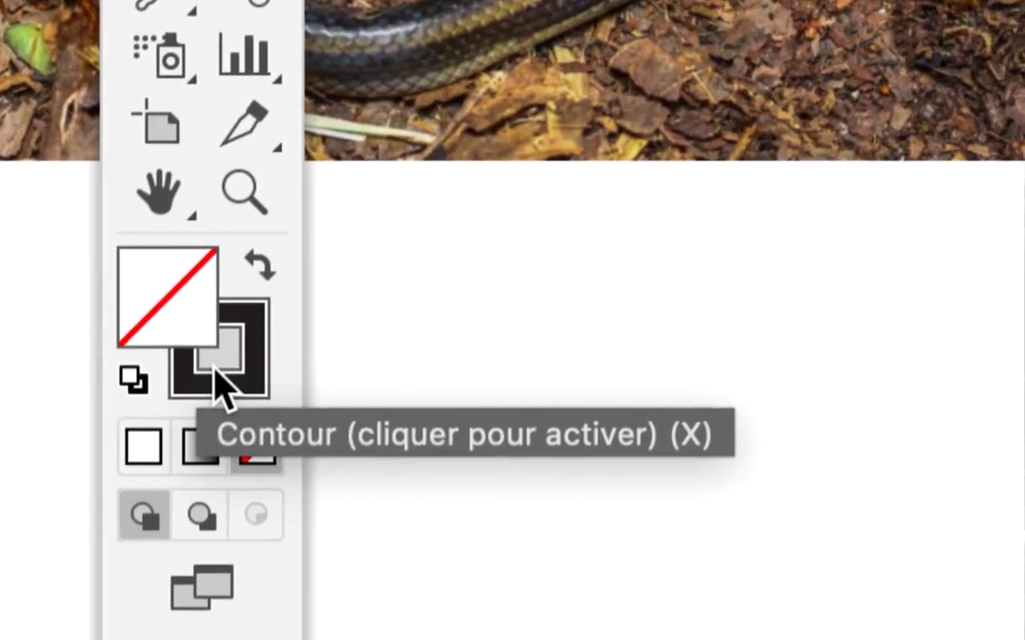
click(219, 381)
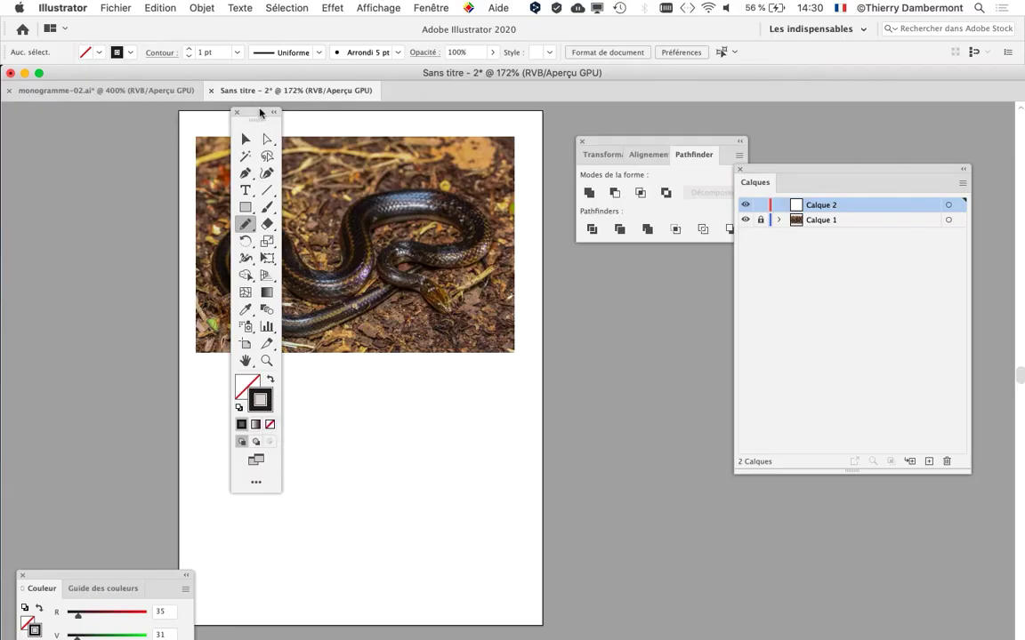
- Move the toolbox and the Pathfinder panel clear of the snake photo
drag(258, 109, 40, 140)
scroll(423, 270, up, 3)
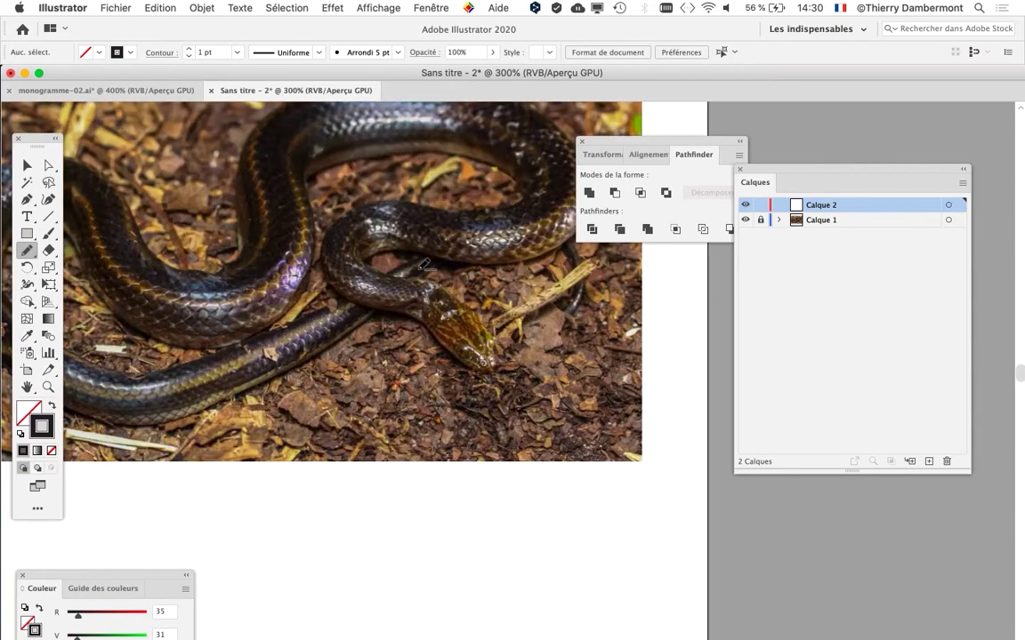
drag(418, 301, 429, 310)
scroll(429, 310, down, 2)
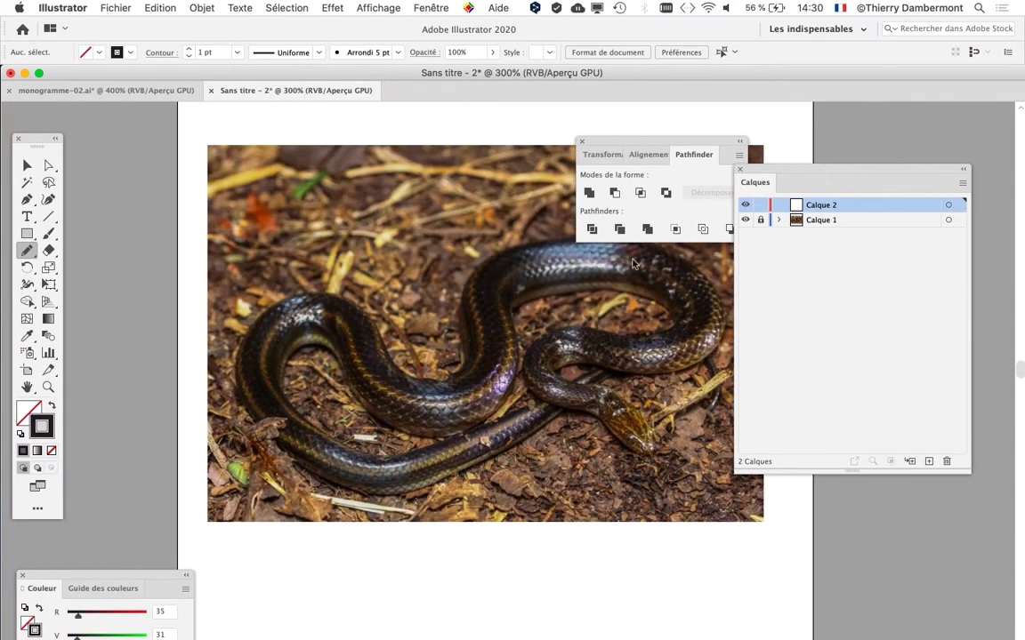
drag(612, 147, 860, 68)
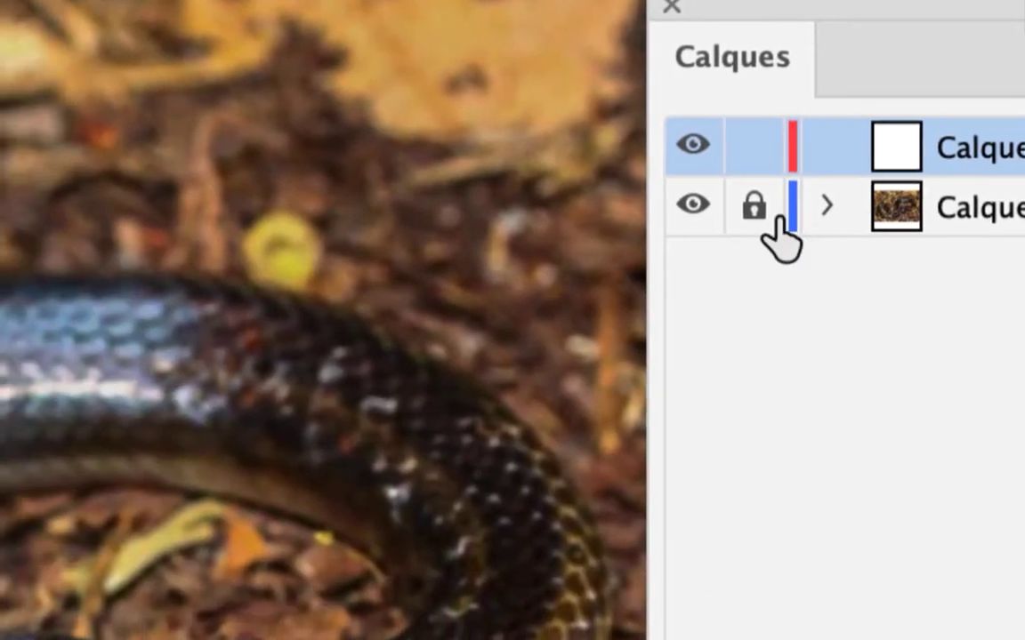
- Unlock Calque 1, target its linked snake photo and lower the photo's opacity with the Transparency settings
click(761, 220)
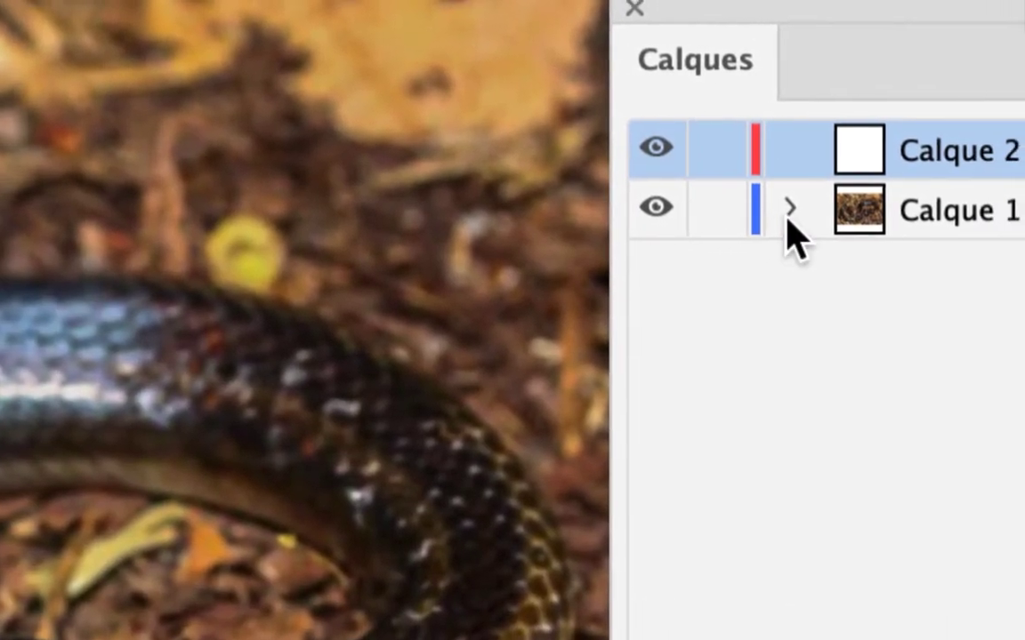
click(826, 208)
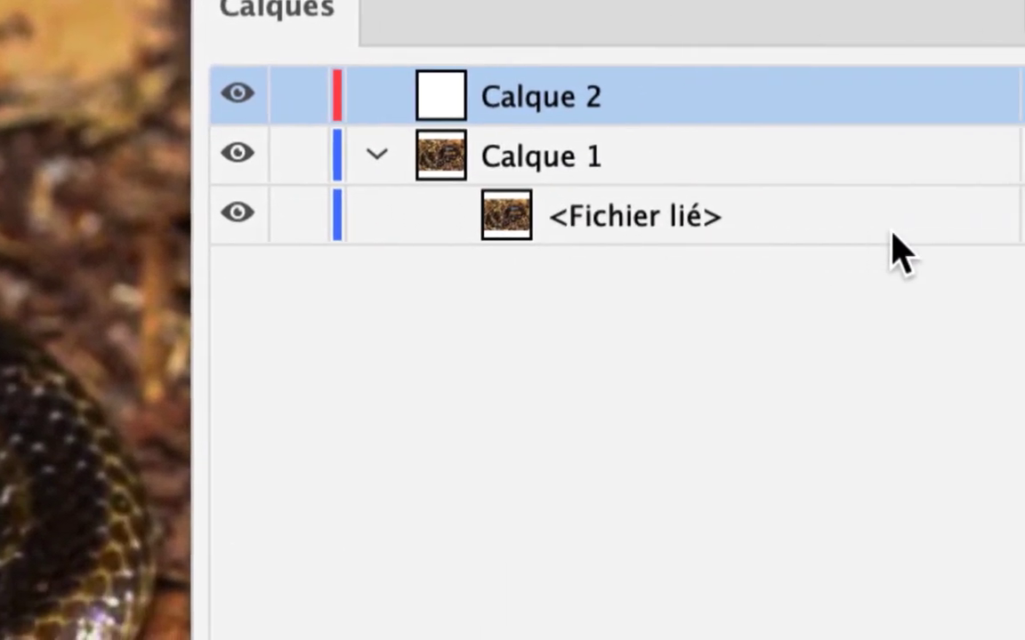
click(915, 217)
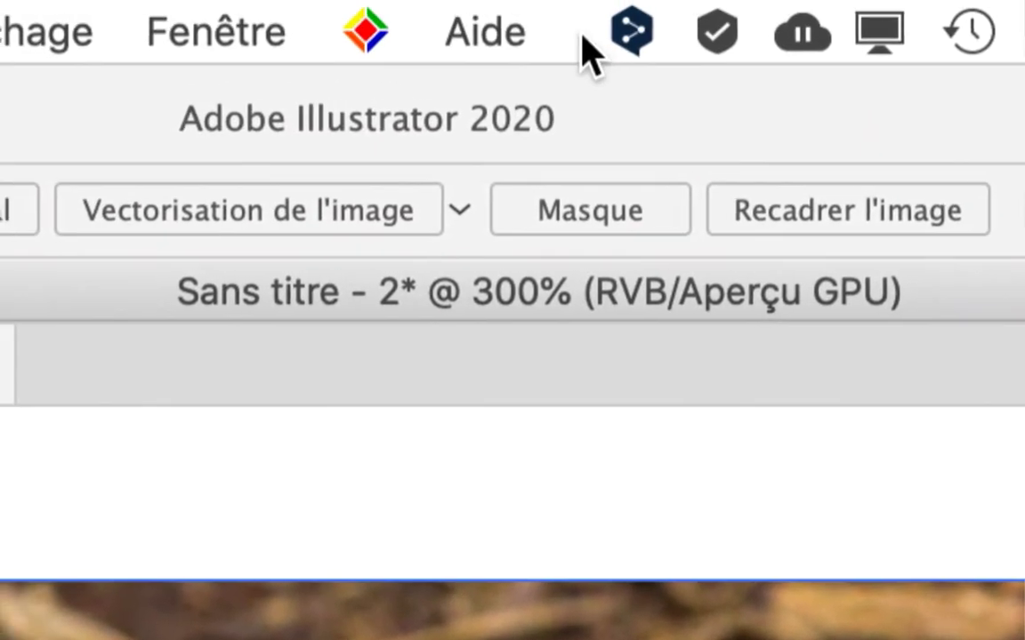
click(507, 27)
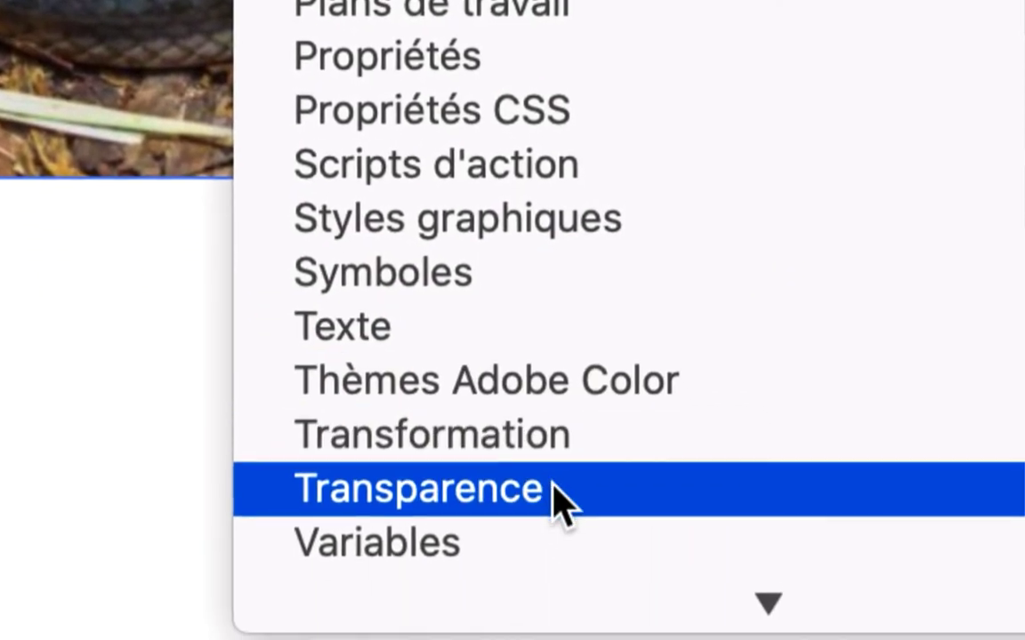
click(553, 498)
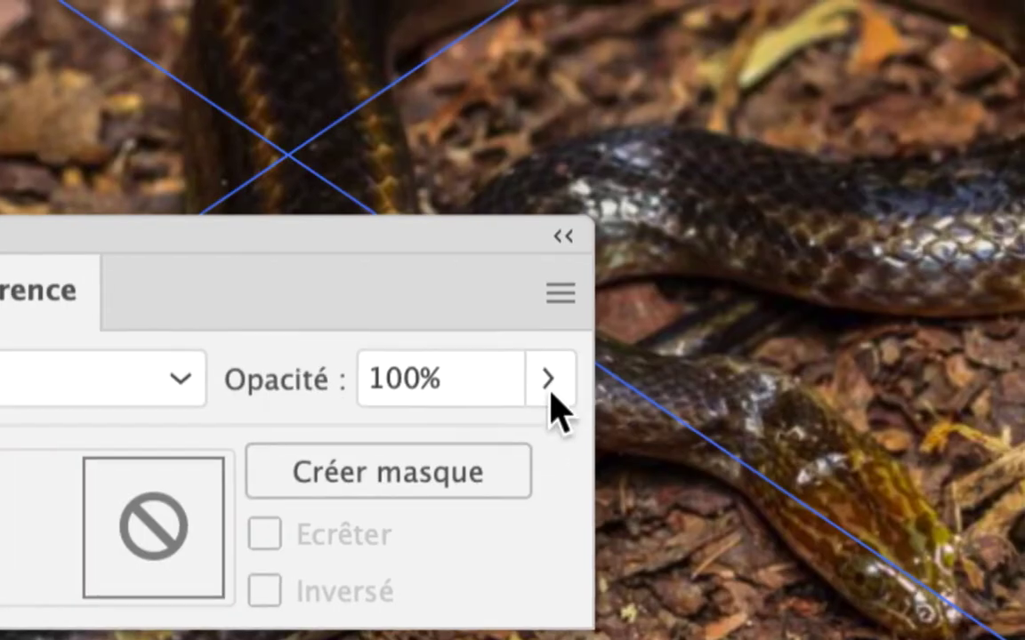
click(551, 394)
click(525, 403)
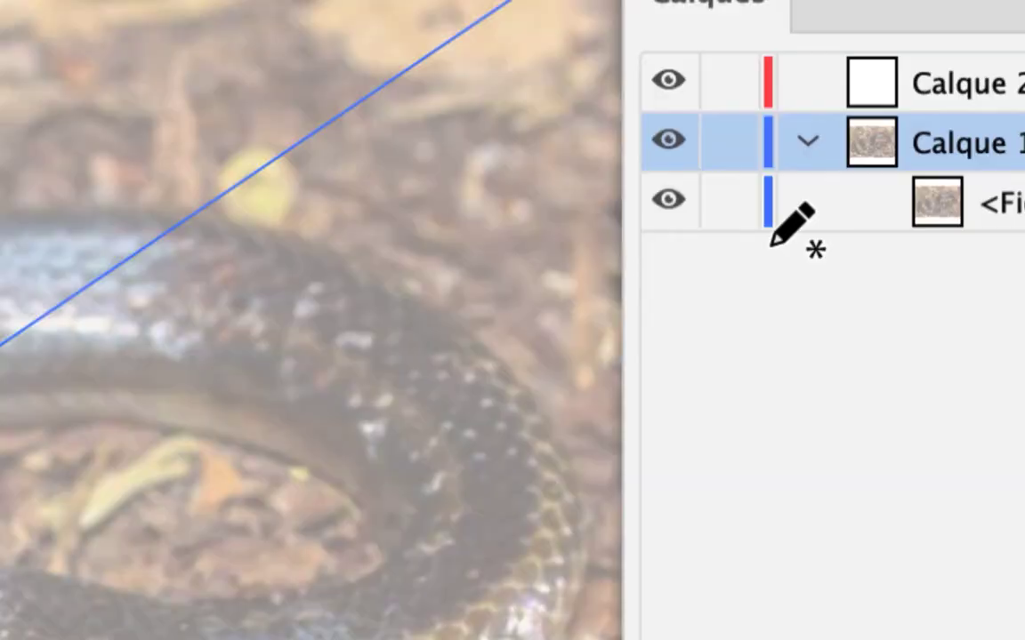
- Lock and collapse Calque 1, and make Calque 2 the active layer
click(730, 141)
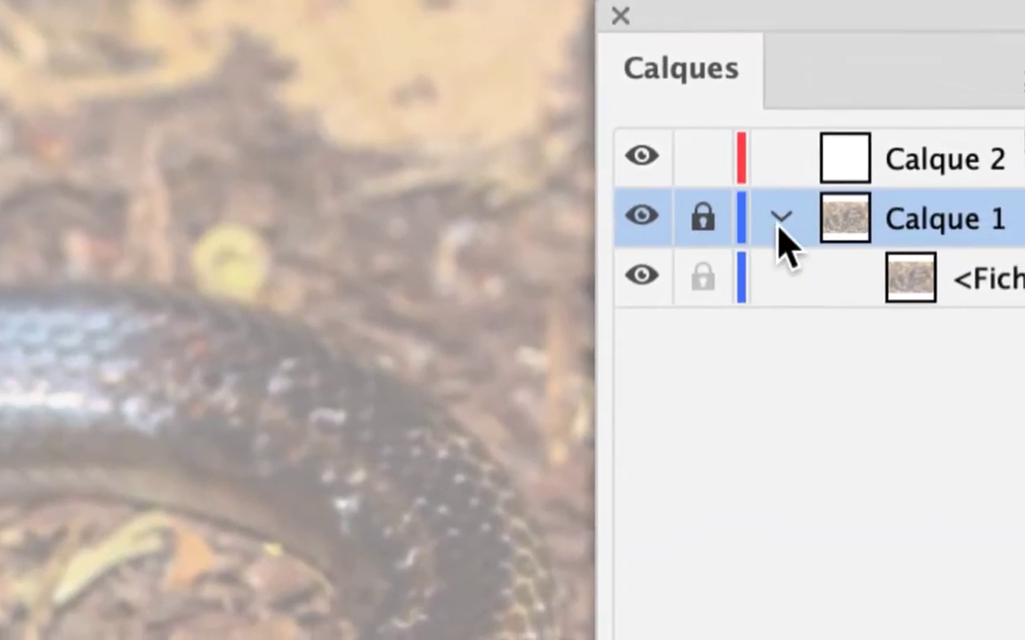
click(780, 222)
click(900, 165)
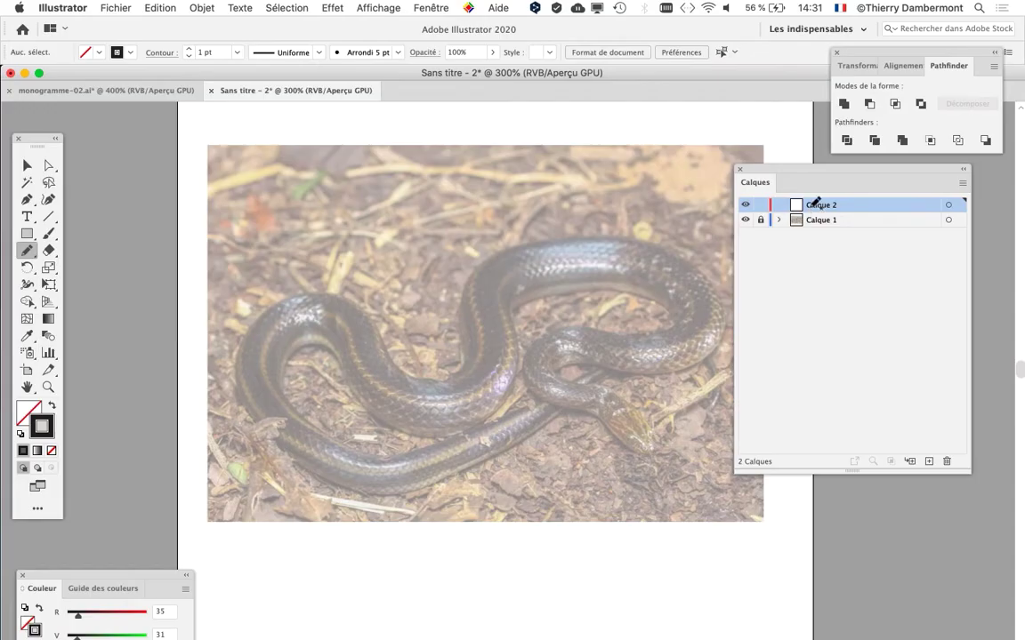
- Trace the snake's head and right-hand body loop with the Pencil as one closed outline, and deselect it
mouse_move(377, 330)
mouse_down()
mouse_move(410, 361)
mouse_move(447, 369)
mouse_move(464, 291)
mouse_move(477, 266)
mouse_move(507, 249)
mouse_move(599, 236)
mouse_move(677, 258)
mouse_up()
drag(717, 344, 662, 367)
mouse_move(602, 383)
mouse_down()
mouse_move(643, 406)
mouse_move(658, 441)
mouse_move(643, 452)
mouse_up()
mouse_move(563, 406)
mouse_down()
mouse_move(409, 431)
mouse_move(365, 425)
mouse_move(377, 328)
mouse_up()
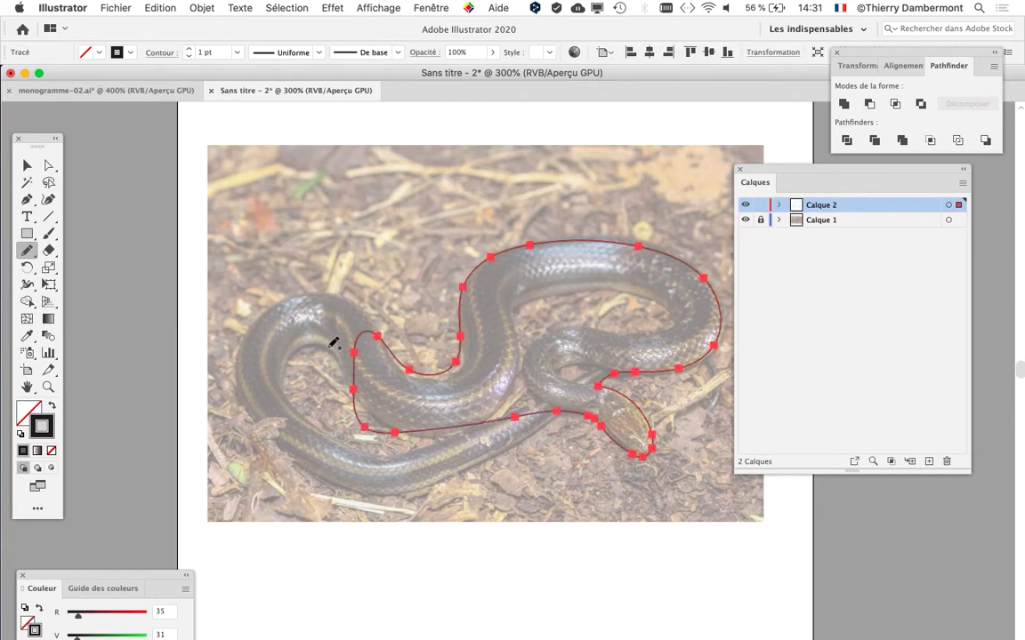
super+click(392, 311)
- Move the Layers panel off the photo and trace the left coil and tail as a second closed outline overlapping the first
scroll(392, 311, up, 1)
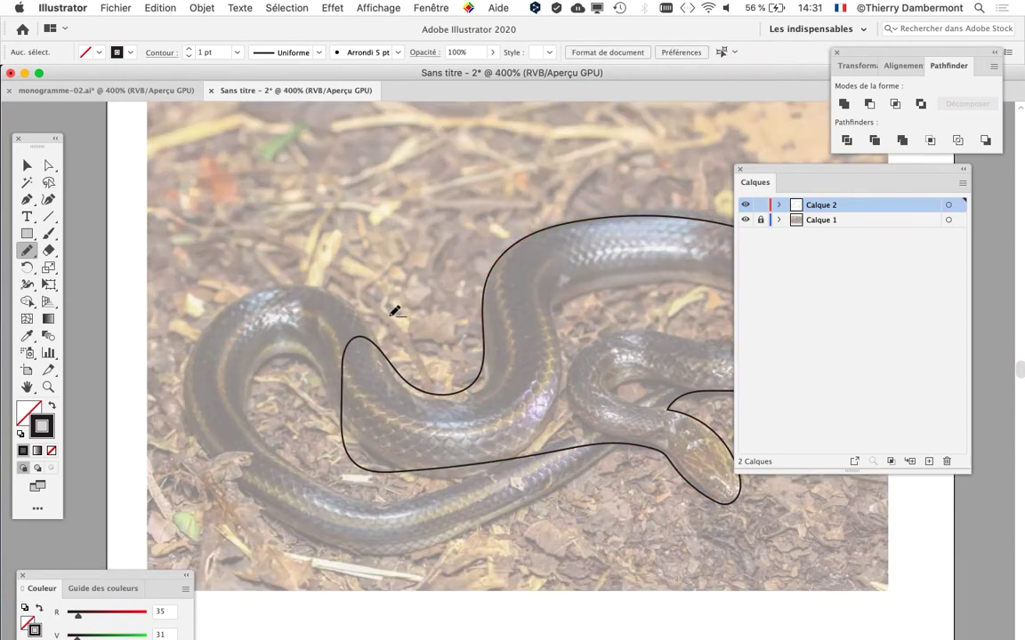
drag(758, 170, 908, 235)
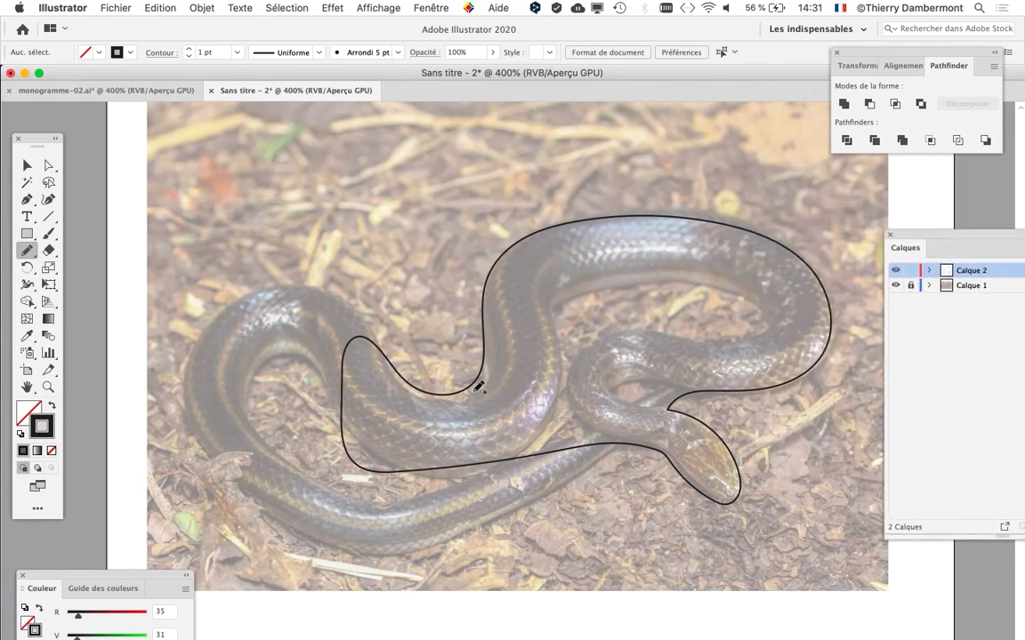
mouse_move(386, 368)
mouse_down()
mouse_move(380, 342)
mouse_move(318, 292)
mouse_move(263, 294)
mouse_move(229, 320)
mouse_move(201, 389)
mouse_move(220, 457)
mouse_move(258, 494)
mouse_move(356, 537)
mouse_move(454, 536)
mouse_move(622, 433)
mouse_up()
mouse_move(588, 394)
mouse_down()
mouse_move(482, 422)
mouse_move(398, 388)
mouse_up()
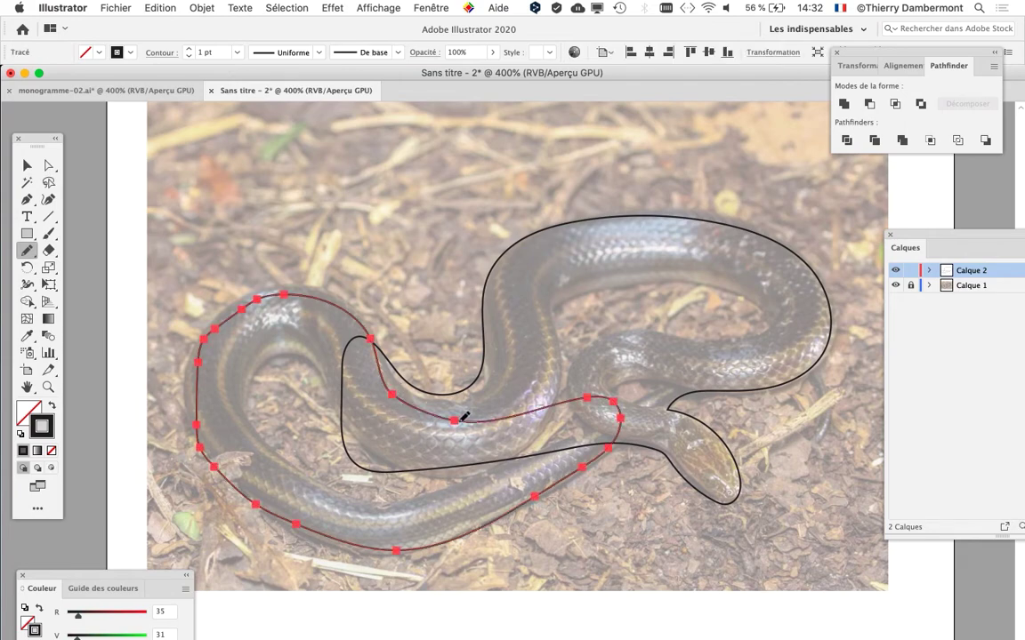
- Select both overlapping snake outlines and merge them into one shape with Pathfinder's Unite (Réunion)
scroll(461, 420, down, 1)
drag(363, 316, 277, 233)
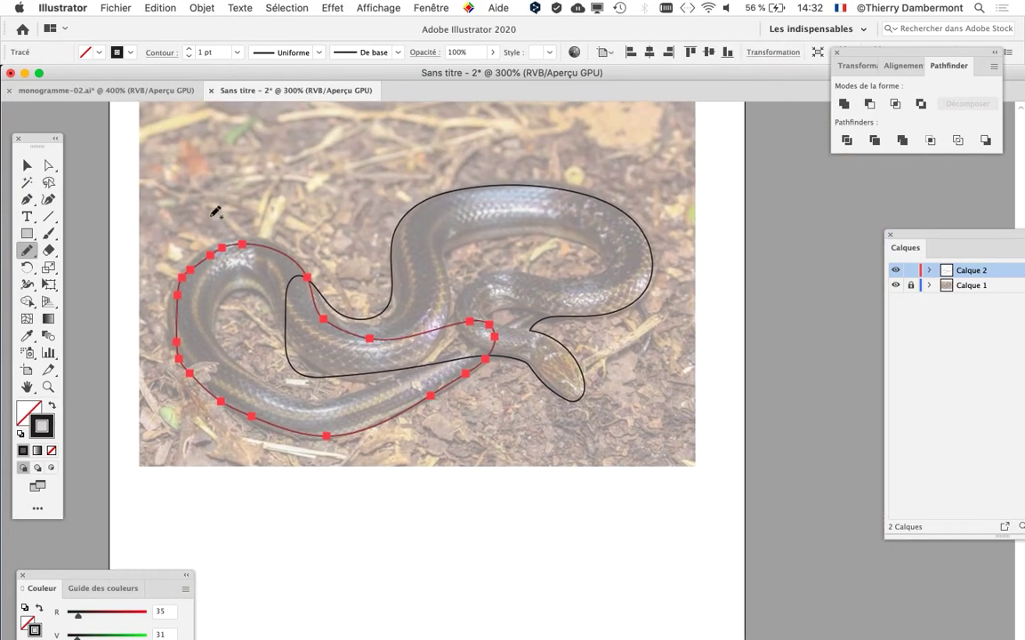
click(26, 166)
click(261, 232)
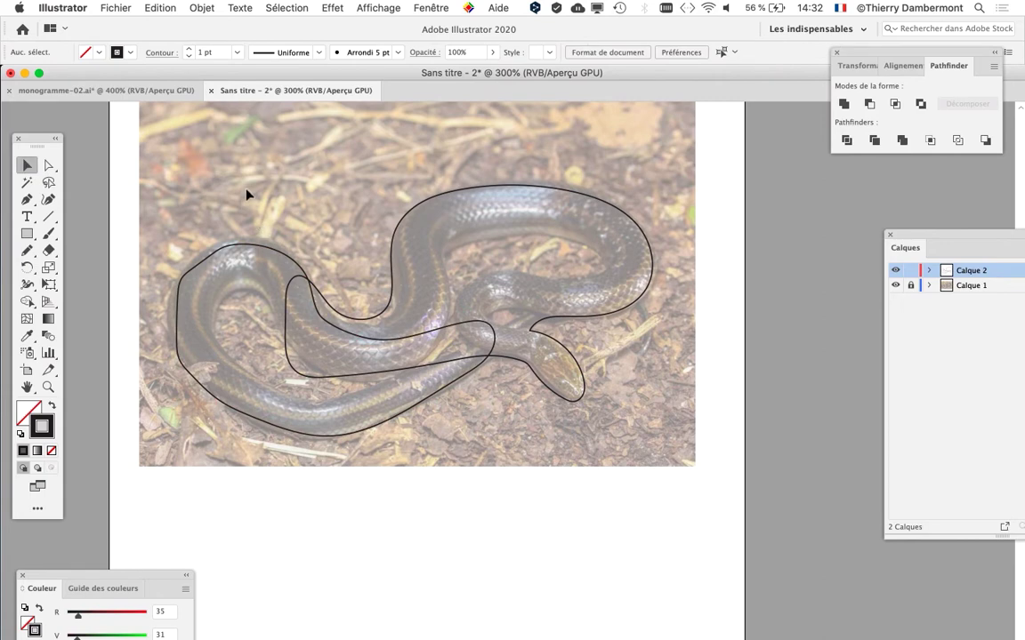
key(super+a)
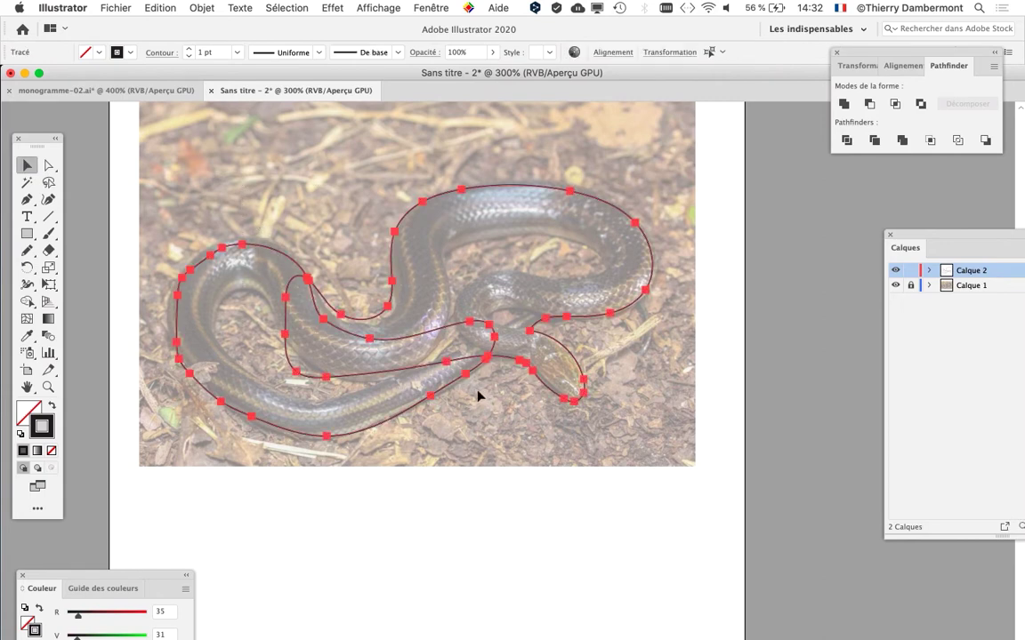
drag(857, 51, 711, 208)
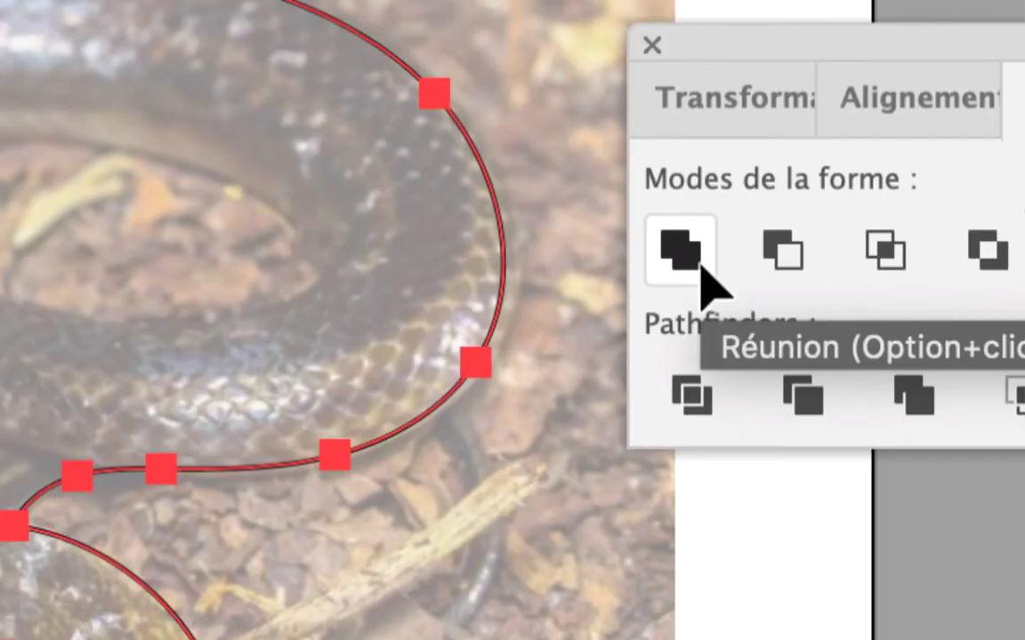
click(700, 265)
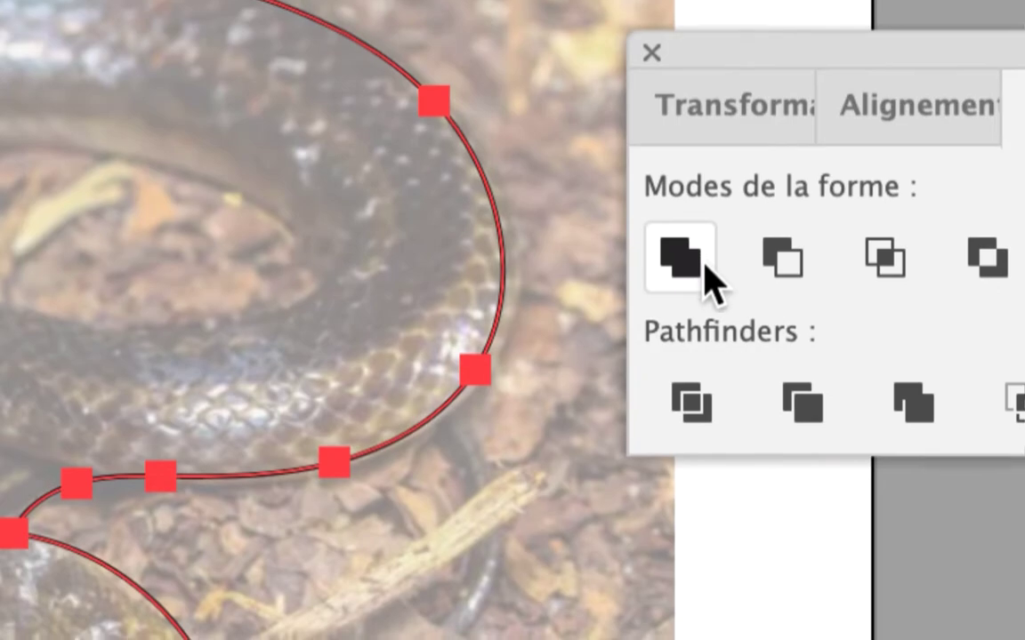
click(704, 271)
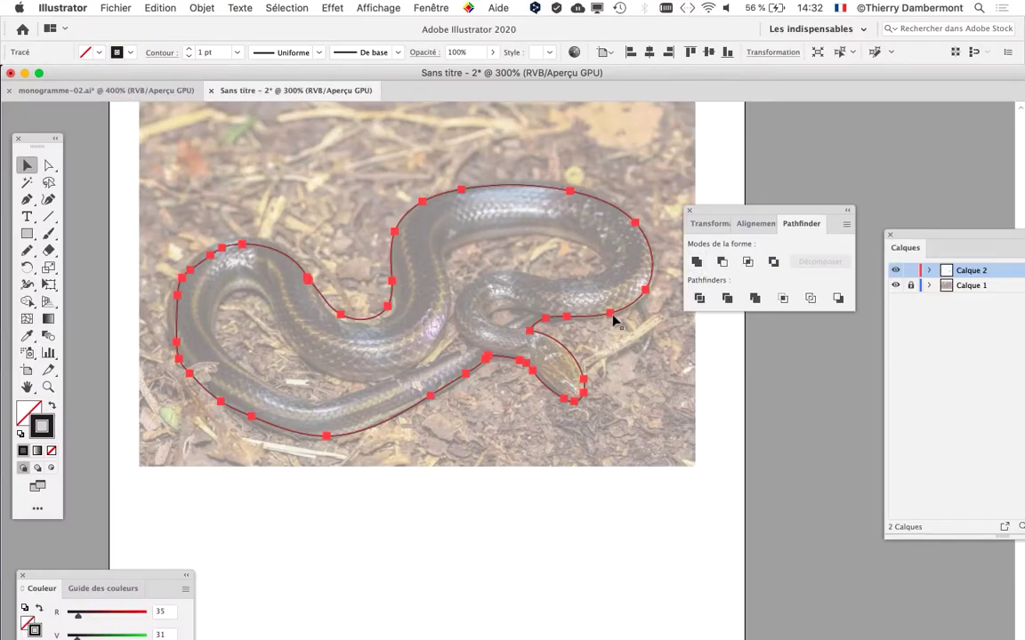
- Deselect the merged outline and trace the small gap behind the snake's head as a closed Pencil path
scroll(480, 293, down, 3)
scroll(480, 292, right, 4)
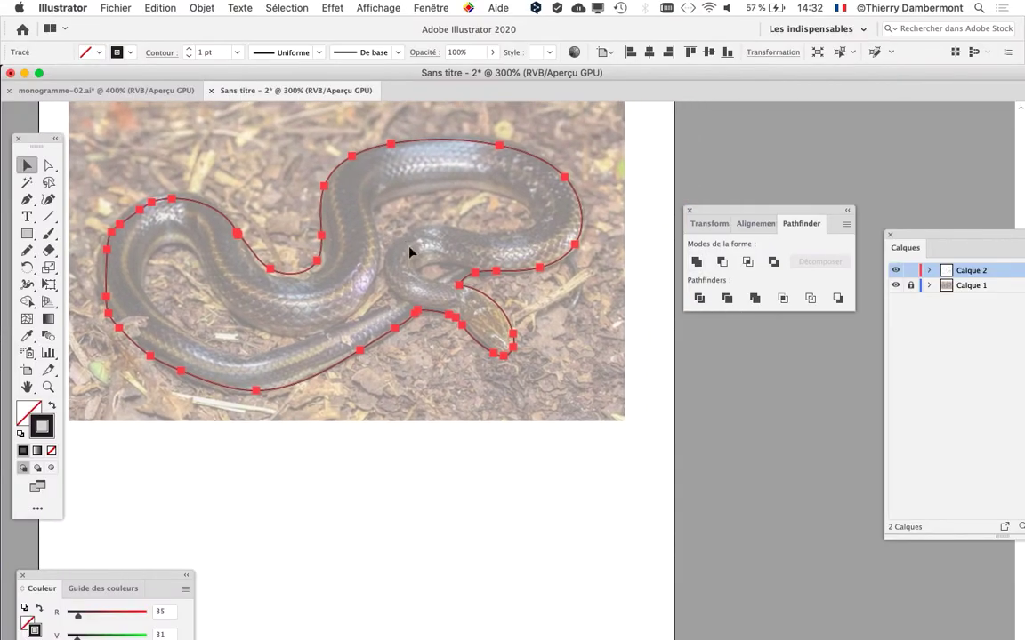
click(407, 368)
scroll(387, 238, up, 1)
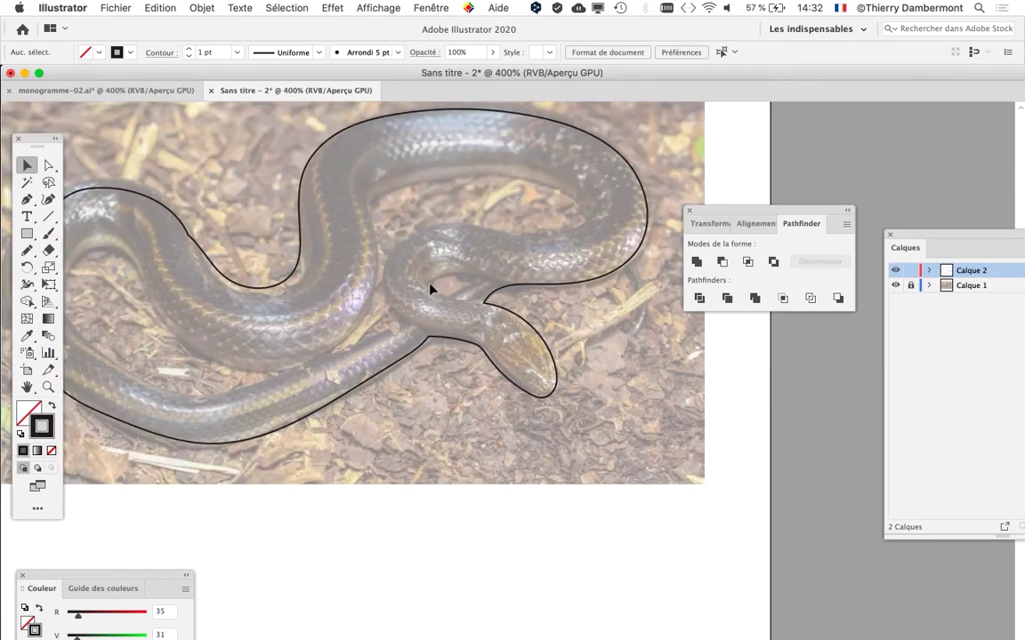
scroll(430, 289, up, 2)
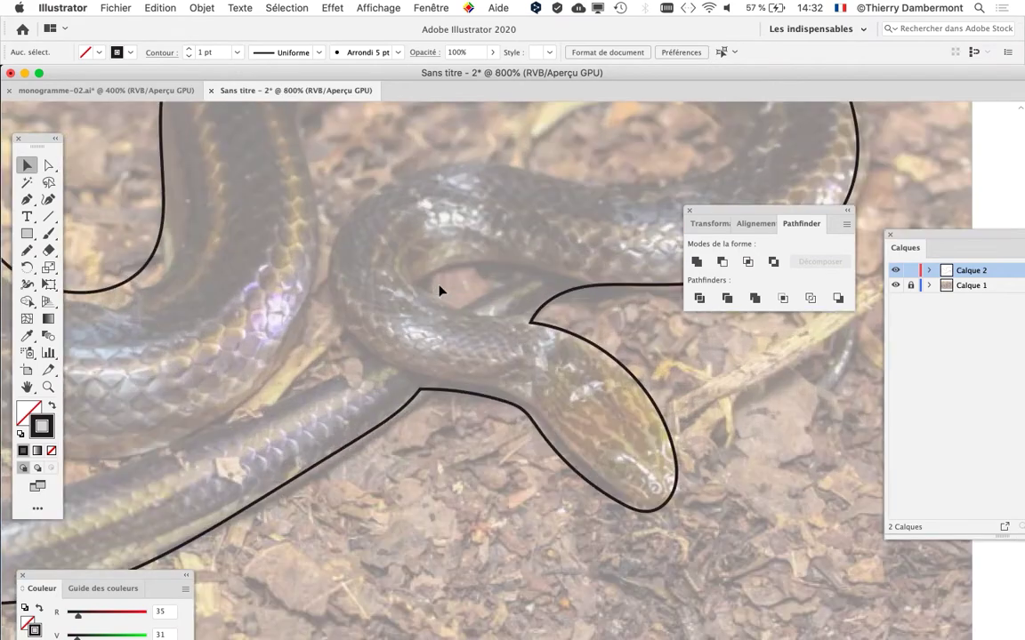
click(28, 250)
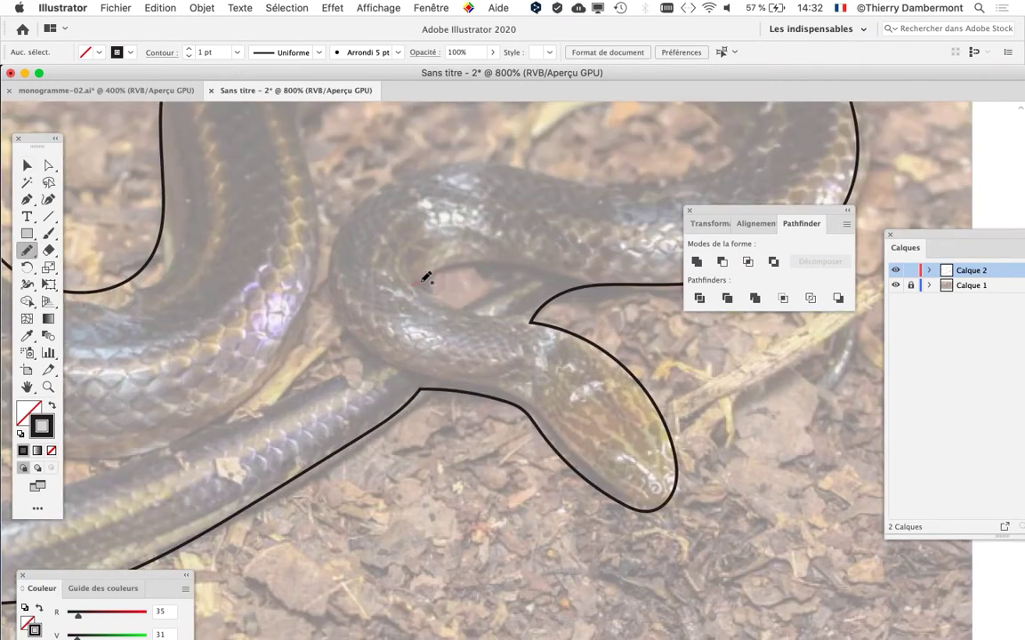
mouse_move(455, 270)
mouse_down()
mouse_move(541, 272)
mouse_move(468, 307)
mouse_up()
drag(418, 282, 413, 286)
- Trace the large opening inside the snake's left coil as a closed Pencil path
scroll(883, 350, left, 10)
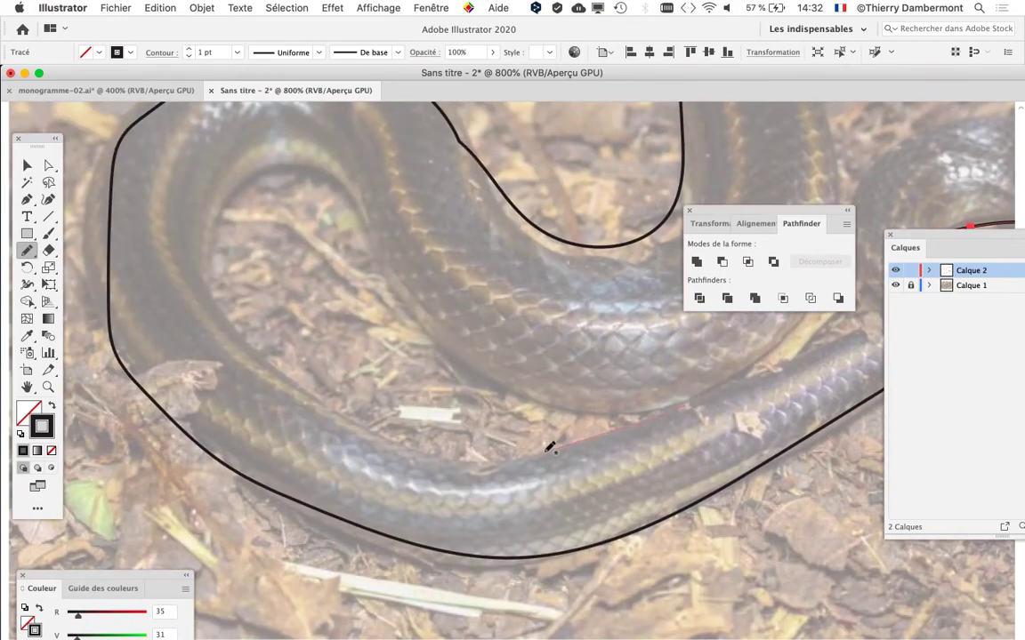
drag(548, 448, 448, 453)
mouse_move(216, 253)
mouse_down()
mouse_move(219, 181)
mouse_move(271, 160)
mouse_move(322, 153)
mouse_move(354, 201)
mouse_up()
mouse_move(405, 292)
mouse_down()
mouse_move(447, 355)
mouse_move(568, 414)
mouse_move(680, 409)
mouse_up()
key(super+minus)
key(super+minus)
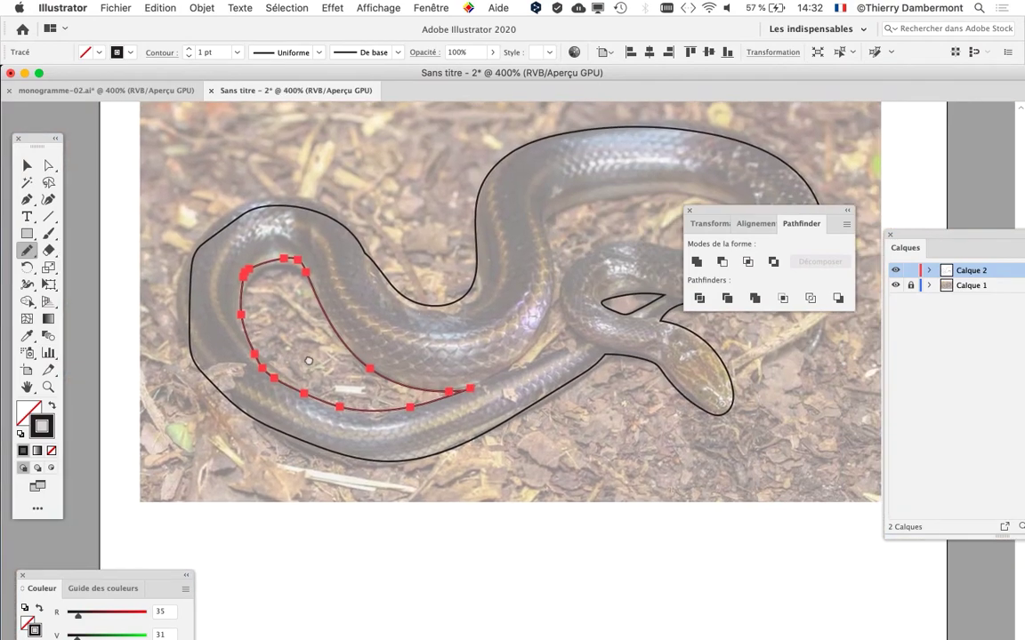
- Select the outer snake outline, move the panels aside and swap its fill and stroke for a black fill without stroke
scroll(309, 360, right, 2)
click(27, 165)
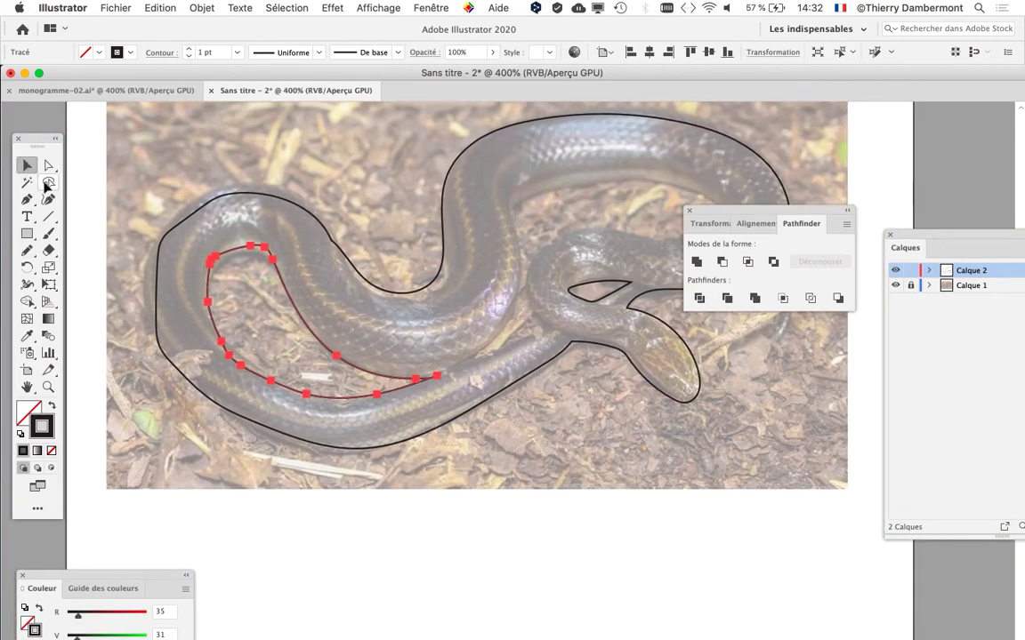
click(321, 222)
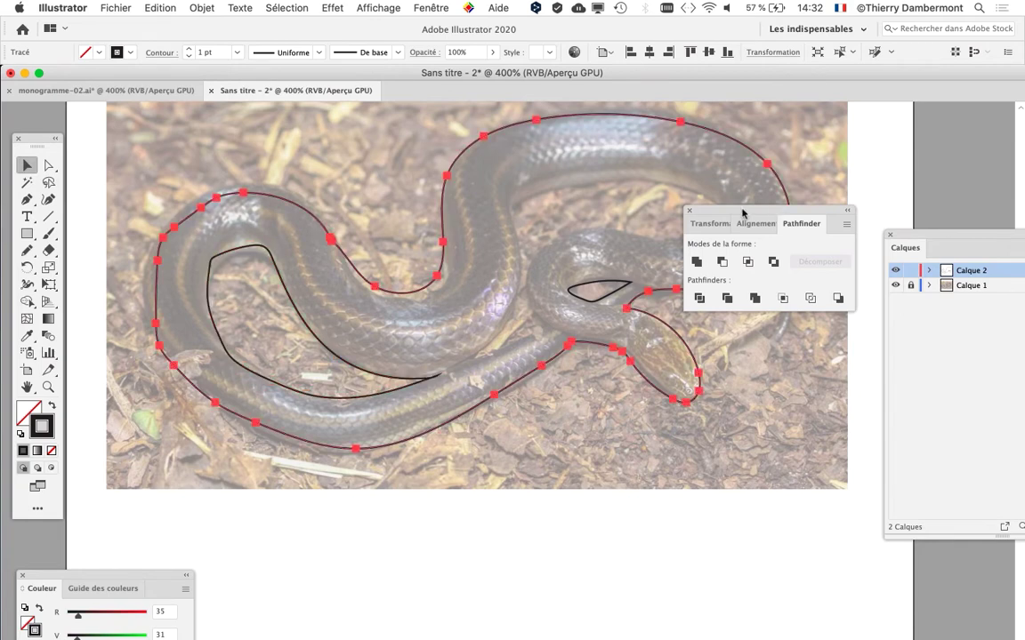
drag(742, 212, 898, 119)
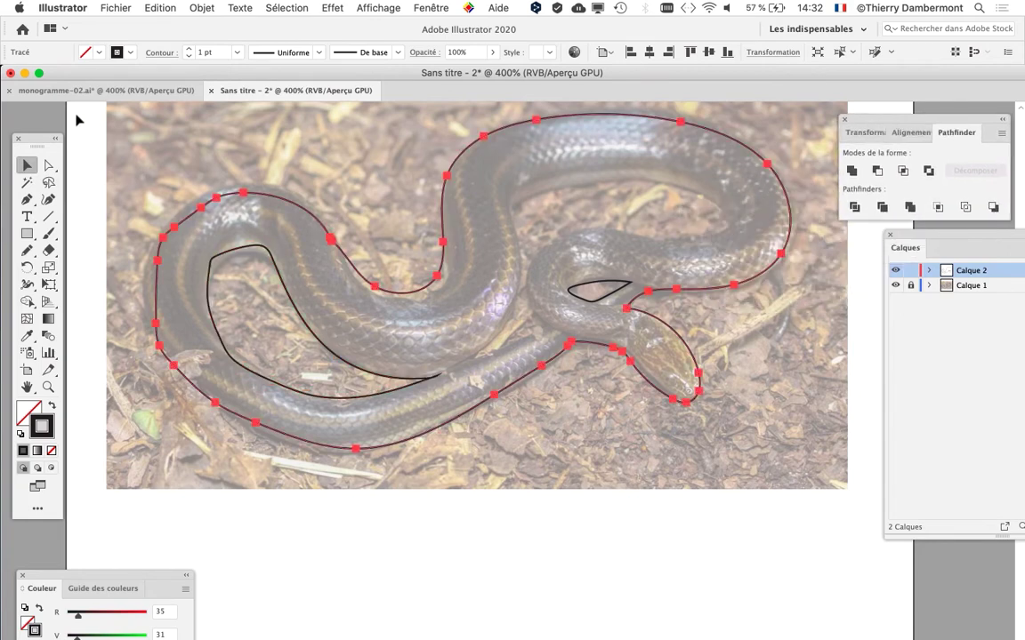
drag(44, 138, 299, 110)
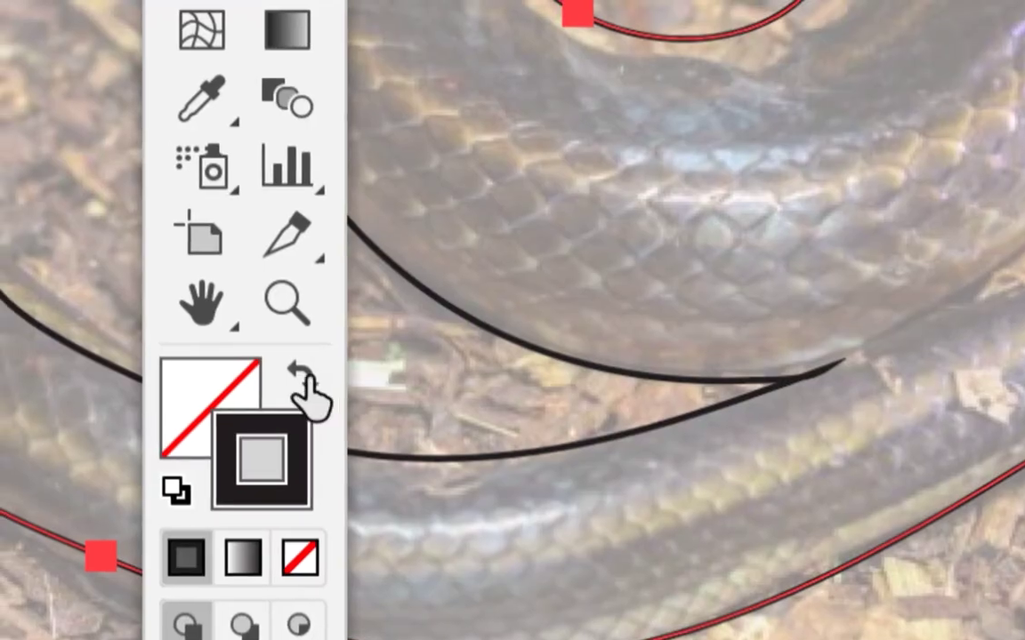
click(294, 375)
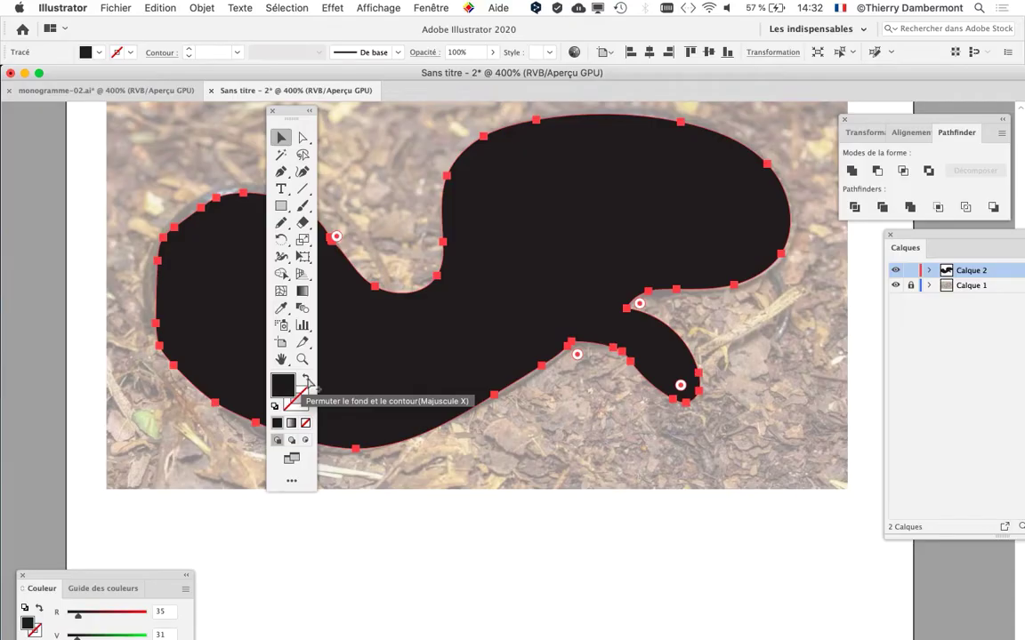
- Add the left coil's opening to the selected snake shape in outline view and cut it out with Pathfinder's Soustraction
drag(291, 112, 61, 126)
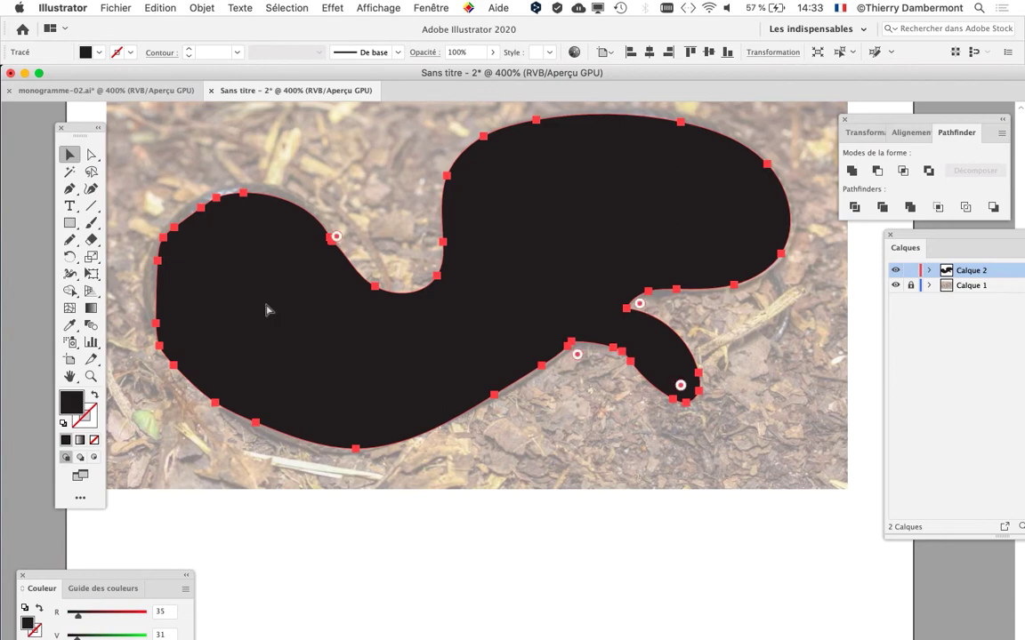
key(super+y)
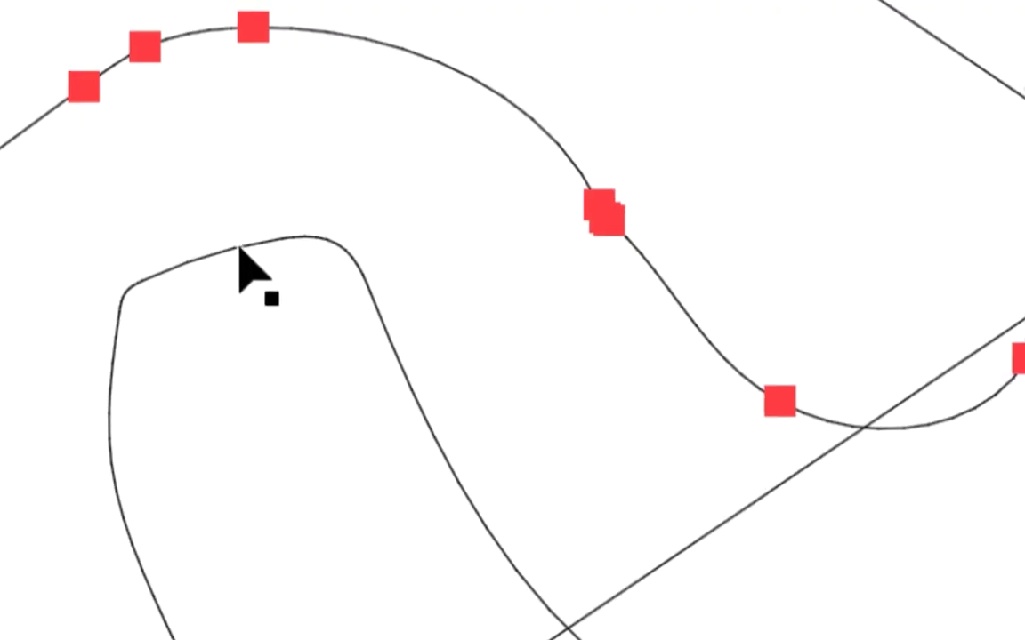
click(241, 251)
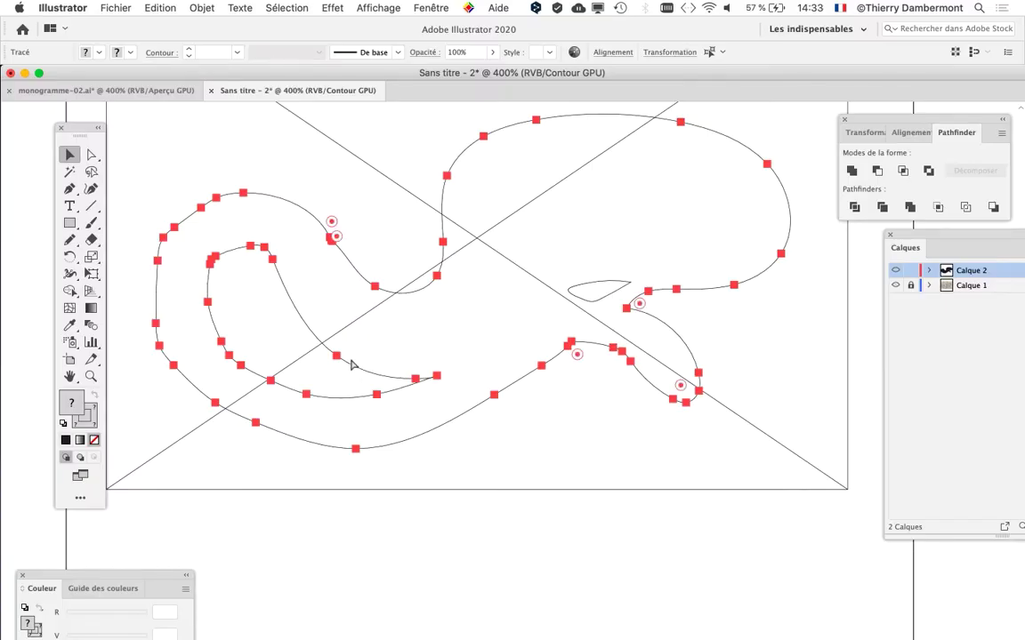
key(super+y)
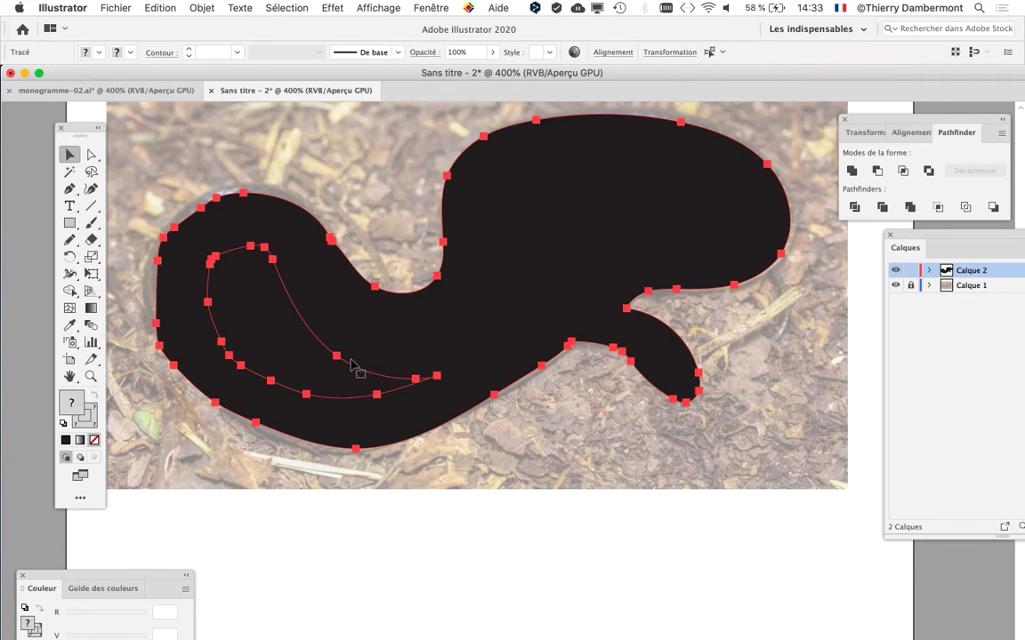
drag(524, 186, 459, 187)
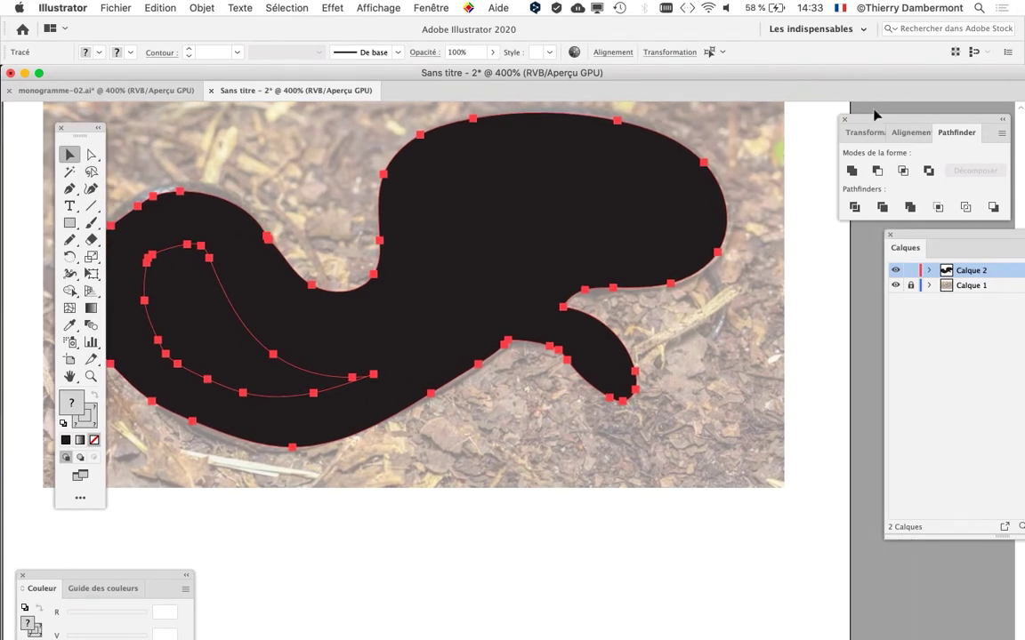
drag(876, 113, 474, 283)
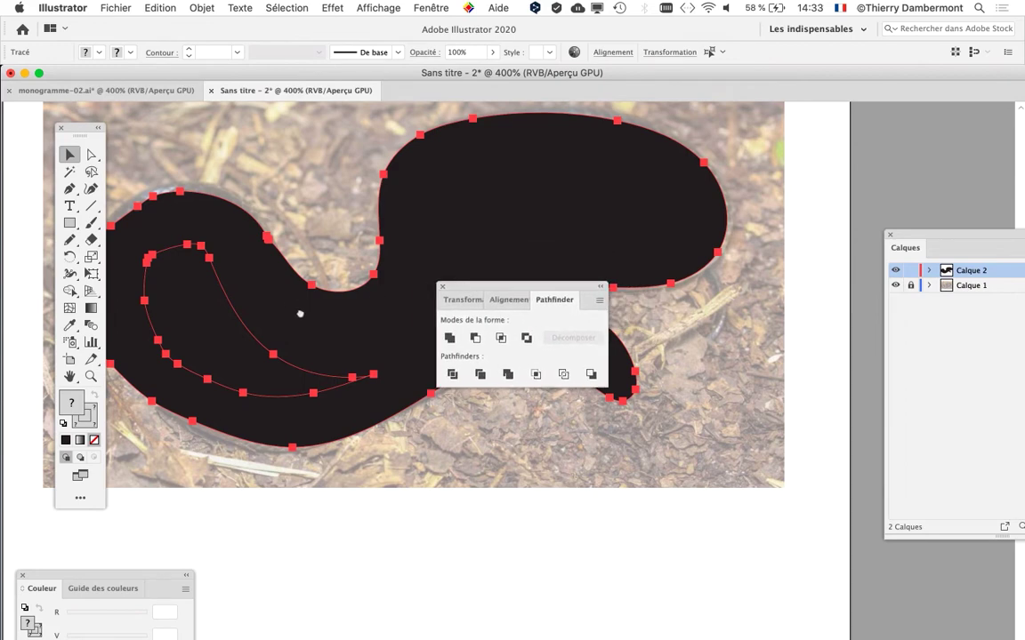
scroll(409, 293, left, 3)
scroll(409, 293, down, 2)
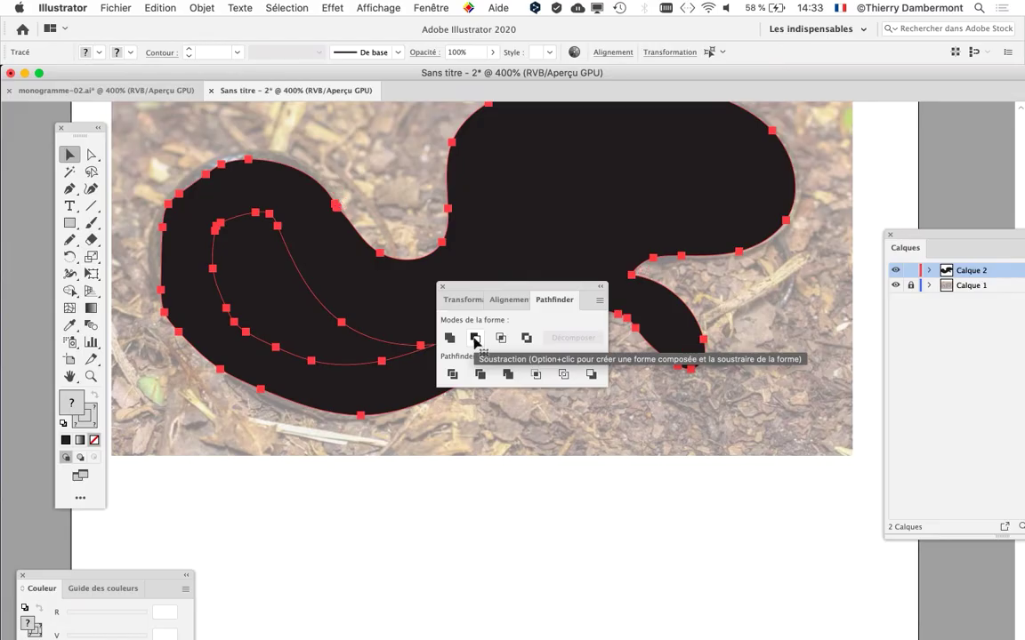
click(476, 340)
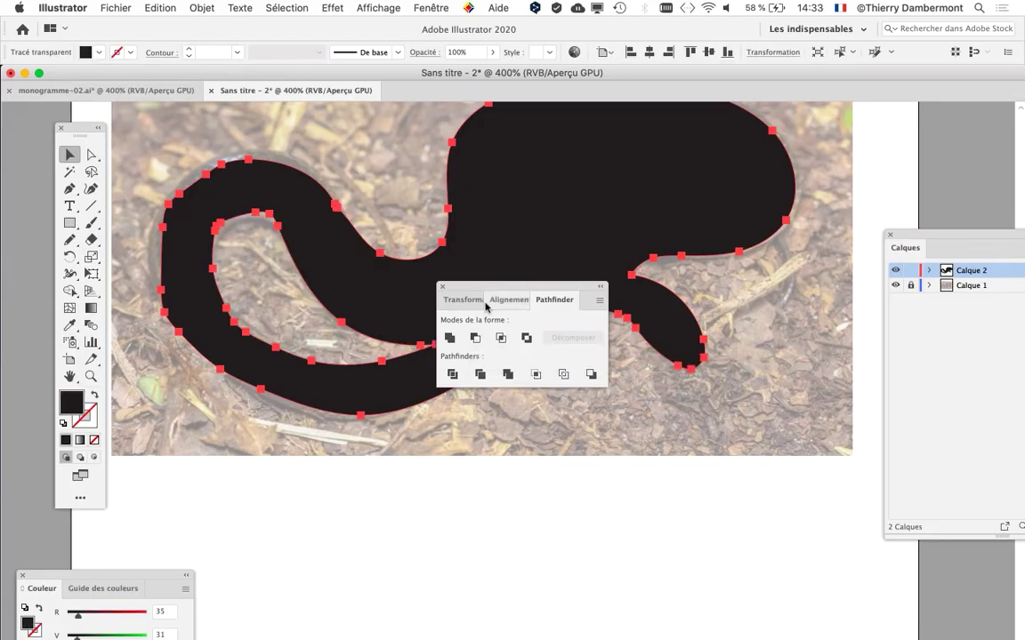
drag(485, 286, 794, 140)
- Try to cut the small gap behind the snake's head out of the black shape with Pathfinder's Soustraction
key(super+equal)
key(super+equal)
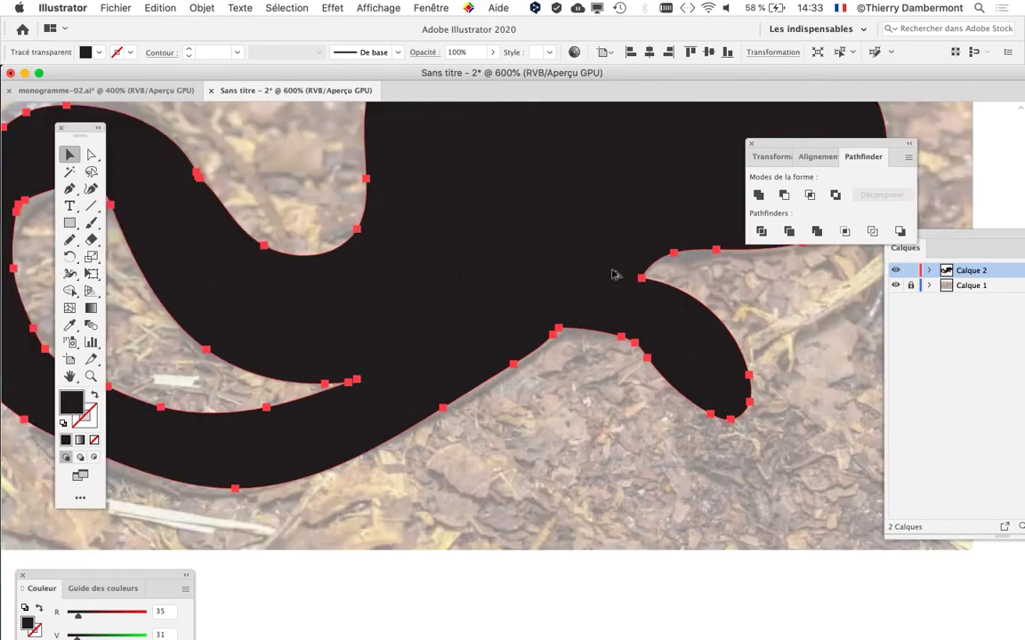
key(super+y)
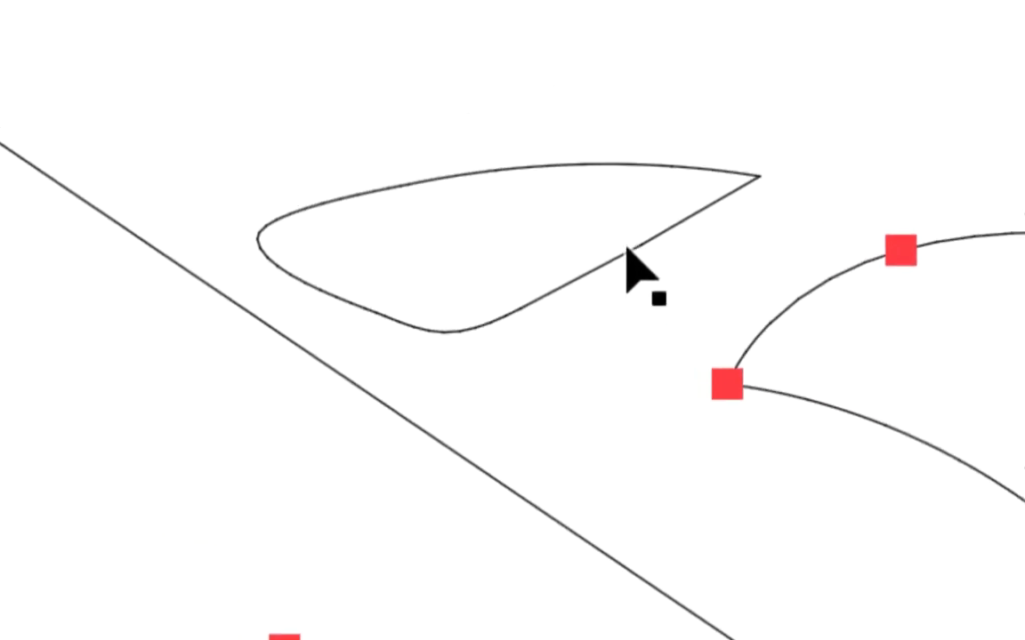
click(628, 253)
key(a)
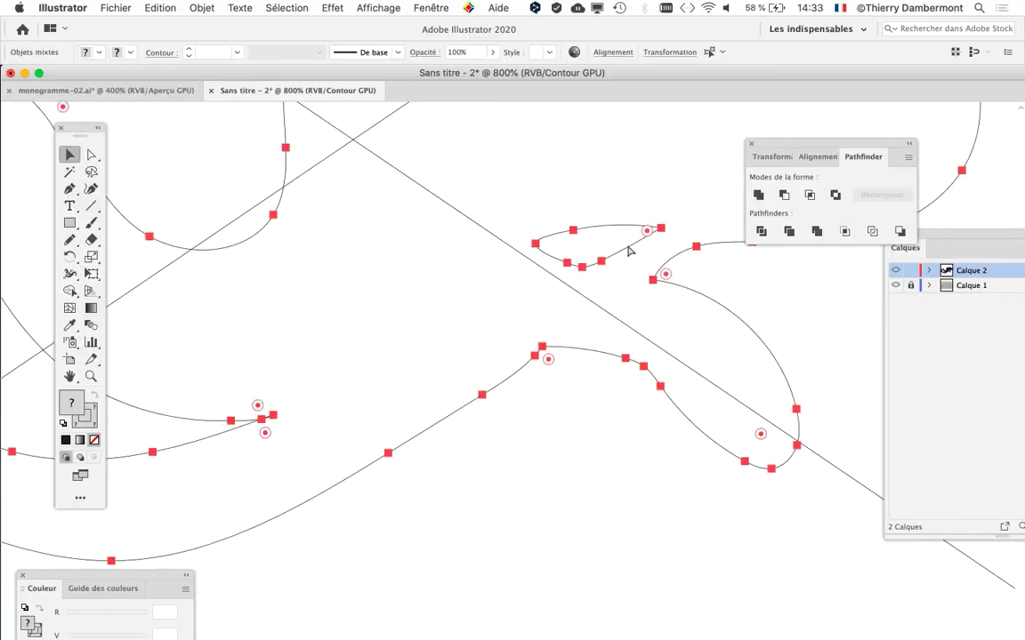
key(super+y)
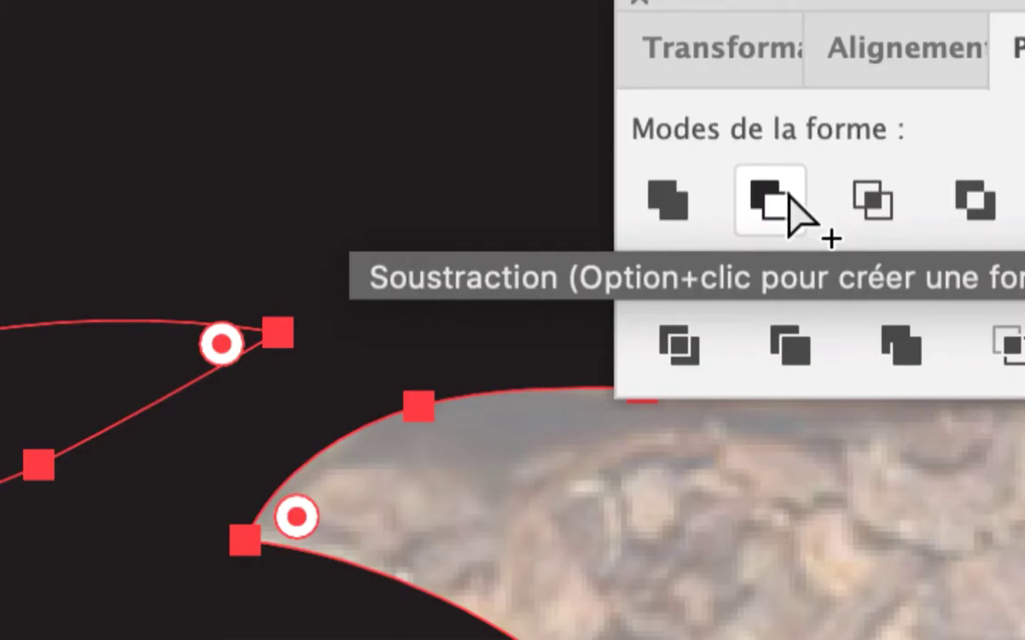
click(787, 195)
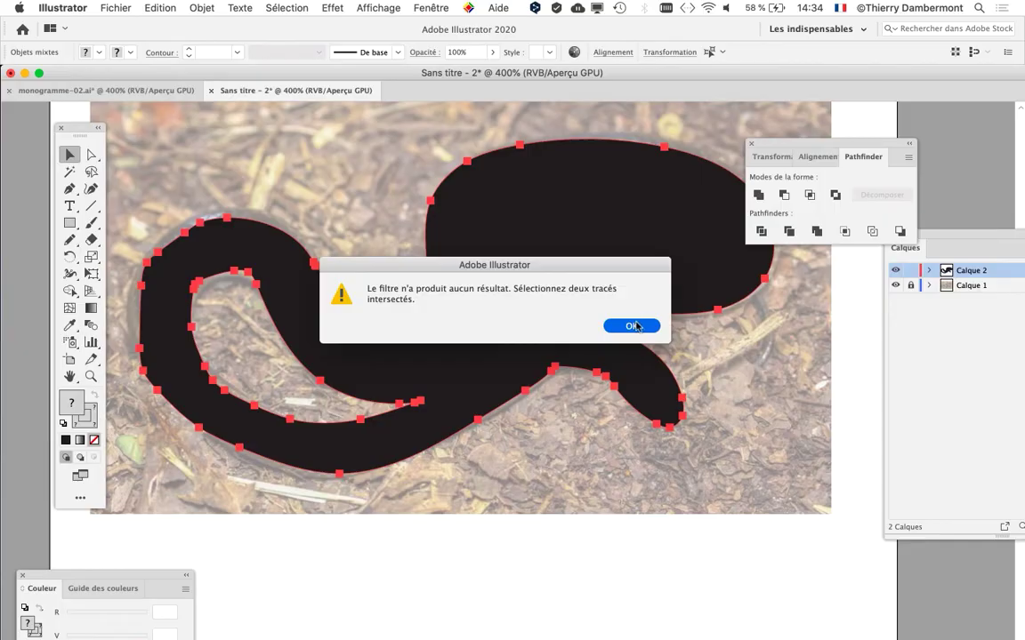
click(632, 326)
click(651, 330)
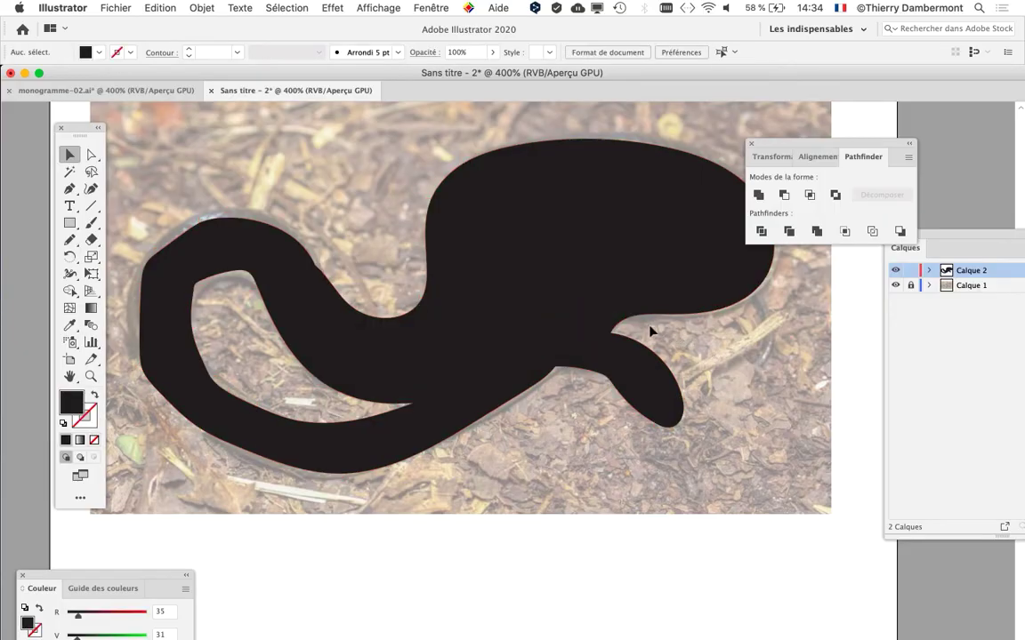
- Select the snake and the small gap behind its head, combine them into a compound path (Tracé transparent) and swap fill and stroke
key(super+y)
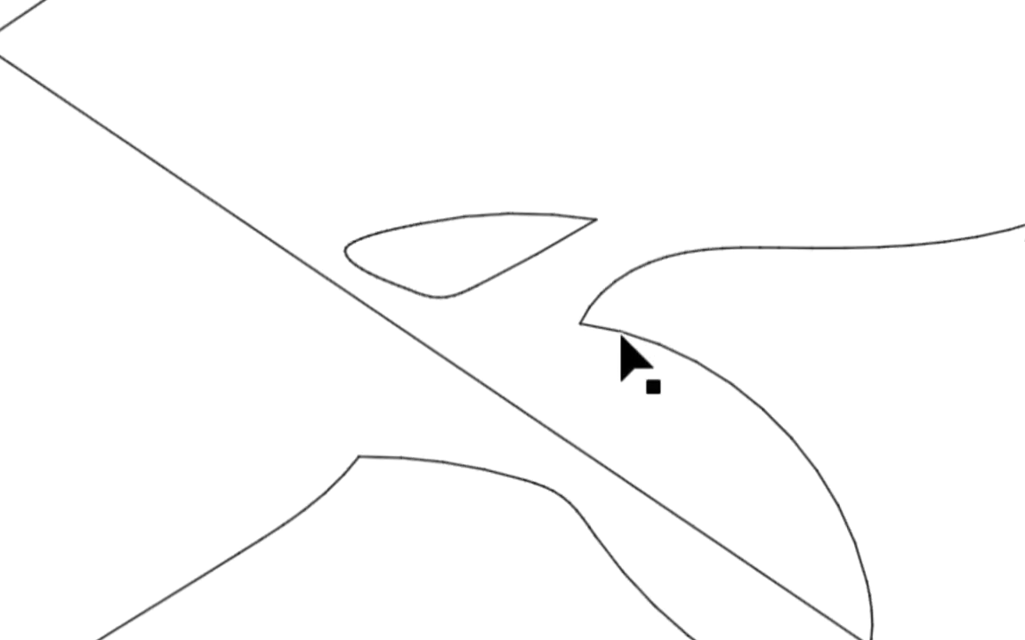
click(620, 336)
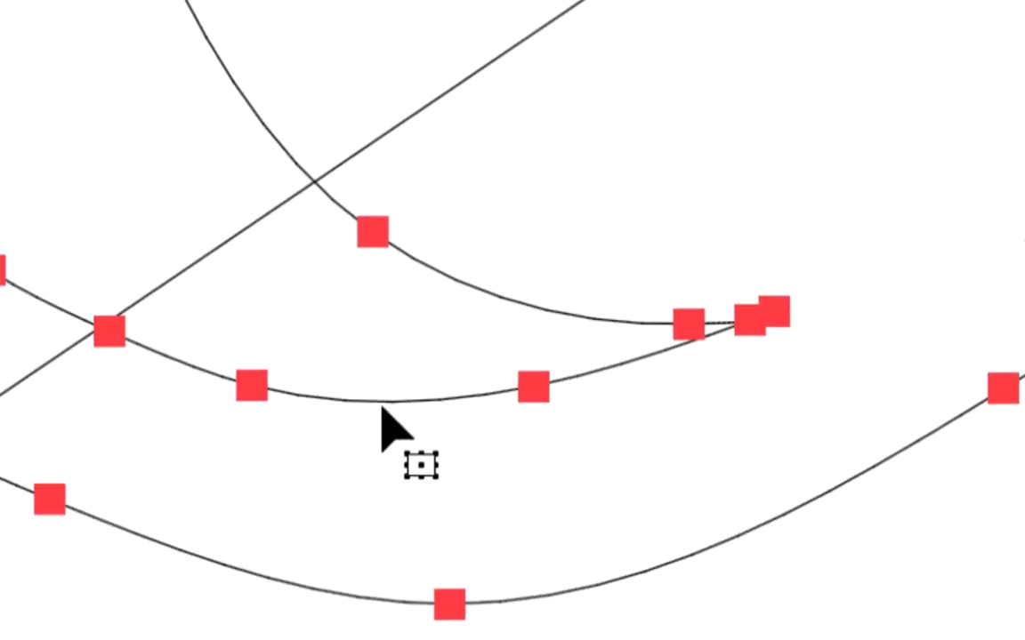
key(a)
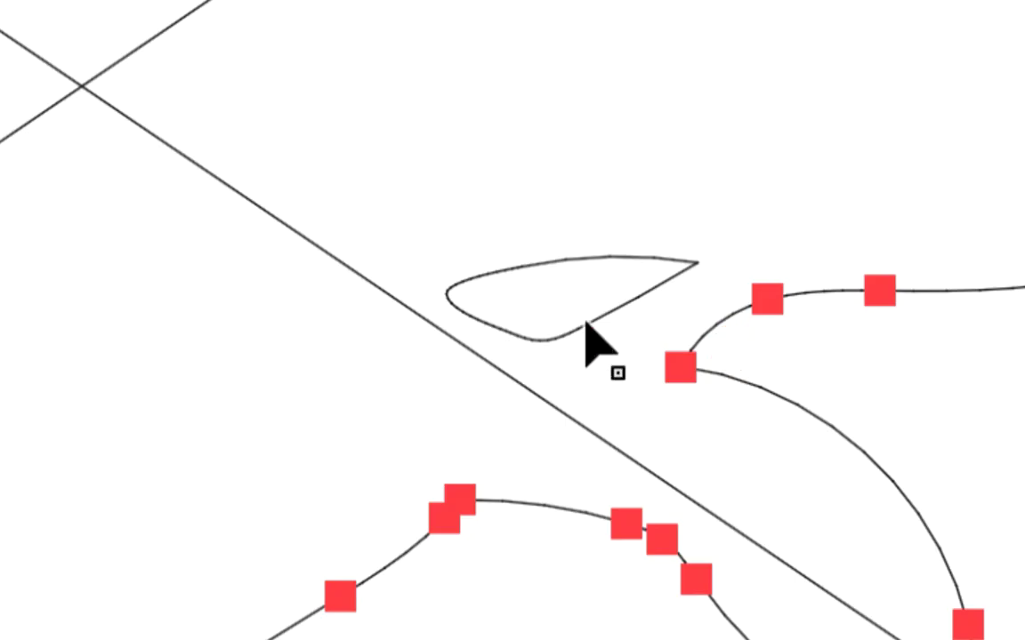
shift+click(585, 325)
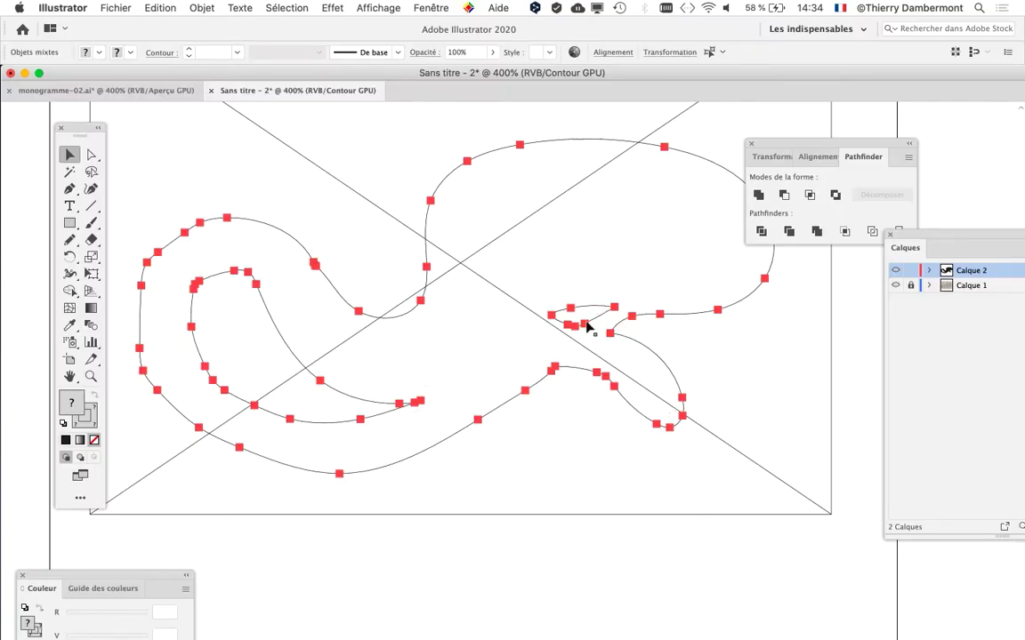
key(super+y)
click(204, 8)
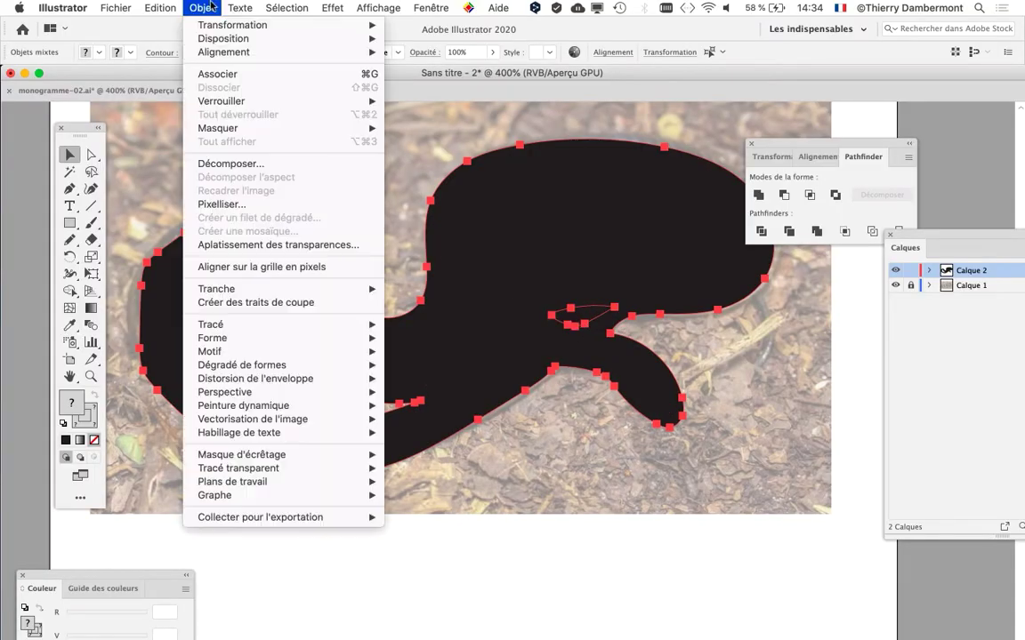
mouse_move(250, 468)
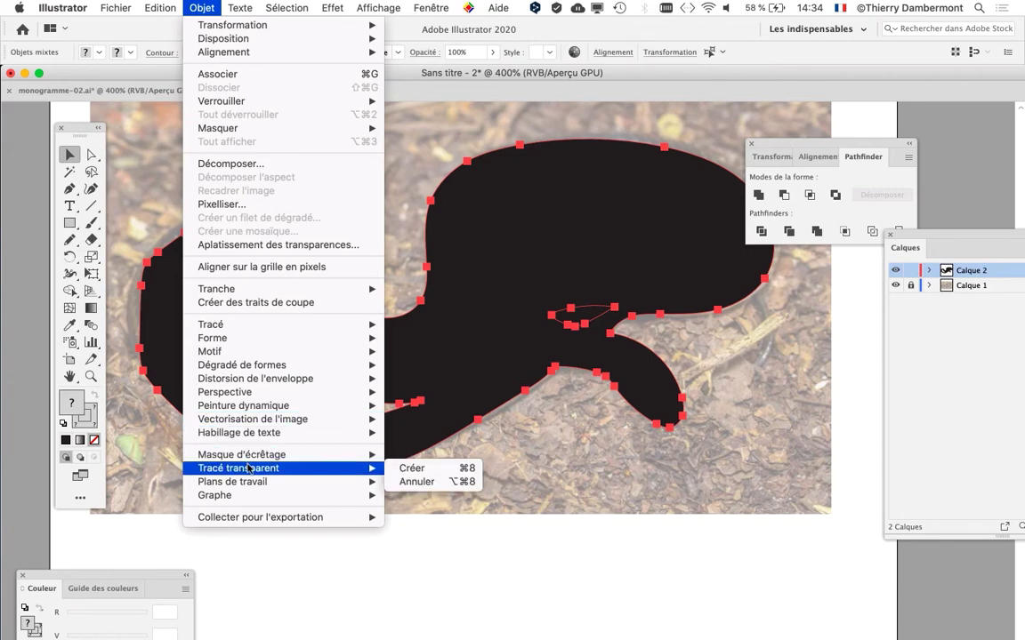
click(412, 468)
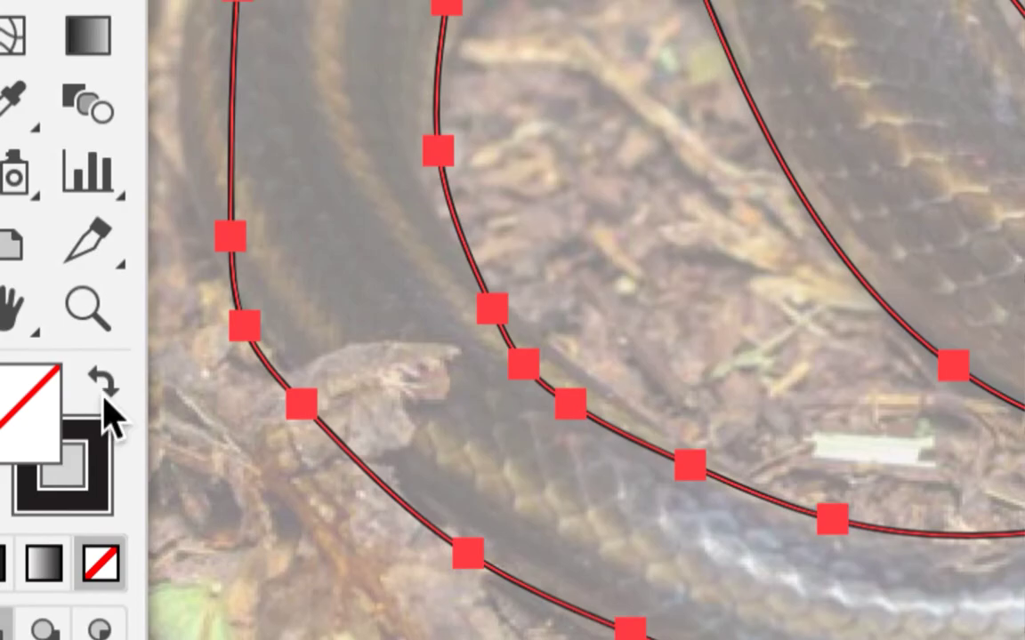
click(84, 376)
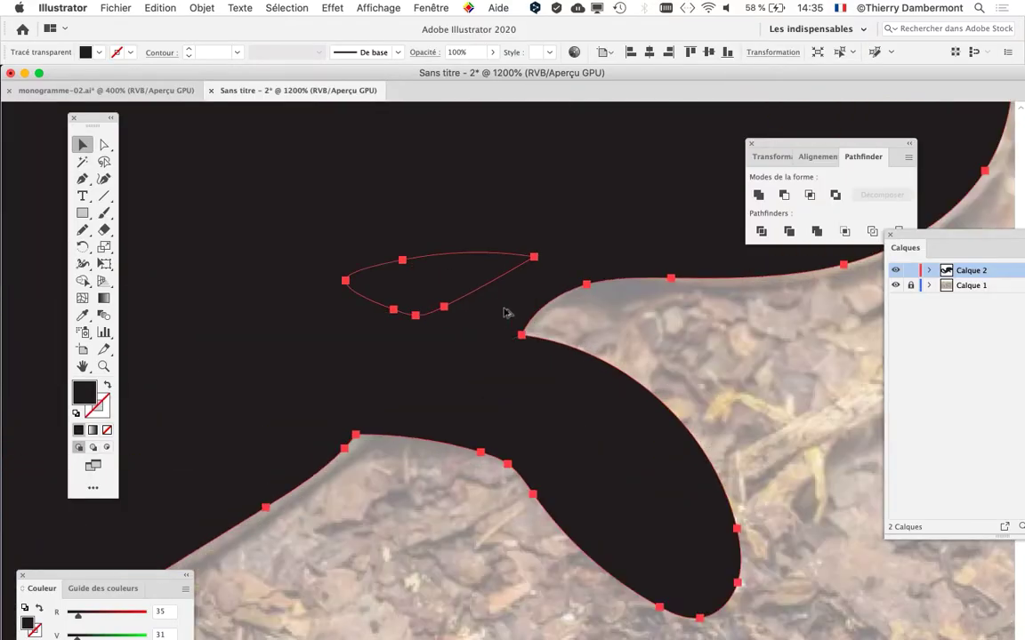
- Select the whole small gap path inside the compound path in outline view, using the Sélection directe progressive tool
click(107, 147)
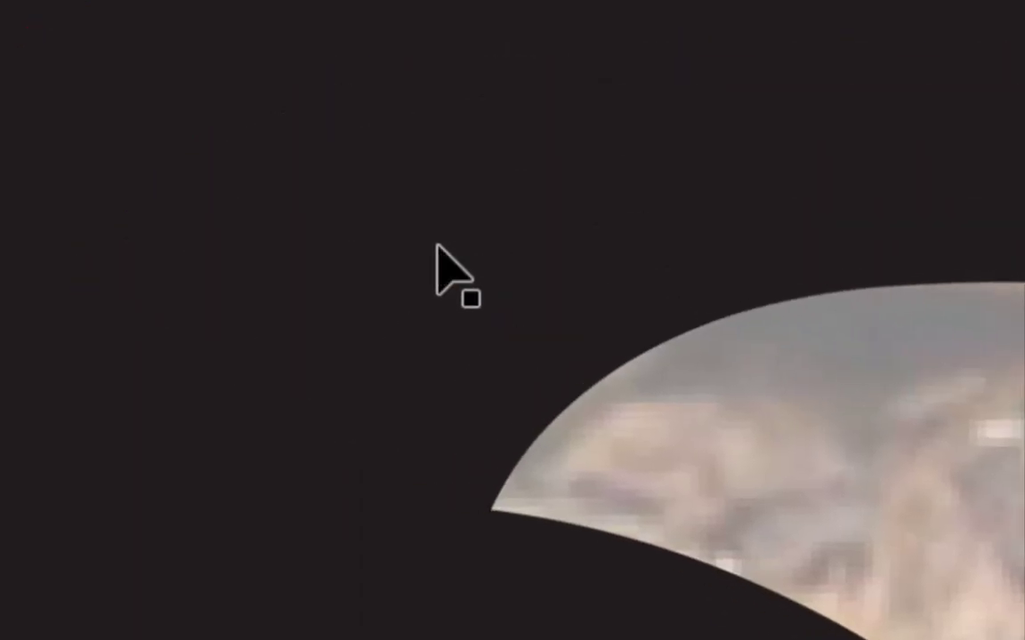
key(ctrl+y)
click(442, 252)
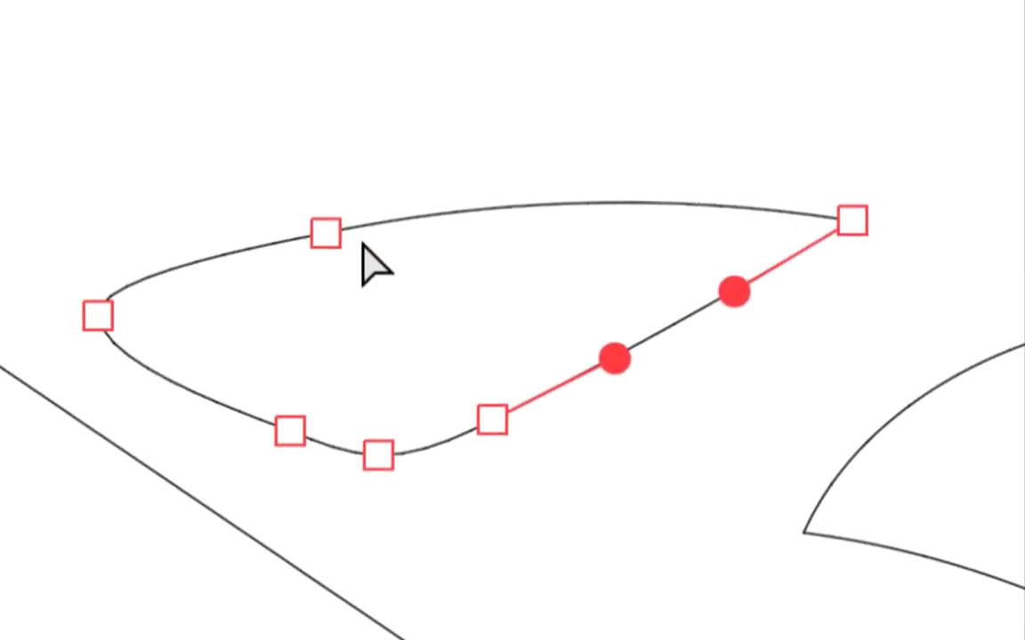
click(149, 138)
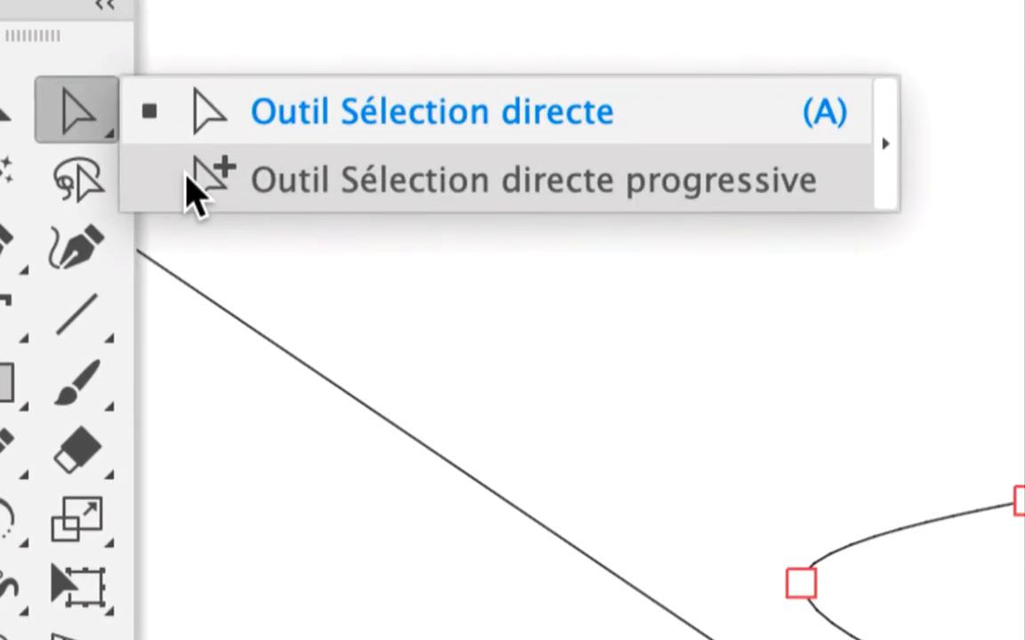
click(195, 183)
click(369, 240)
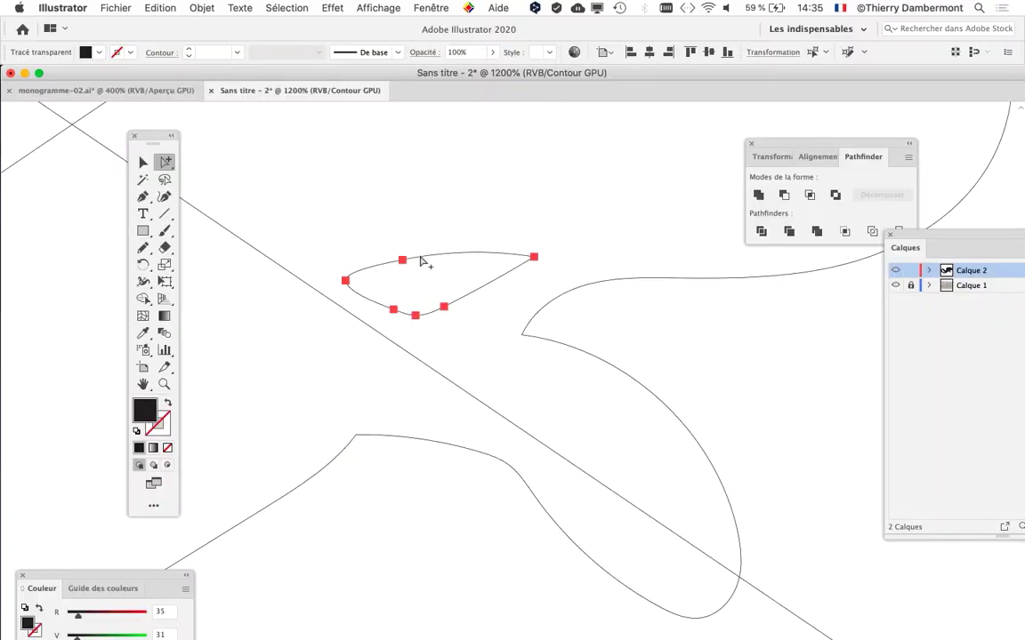
- Show the full object options (Options d'objet) and activate the reversed path direction for the small gap path
scroll(277, 148, right, 3)
scroll(276, 148, up, 1)
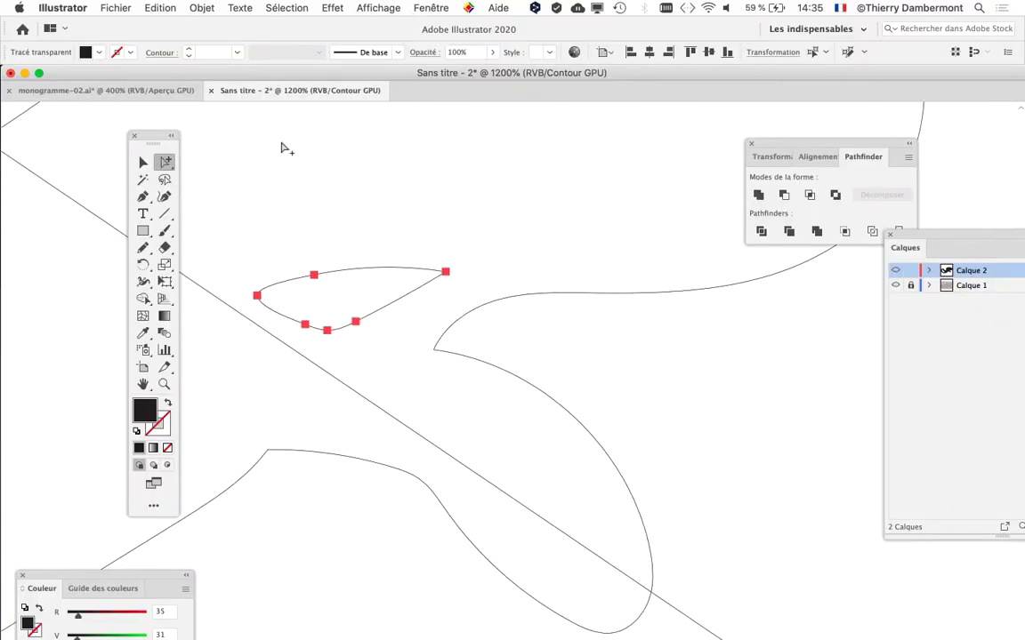
click(440, 7)
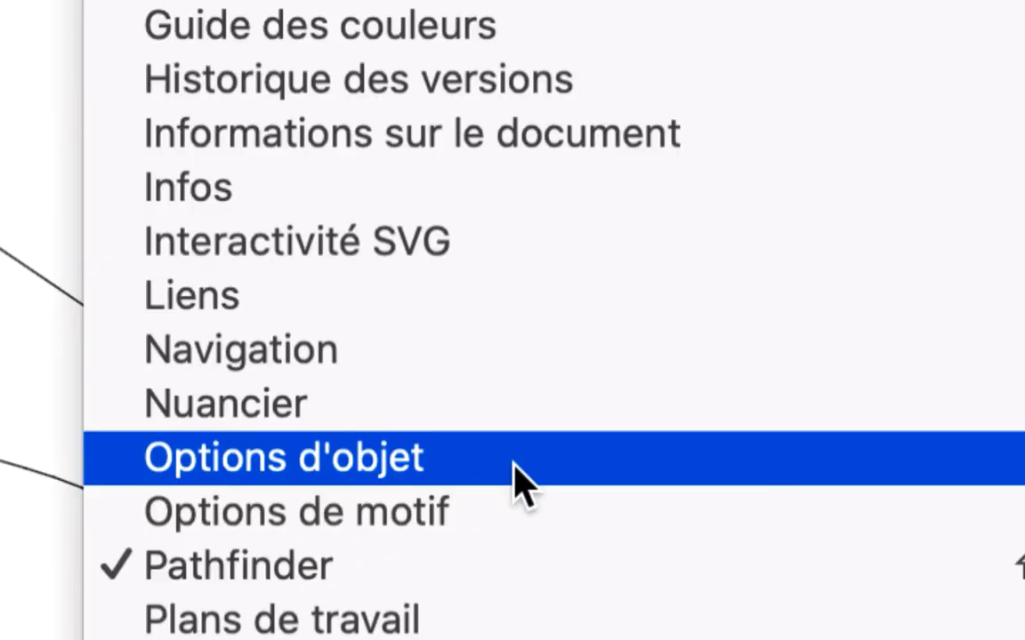
click(514, 464)
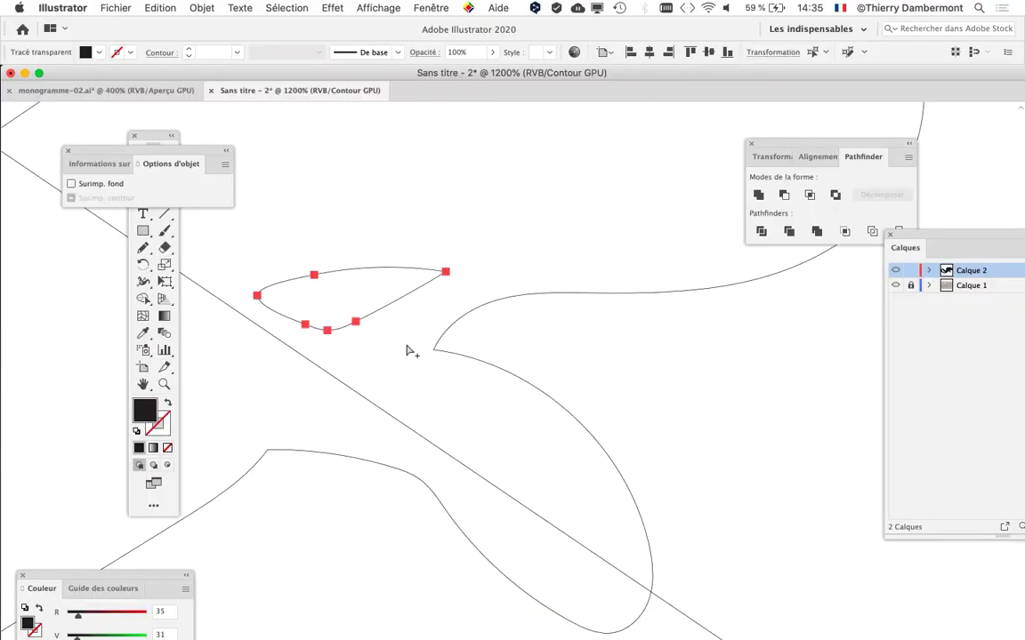
drag(207, 144, 578, 292)
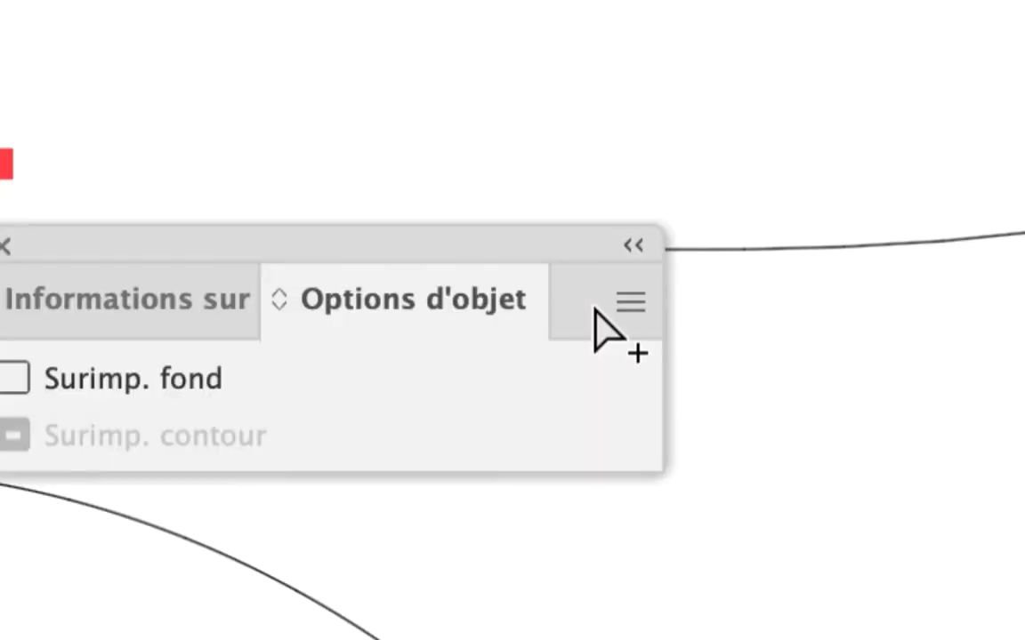
click(603, 308)
click(615, 306)
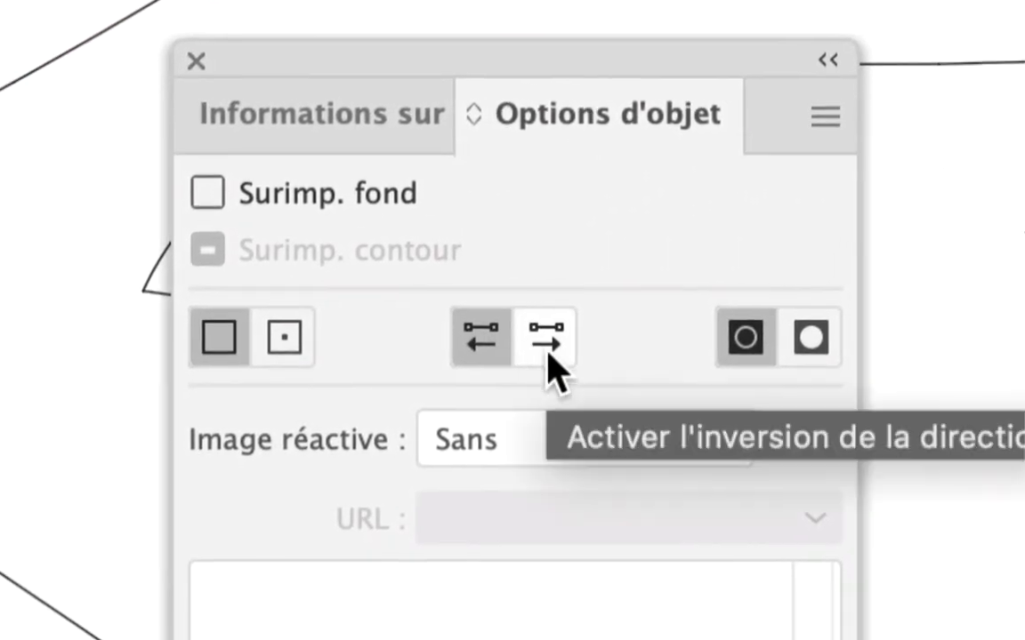
click(549, 354)
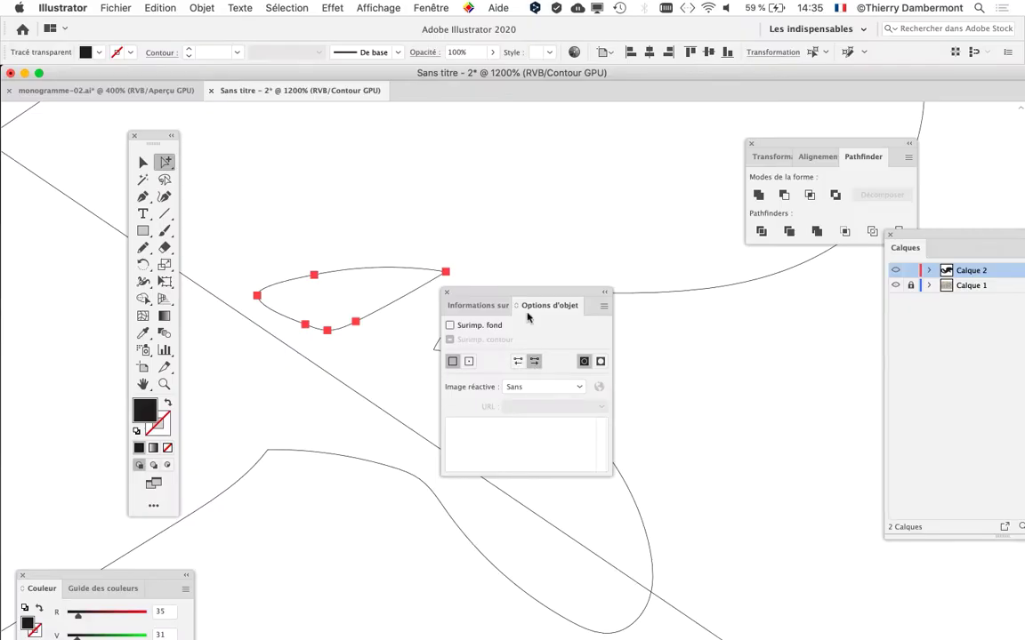
- Move the object options aside, restore the preview display and deselect the small gap path
drag(513, 293, 770, 404)
scroll(514, 416, down, 3)
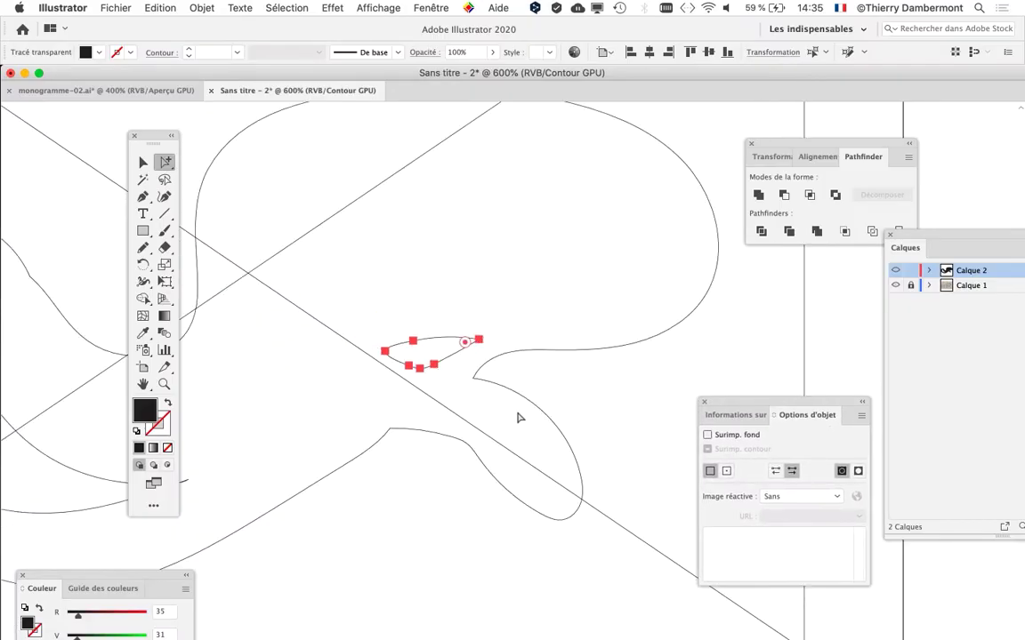
scroll(518, 421, down, 1)
key(super+y)
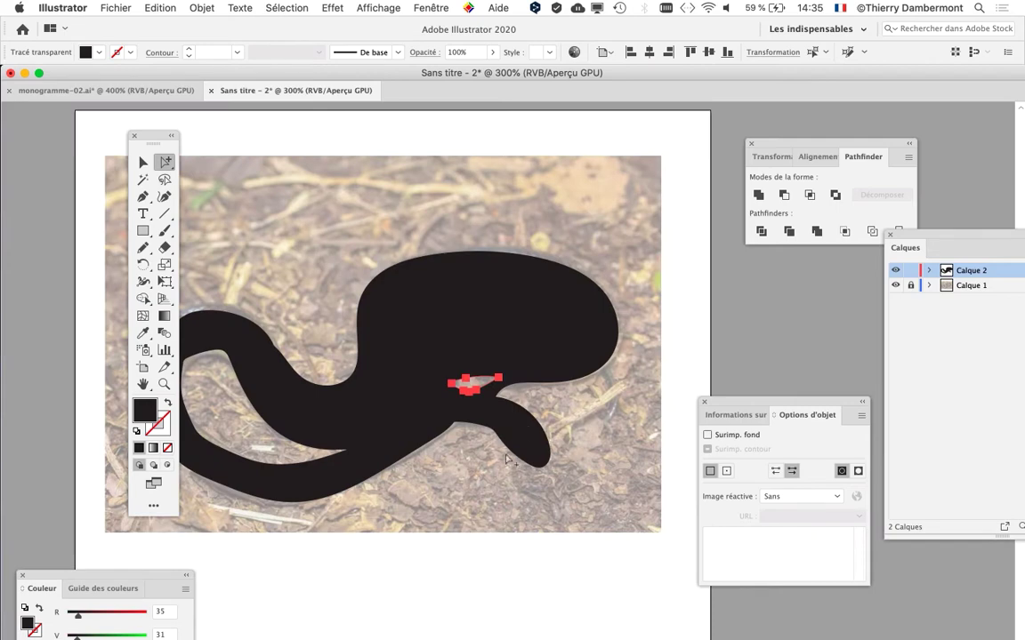
click(473, 572)
scroll(492, 528, left, 3)
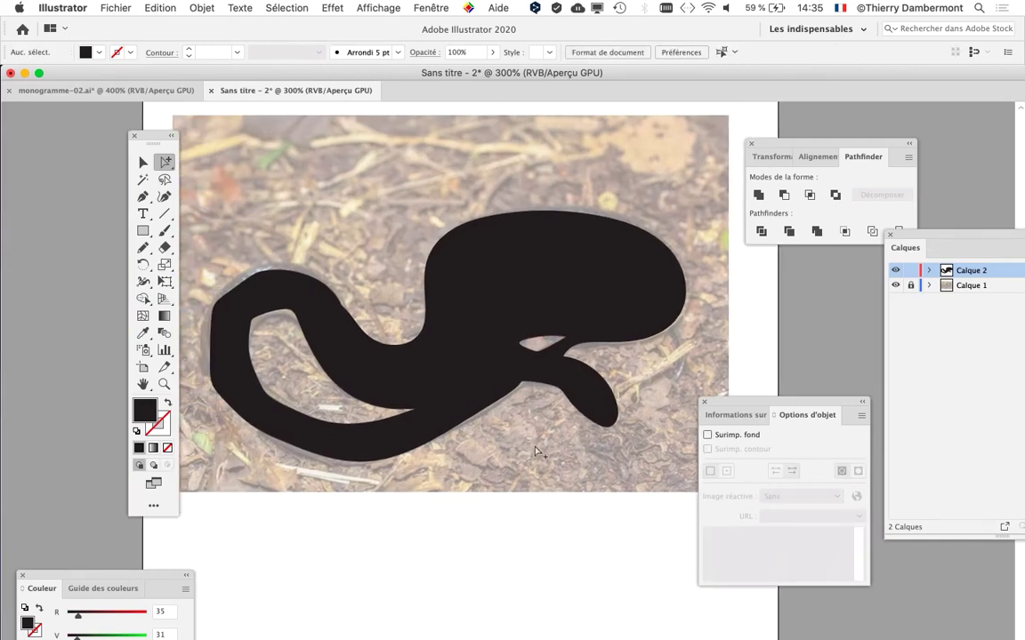
- Move the toolbox clear of the snake artwork
drag(153, 135, 73, 131)
scroll(463, 258, right, 3)
scroll(463, 258, down, 1)
scroll(463, 258, right, 1)
scroll(461, 256, down, 1)
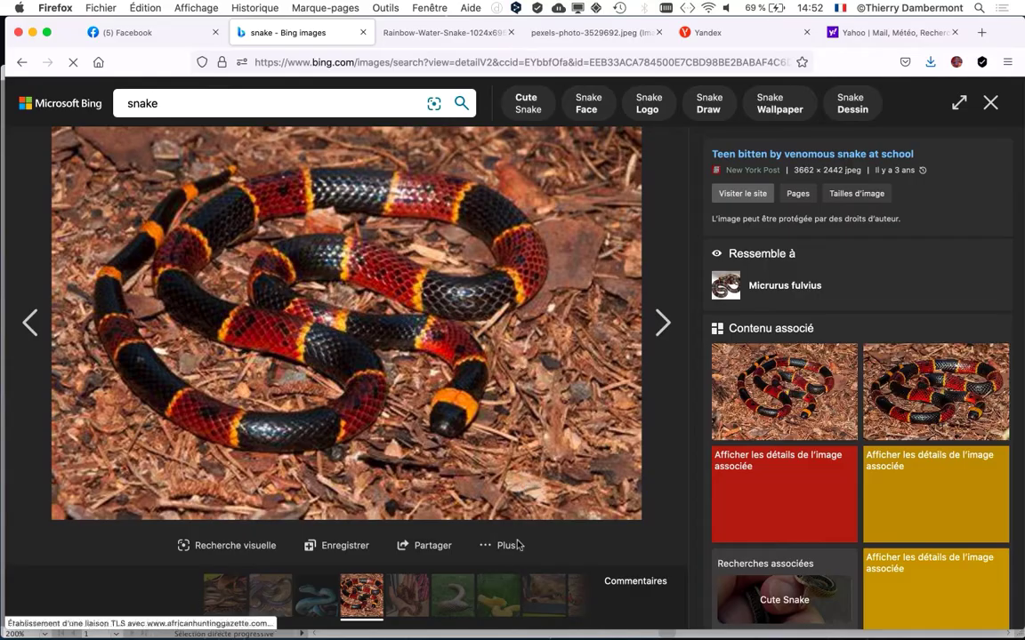
- In Firefox, open the coral snake photo from the Bing image results as a standalone full-size image
click(505, 546)
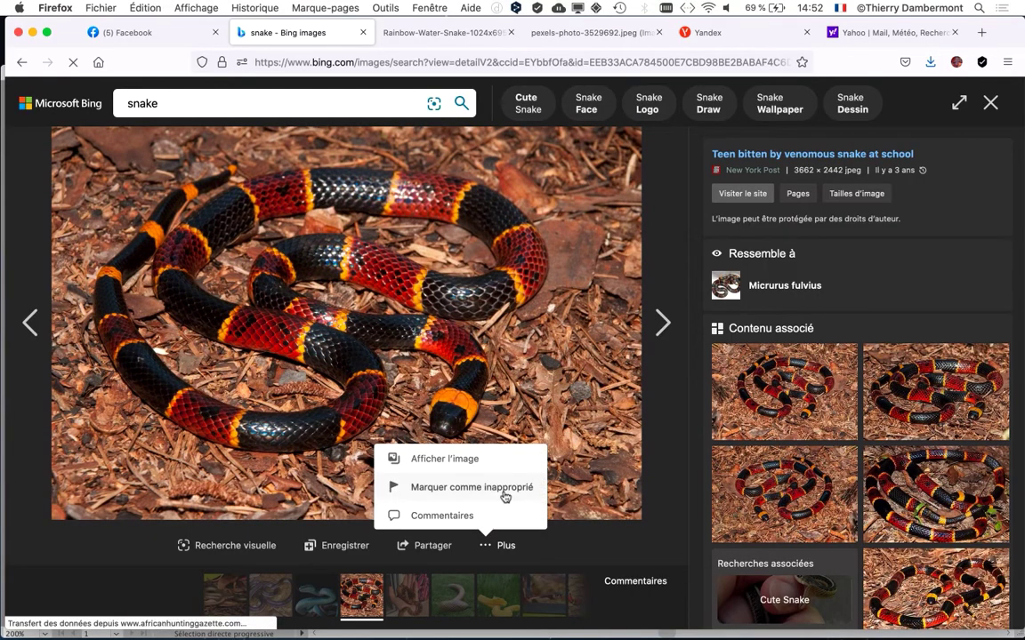
click(501, 459)
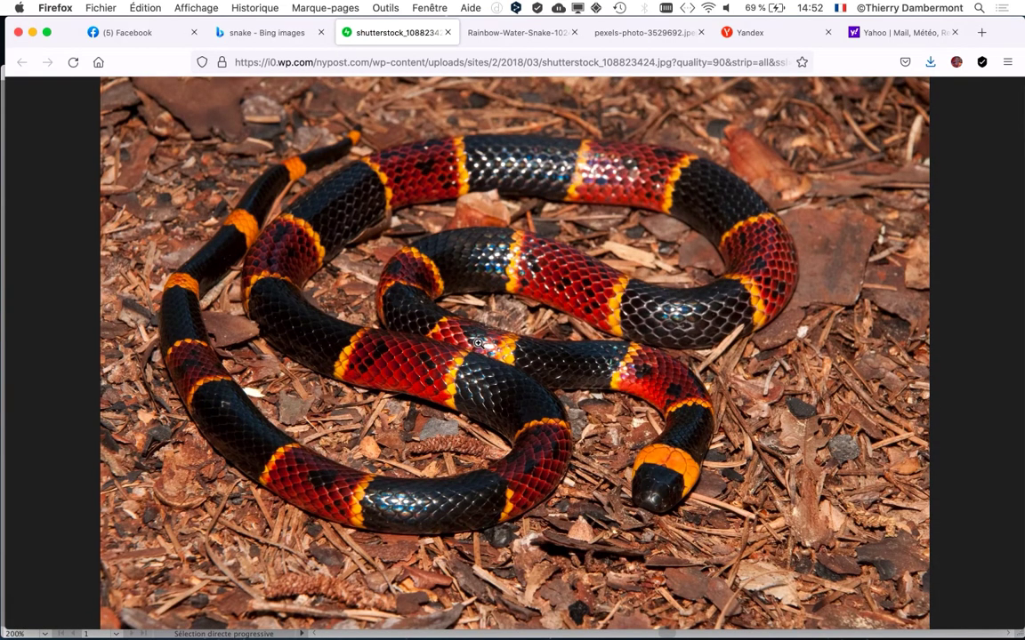
right_click(480, 344)
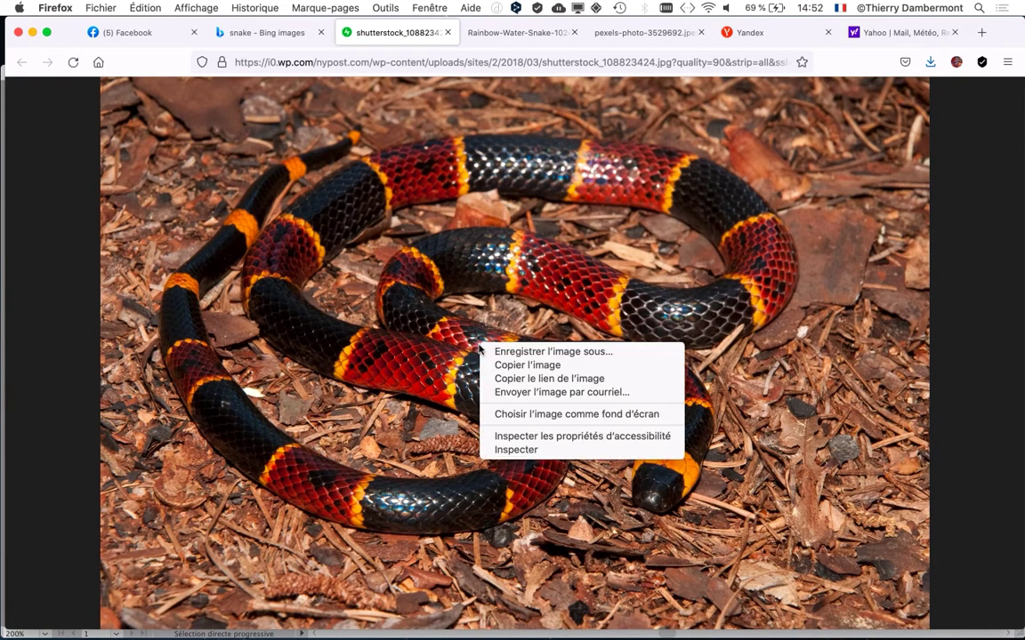
click(527, 353)
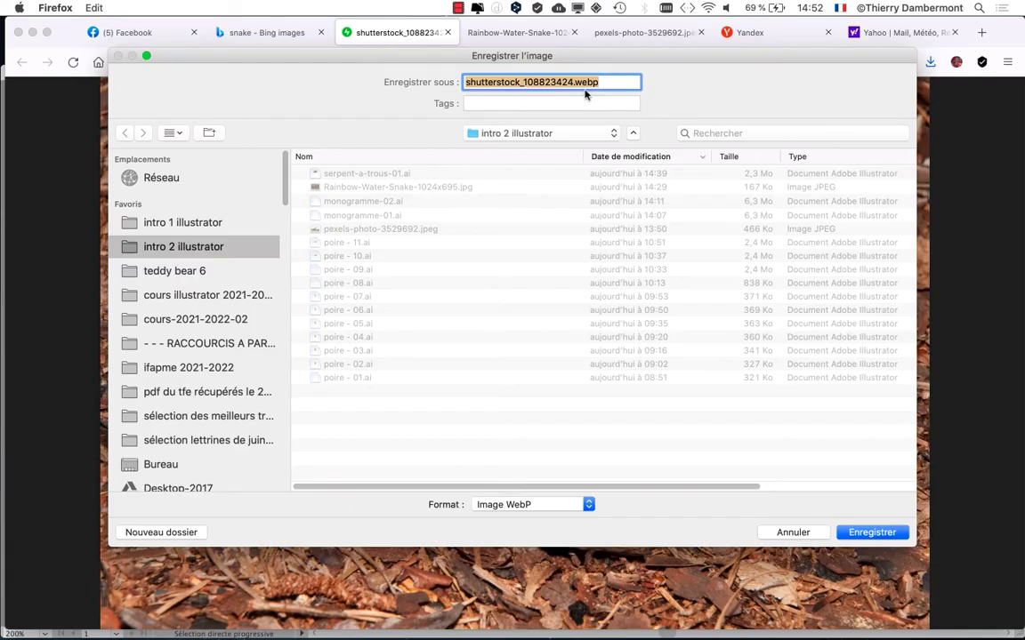
click(790, 533)
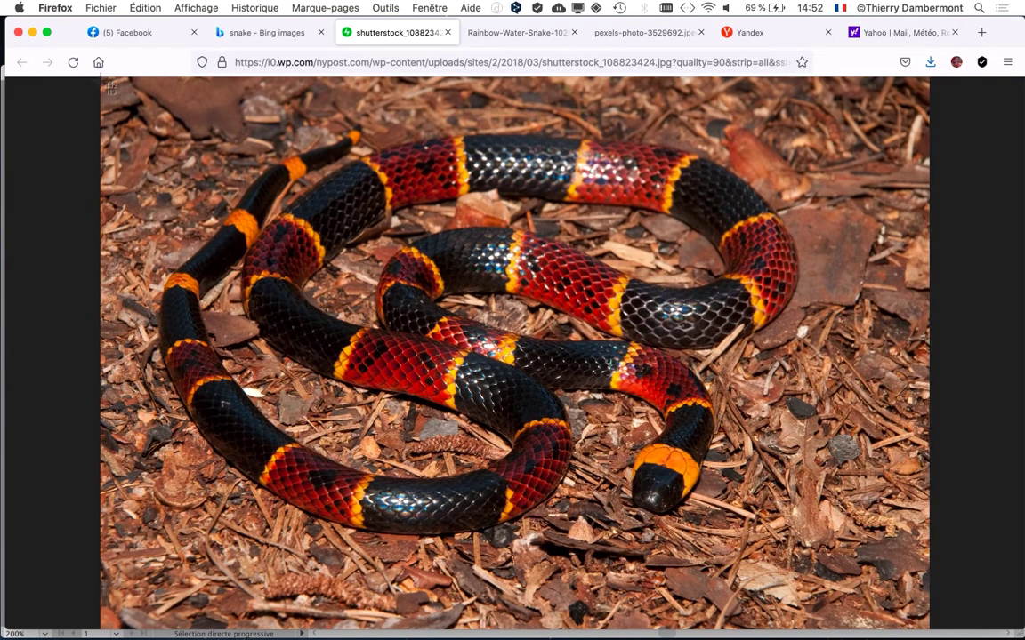
- Take a screenshot of the entire coral snake photo and switch to Adobe Illustrator 2020
drag(100, 77, 926, 623)
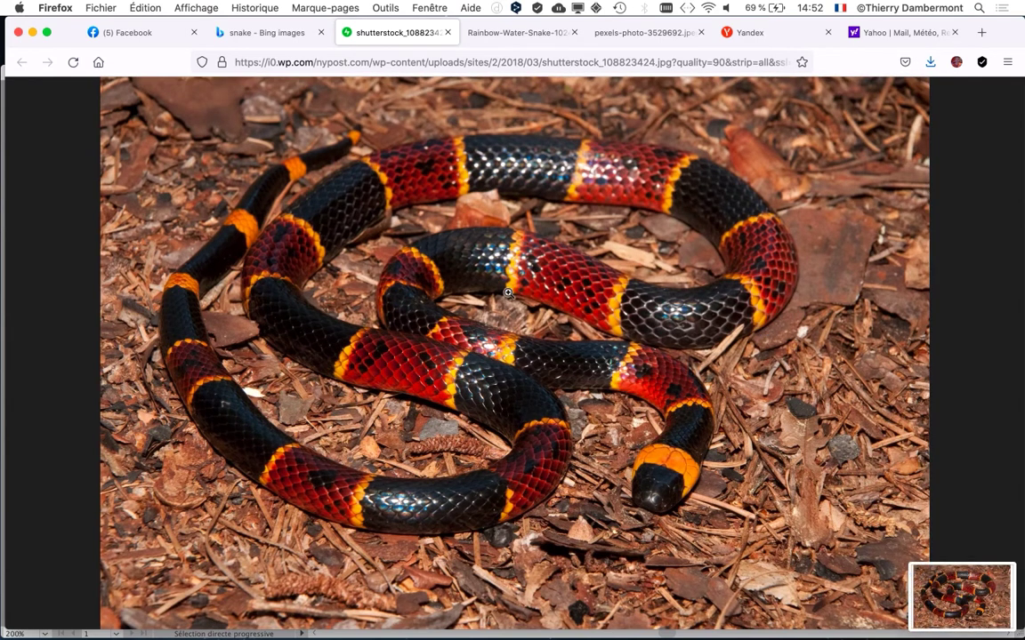
key(super+Tab)
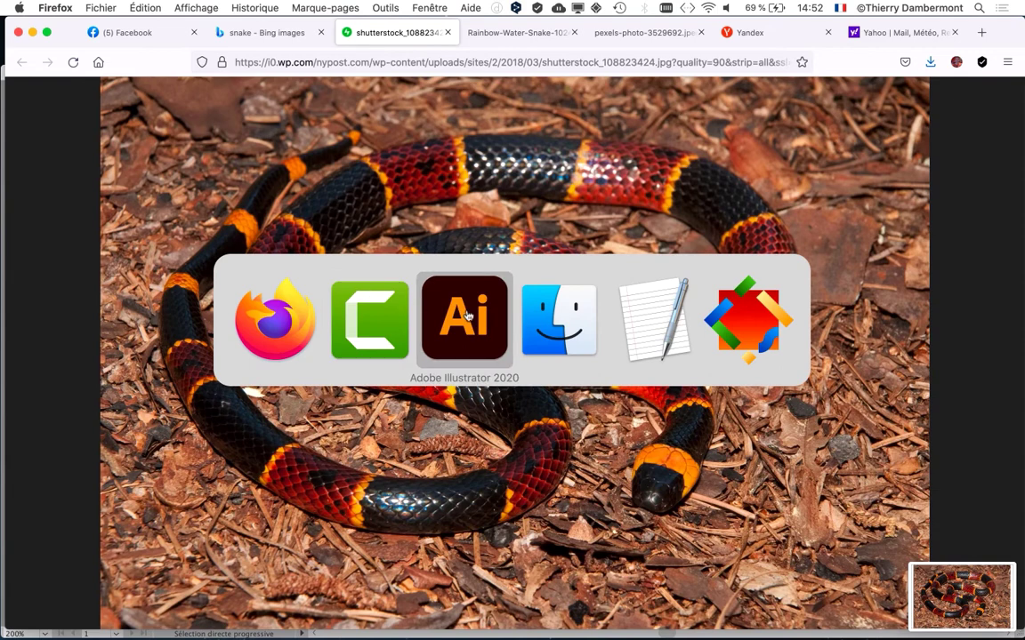
click(467, 316)
- Create a new A4 portrait document of 210 x 297 mm in RGB colour mode (Couleur RVB)
click(116, 9)
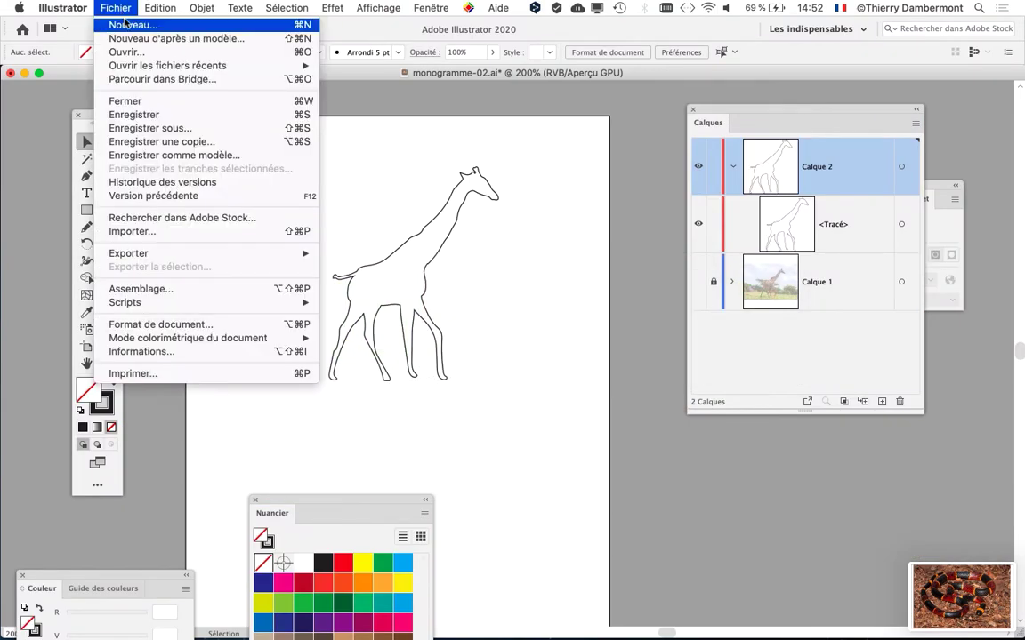
click(116, 24)
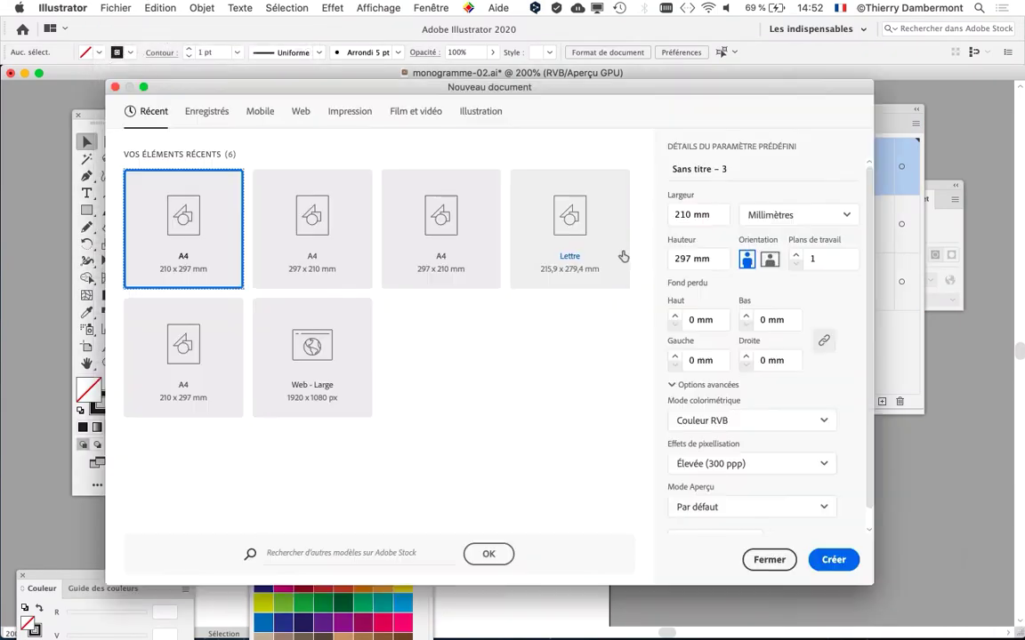
click(832, 559)
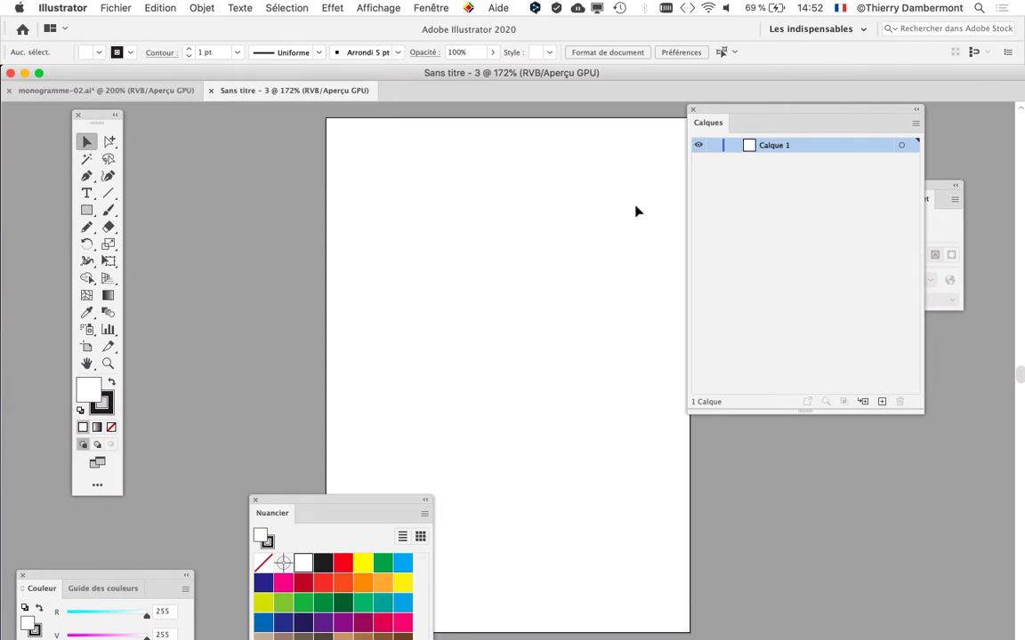
drag(474, 212, 359, 211)
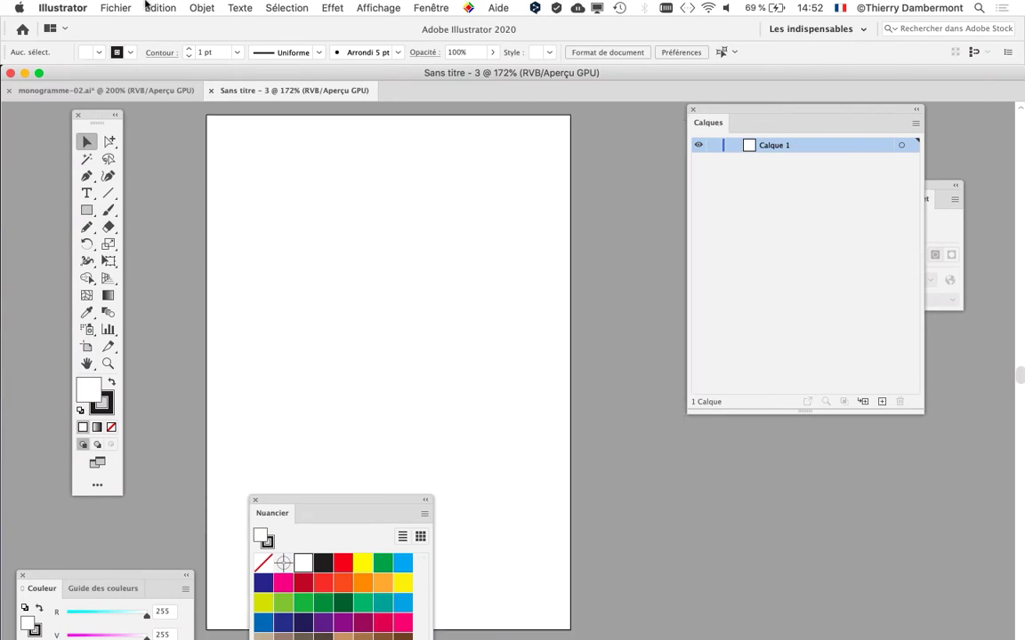
- Import the linked screenshot "Capture d'écran 2021-10-05 à 14.52.45.png" from Bureau and place it across the upper part of the artboard
click(118, 7)
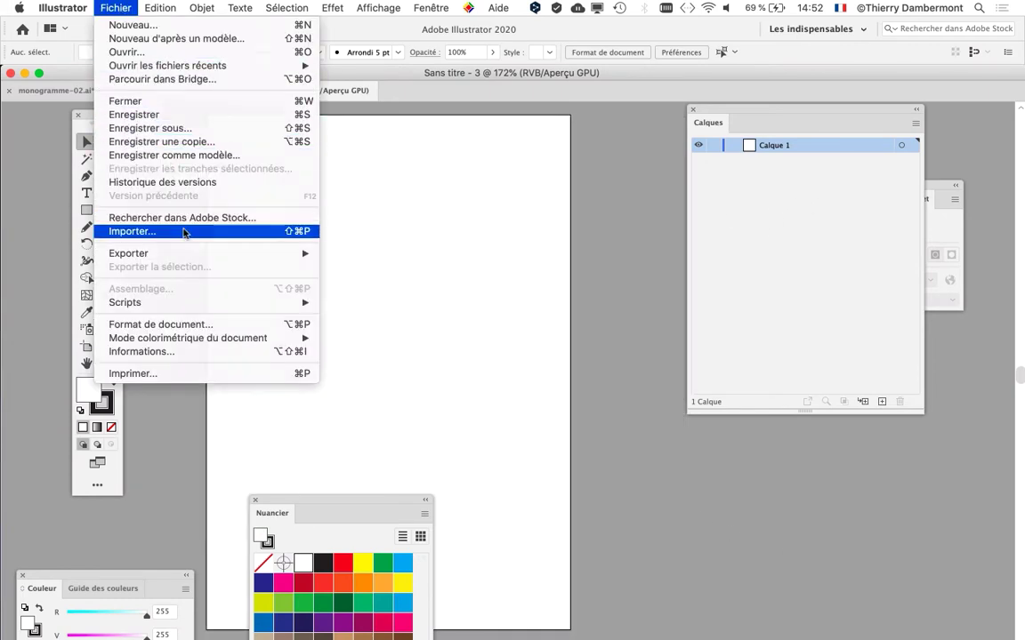
click(184, 231)
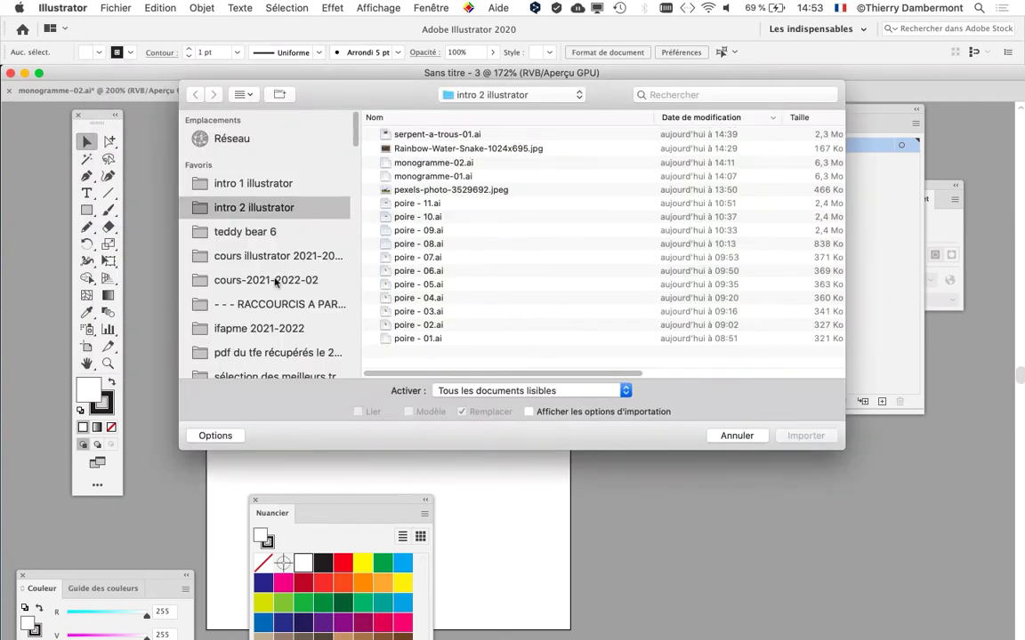
scroll(269, 307, down, 5)
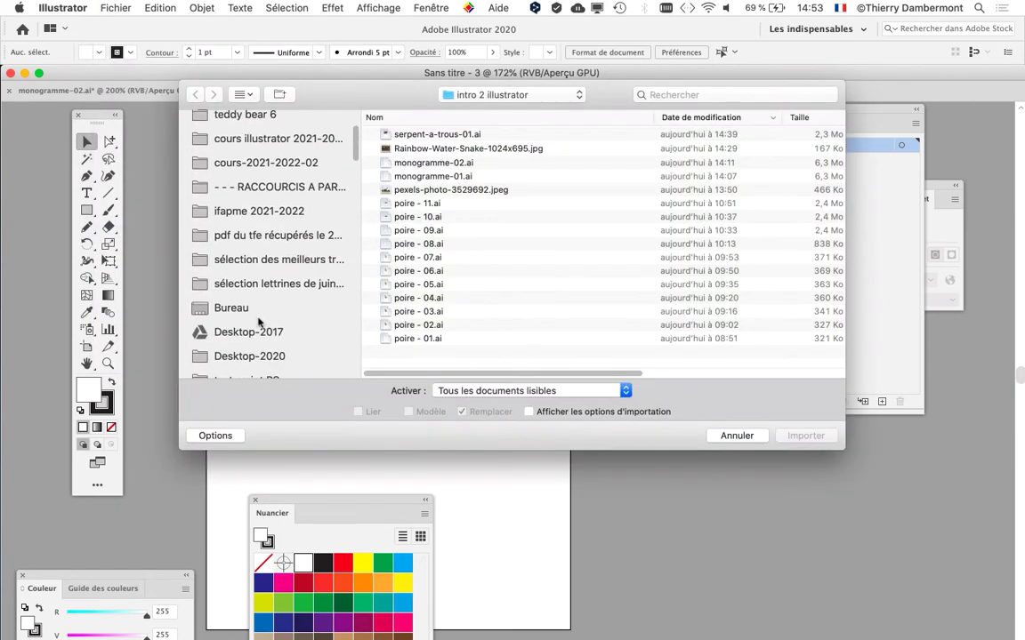
click(269, 311)
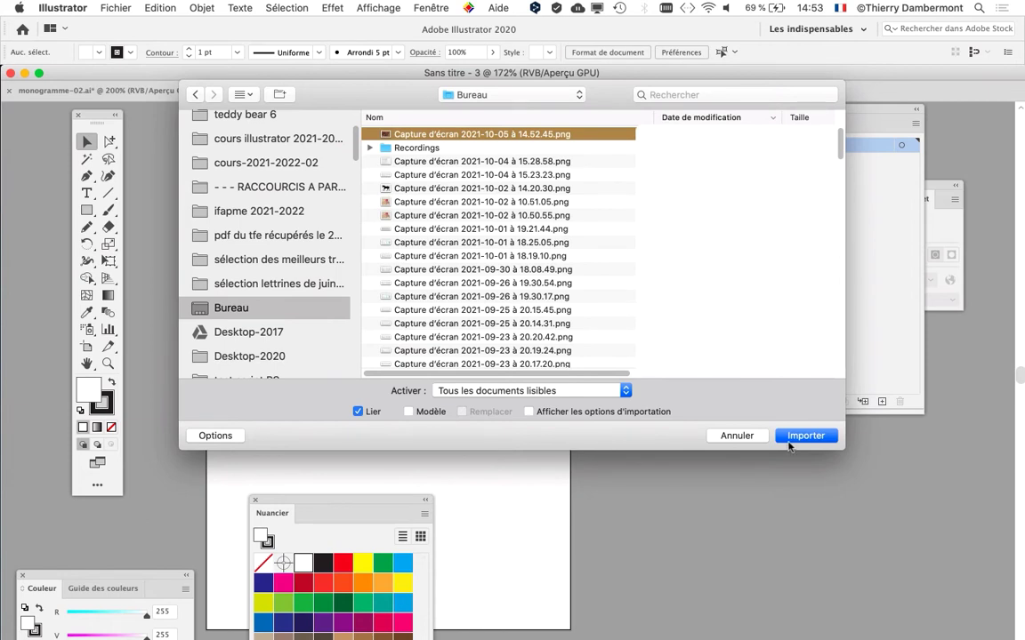
click(791, 437)
drag(223, 140, 565, 361)
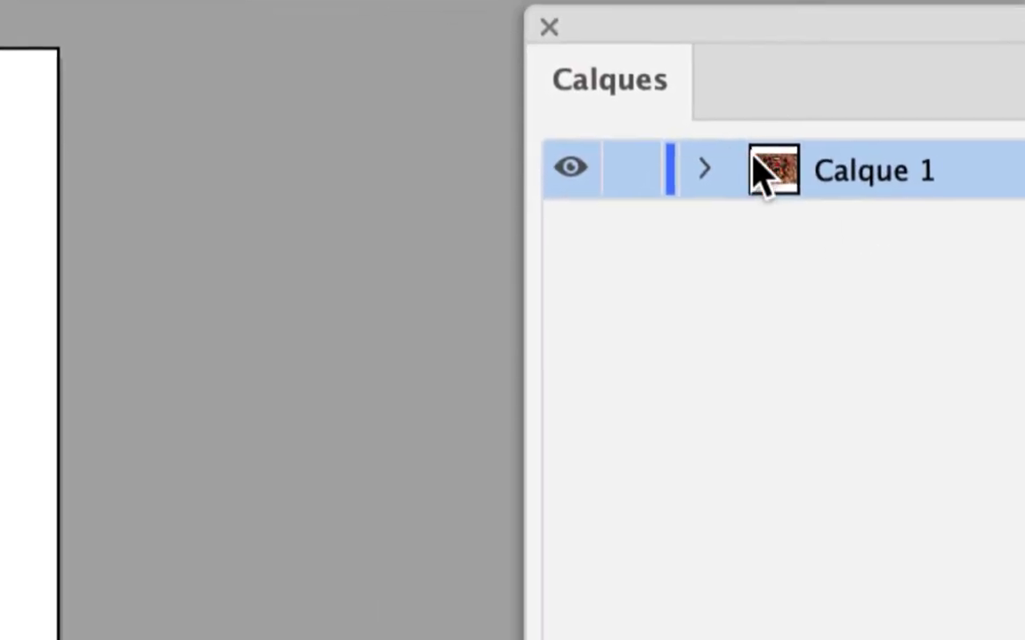
- Expand Calque 1 and use the transparency settings to reduce the linked snake photo's opacity to 54%
click(732, 165)
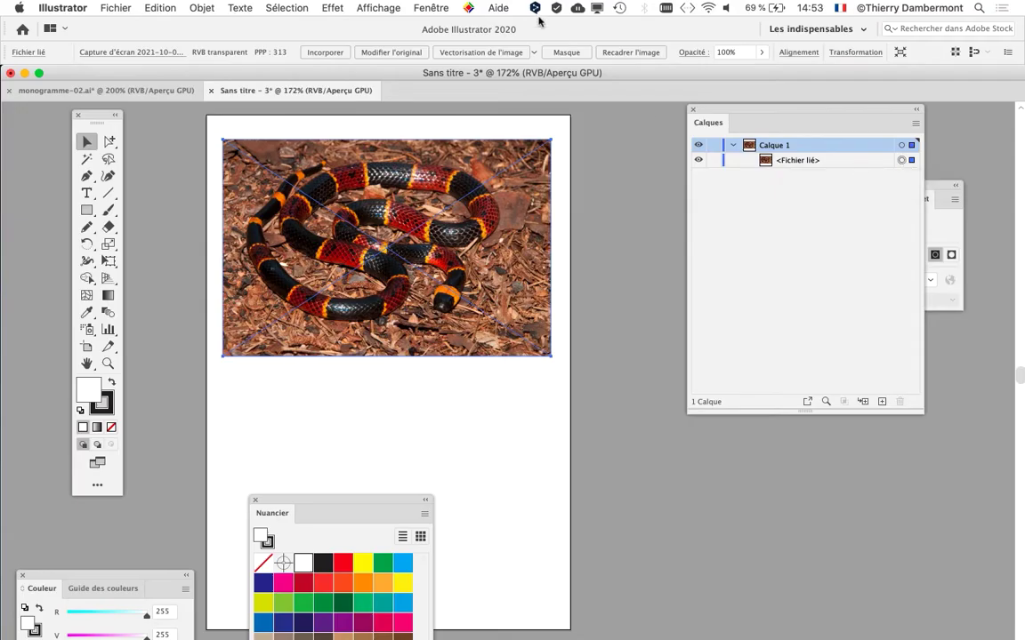
click(441, 7)
scroll(529, 596, down, 2)
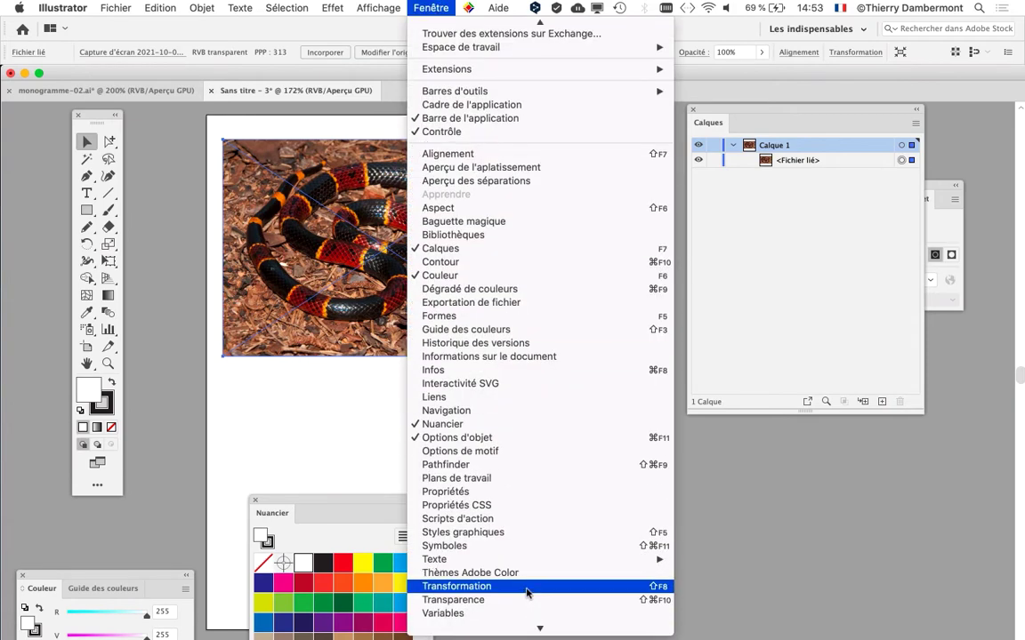
click(526, 601)
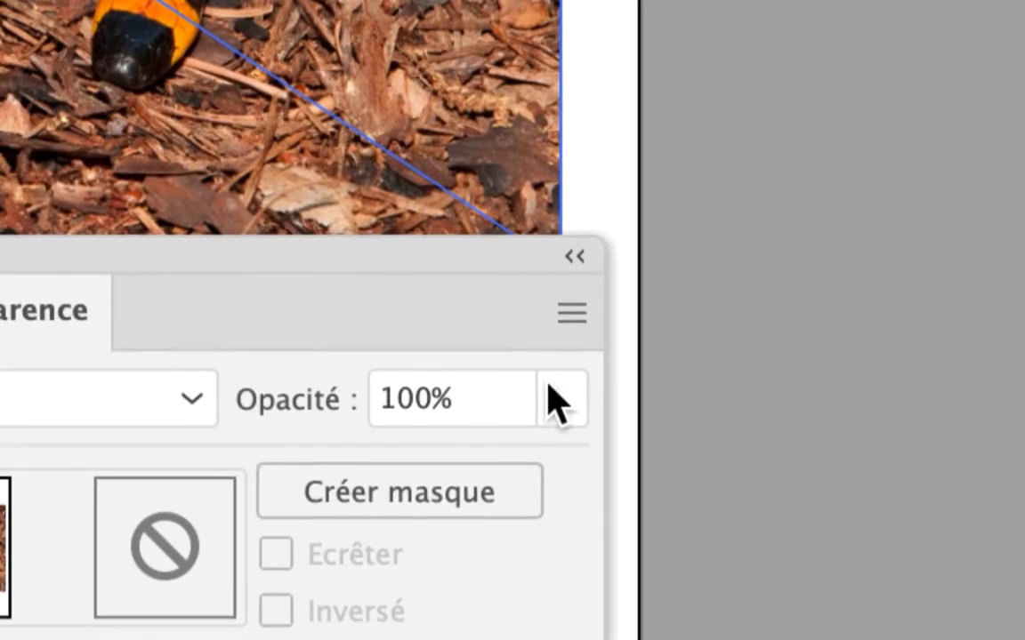
click(552, 387)
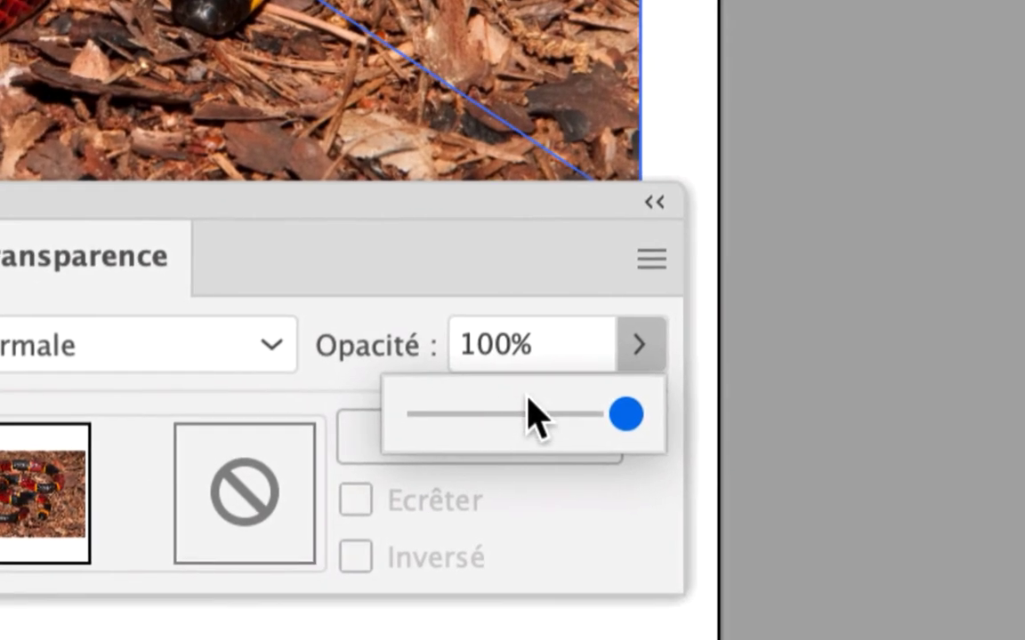
click(531, 416)
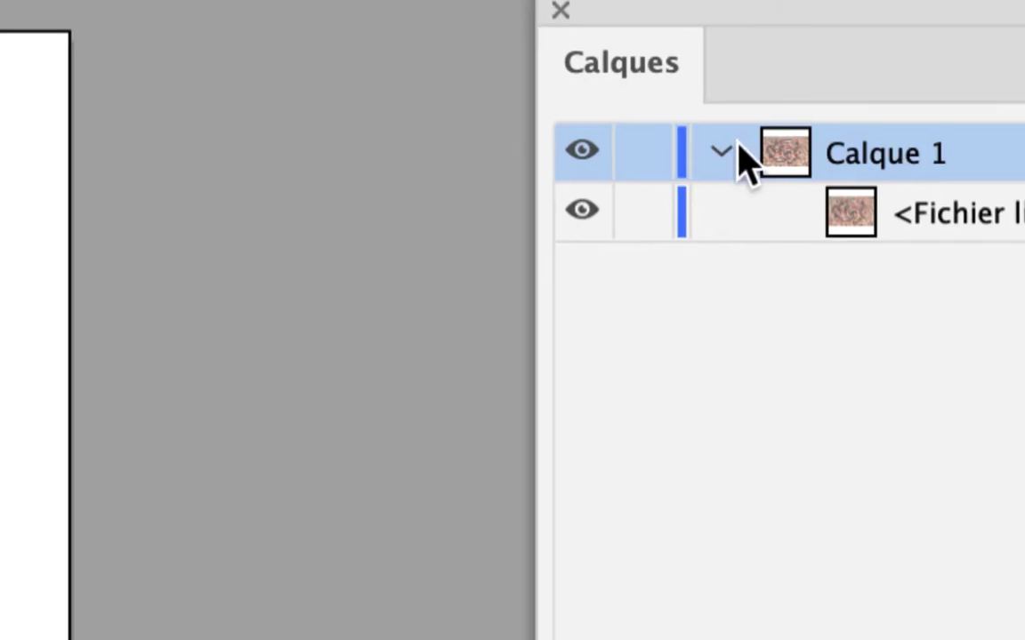
- Collapse and lock Calque 1, add a new layer Calque 2 above it, and shrink the layer list
click(734, 145)
click(696, 141)
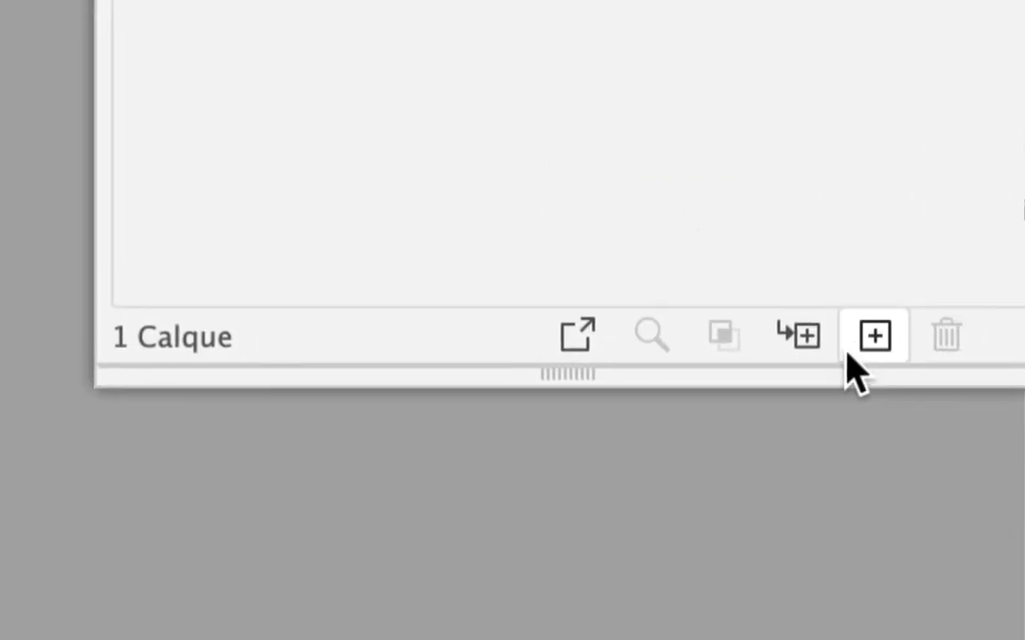
click(871, 343)
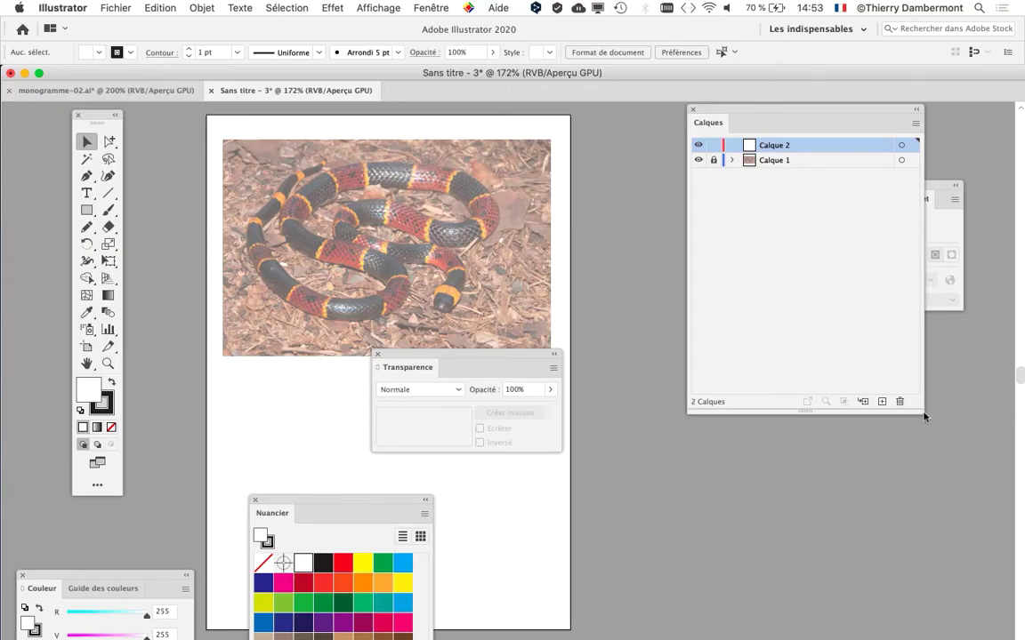
mouse_move(924, 416)
mouse_down()
mouse_move(925, 330)
mouse_move(782, 124)
mouse_up()
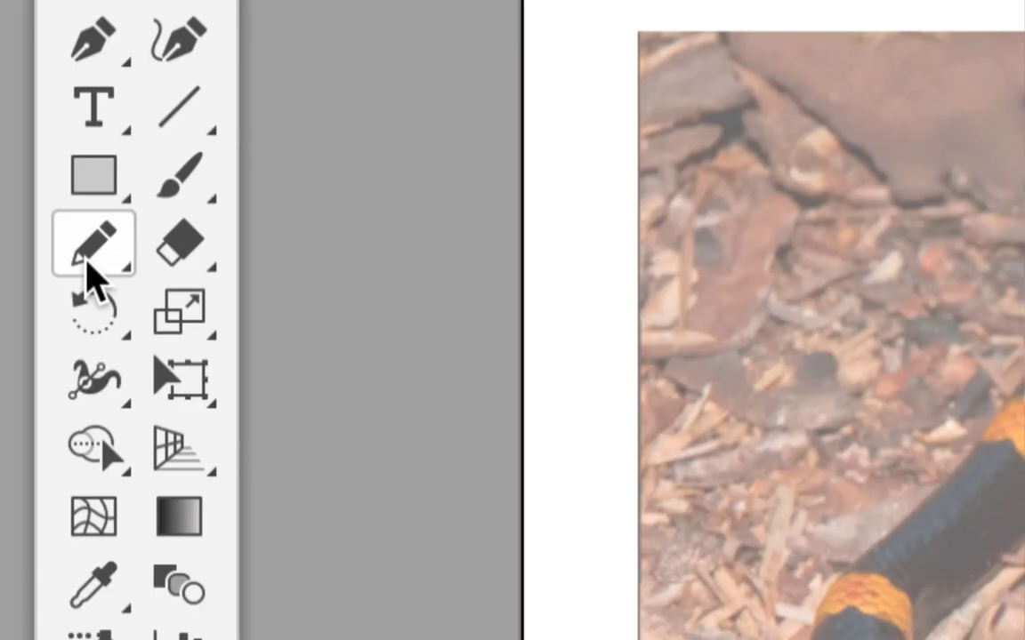
- Trace the snake's outer outline from the tail tip as a closed Pencil path with no fill and a black stroke, and deselect it
click(88, 263)
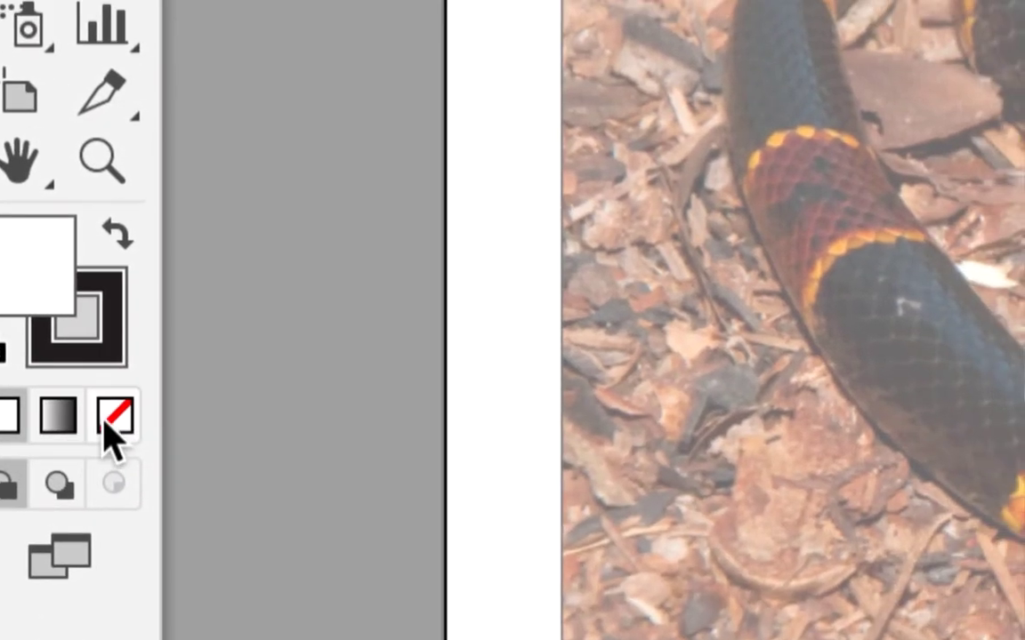
click(114, 431)
click(67, 360)
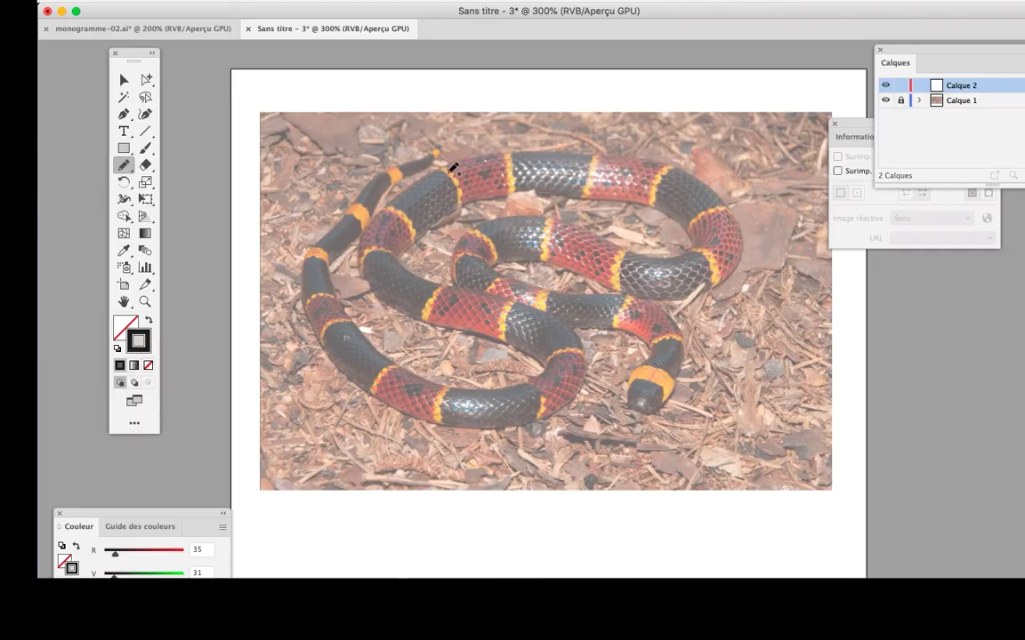
mouse_move(436, 151)
mouse_down()
mouse_move(378, 178)
mouse_move(317, 249)
mouse_up()
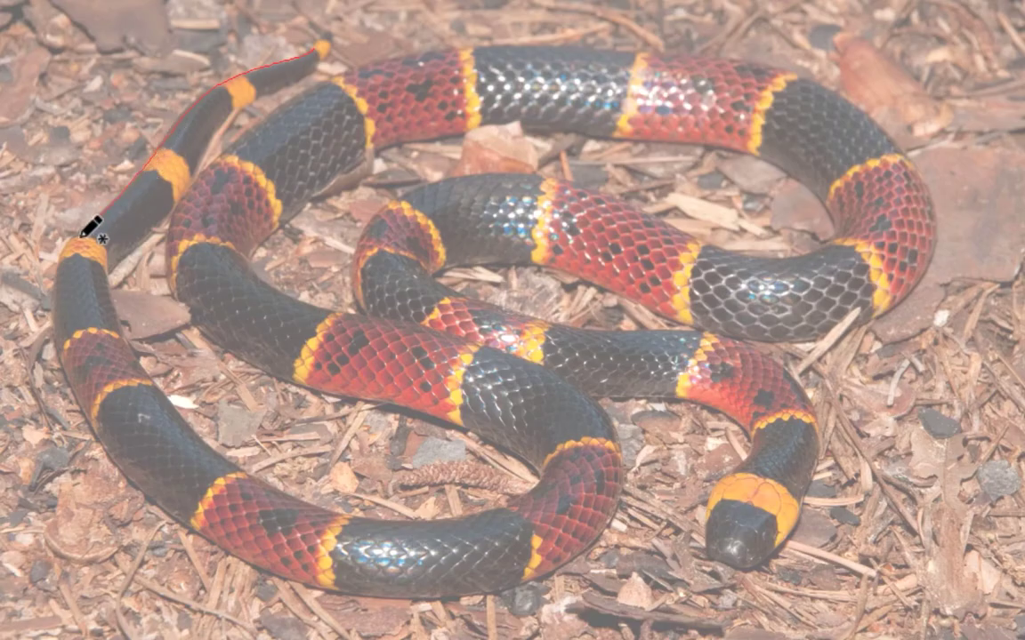
mouse_move(83, 235)
mouse_down()
mouse_move(88, 376)
mouse_move(142, 465)
mouse_move(207, 522)
mouse_move(343, 580)
mouse_move(550, 590)
mouse_move(584, 557)
mouse_move(609, 504)
mouse_move(589, 410)
mouse_move(614, 396)
mouse_move(710, 408)
mouse_move(745, 438)
mouse_move(700, 519)
mouse_move(732, 555)
mouse_move(777, 547)
mouse_move(814, 480)
mouse_move(814, 383)
mouse_move(758, 356)
mouse_move(857, 337)
mouse_move(903, 311)
mouse_move(922, 262)
mouse_move(910, 197)
mouse_move(871, 134)
mouse_move(718, 56)
mouse_move(487, 58)
mouse_move(335, 86)
mouse_move(203, 173)
mouse_move(246, 118)
mouse_move(320, 56)
mouse_up()
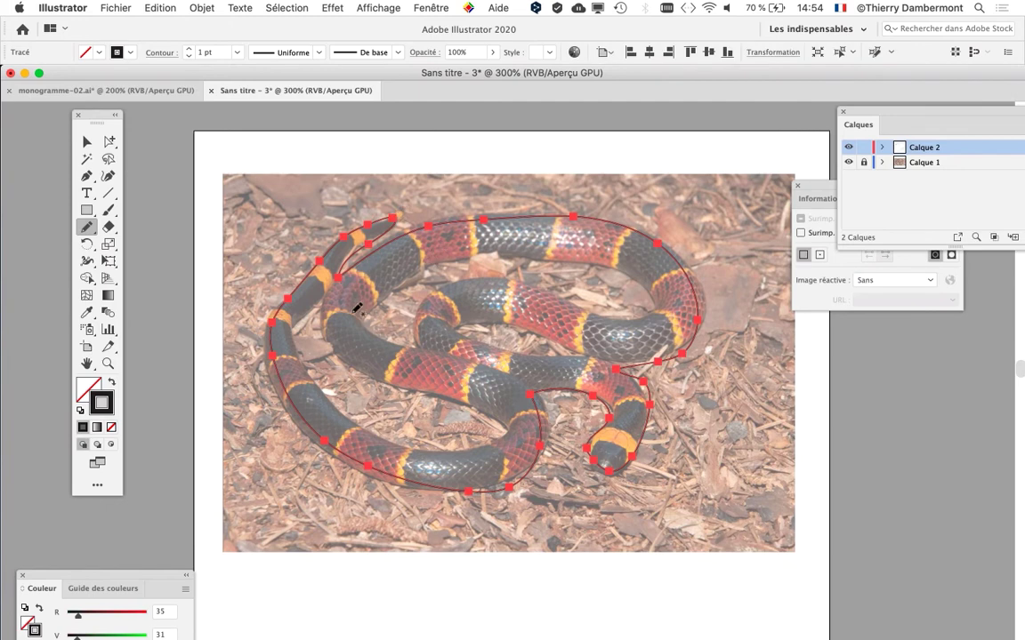
super+click(523, 302)
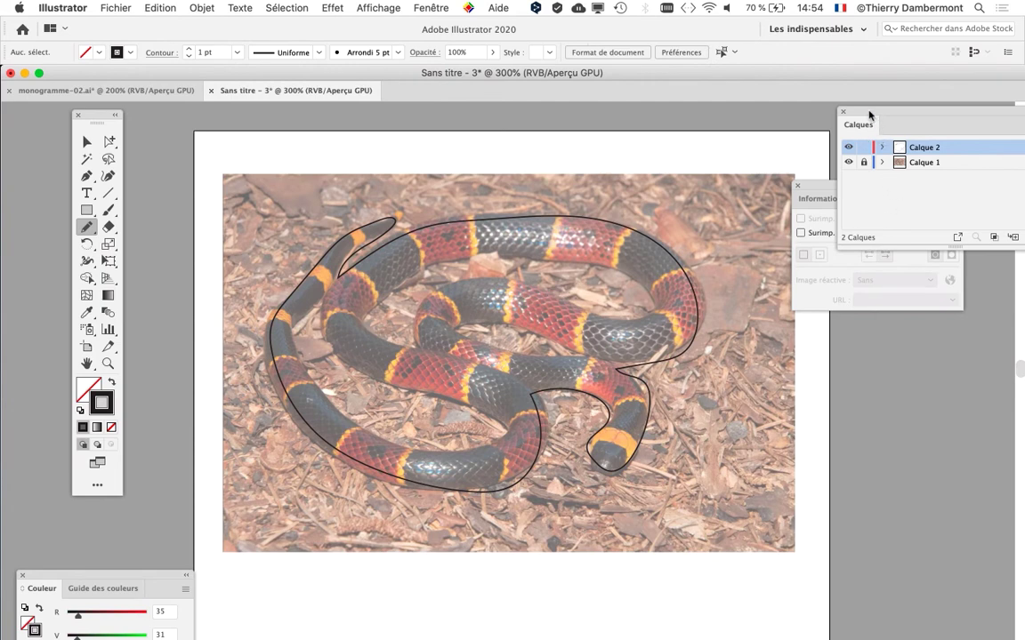
- Unlock and expand Calque 1, target the linked snake photo, lower its opacity to 21%, and close the transparency settings
drag(869, 113, 758, 122)
click(771, 174)
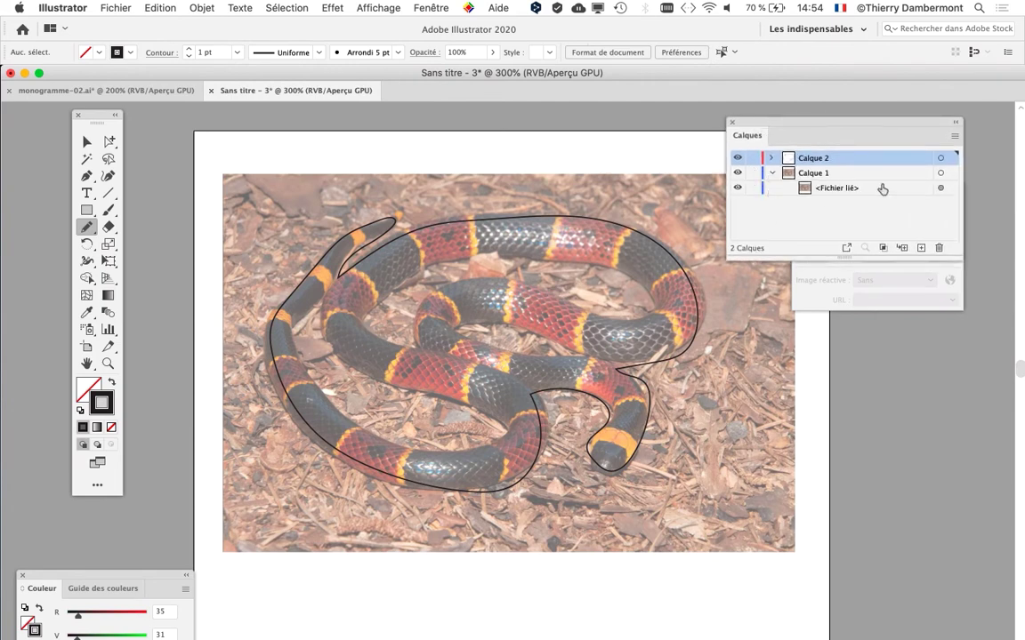
click(940, 187)
click(425, 8)
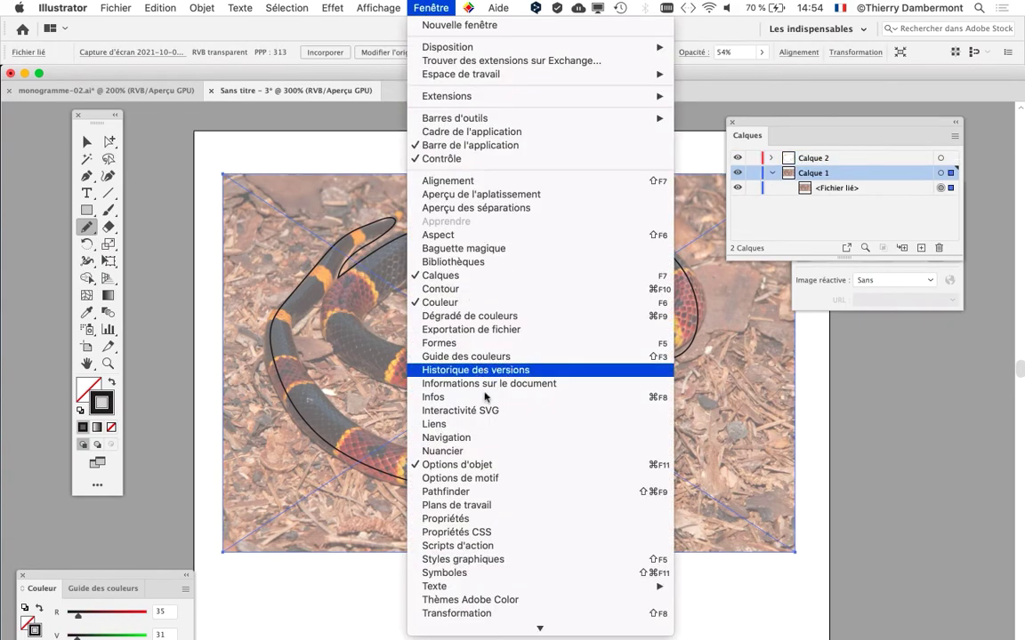
click(519, 615)
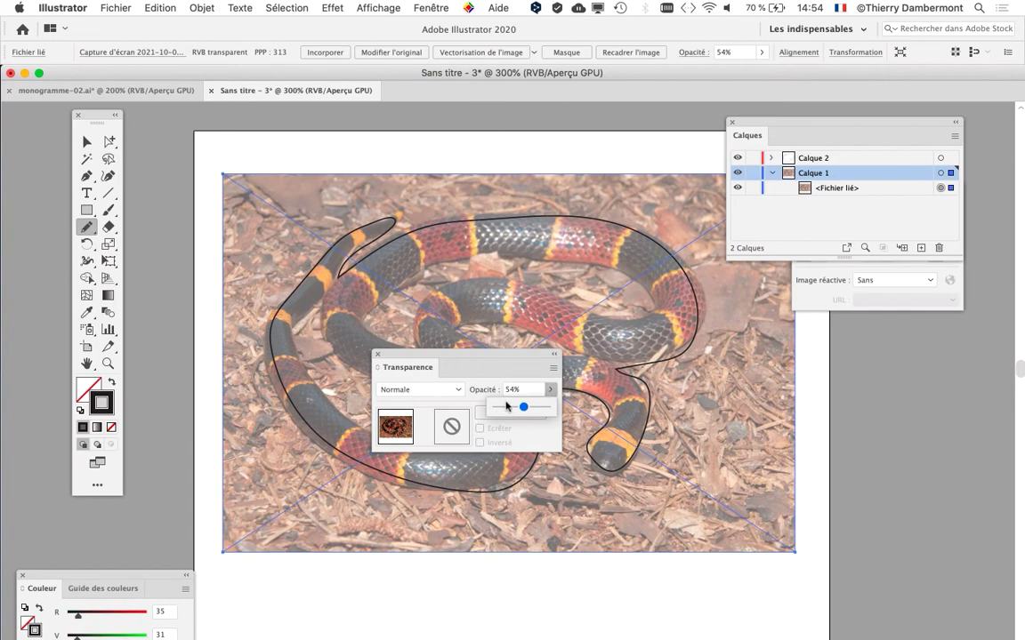
click(505, 406)
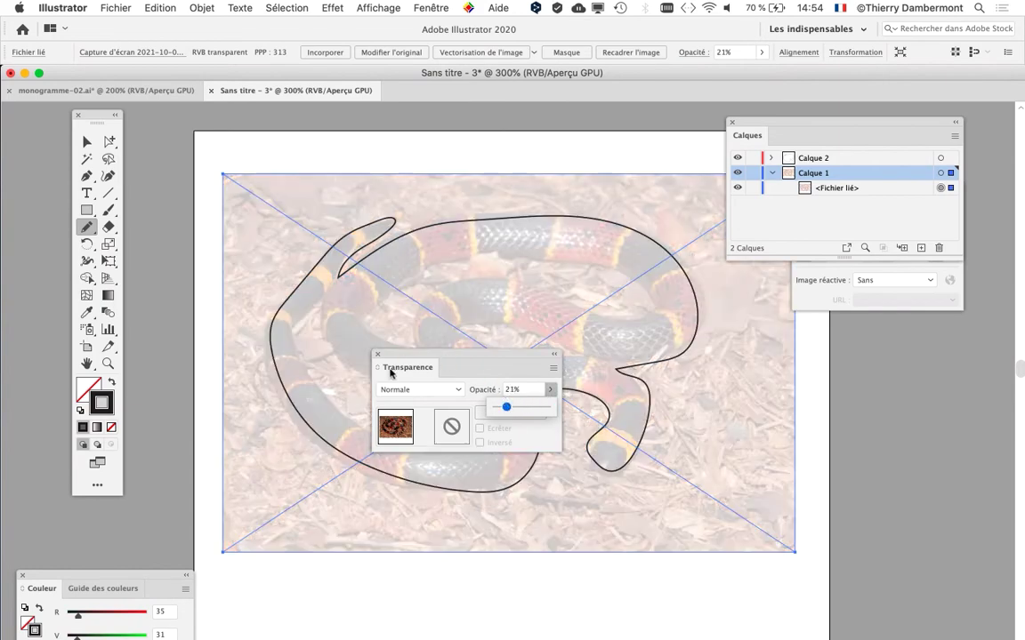
click(377, 354)
- Move the layer list away from the photo, and collapse and lock Calque 1
drag(758, 118, 810, 111)
click(823, 164)
click(805, 165)
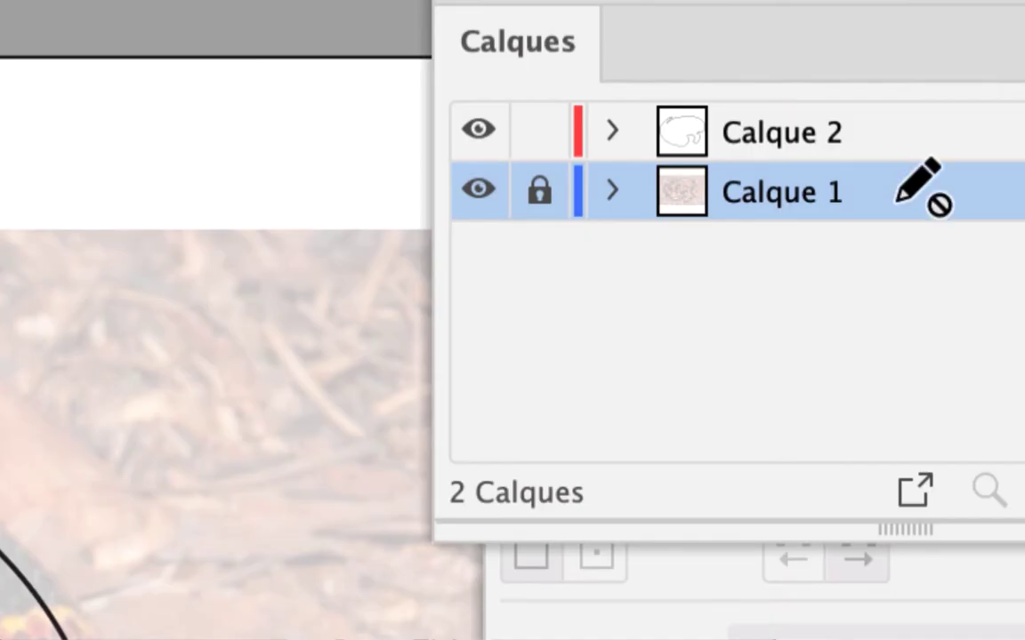
- Make Calque 2 active and trace the small central opening and the large upper opening between the snake's coils as closed Pencil paths
click(893, 153)
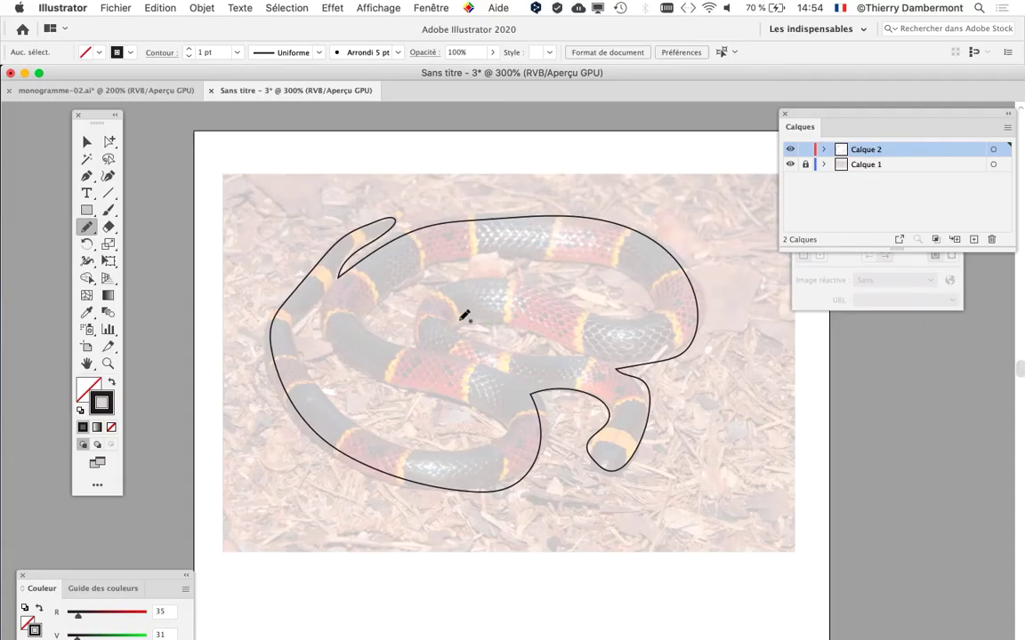
scroll(464, 322, up, 1)
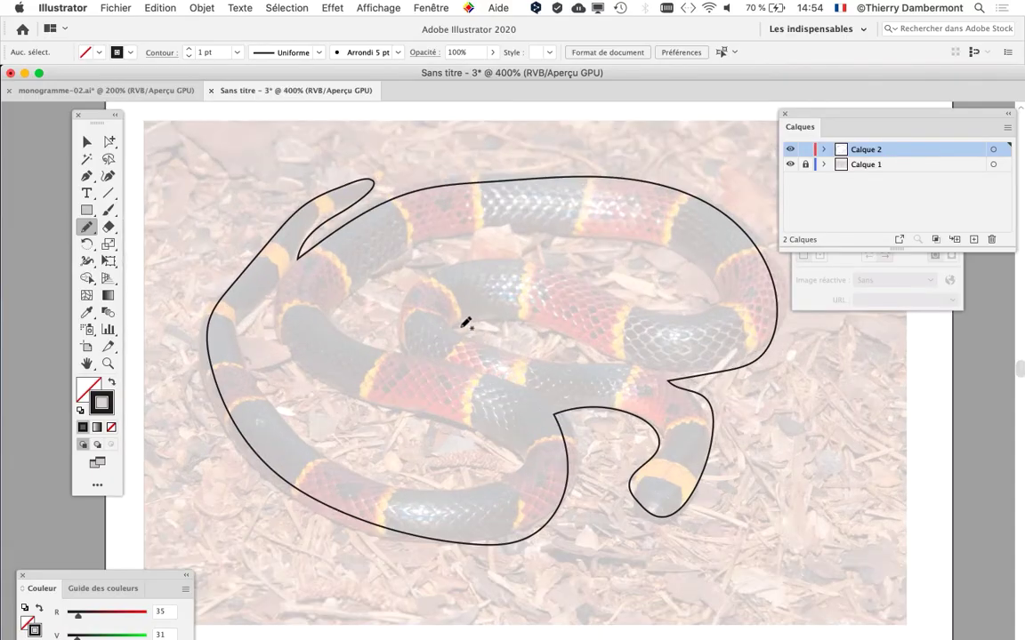
mouse_move(455, 328)
mouse_down()
mouse_move(552, 329)
mouse_move(635, 361)
mouse_move(549, 364)
mouse_move(486, 355)
mouse_move(458, 331)
mouse_move(399, 329)
mouse_move(408, 291)
mouse_move(486, 266)
mouse_move(667, 314)
mouse_move(703, 307)
mouse_move(711, 291)
mouse_move(670, 251)
mouse_move(590, 230)
mouse_move(446, 237)
mouse_move(335, 299)
mouse_move(348, 339)
mouse_move(400, 343)
mouse_up()
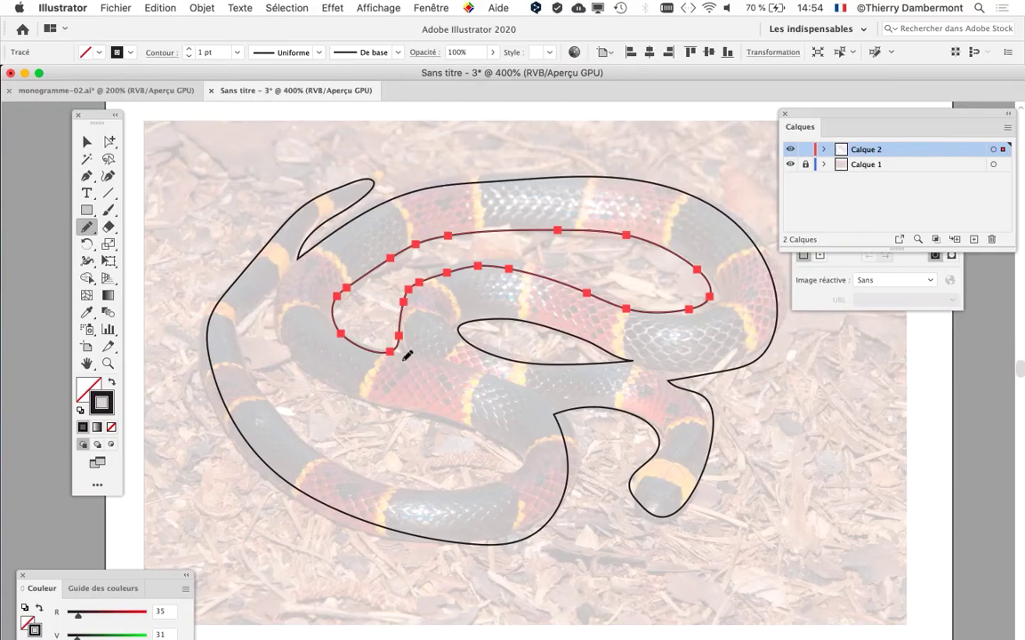
- Delete the large upper opening's path and set the Pencil tool's fidelity to the most precise level (Précis)
key(Delete)
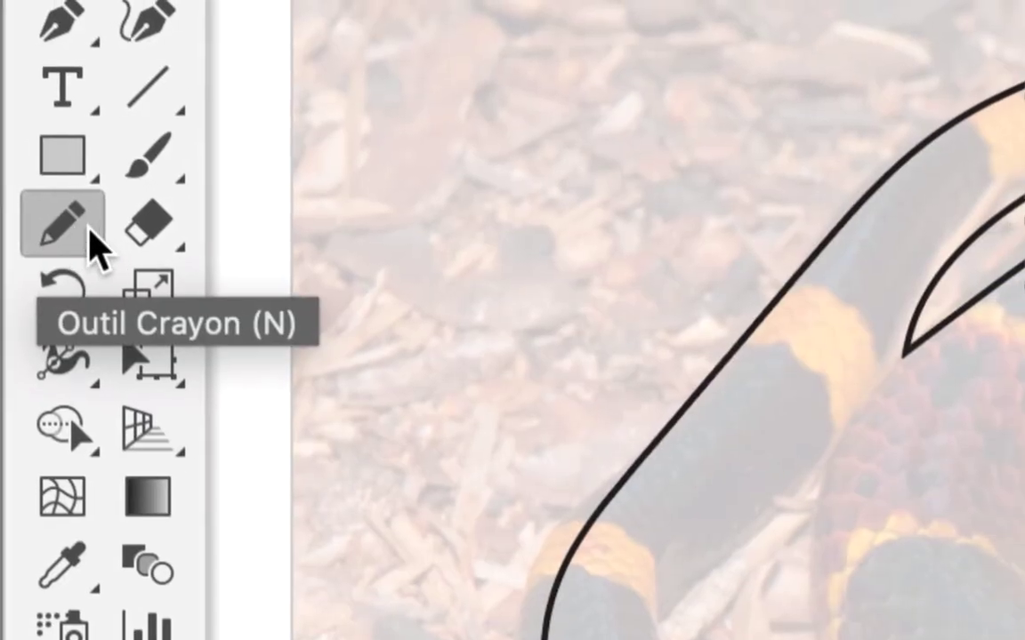
double_click(87, 228)
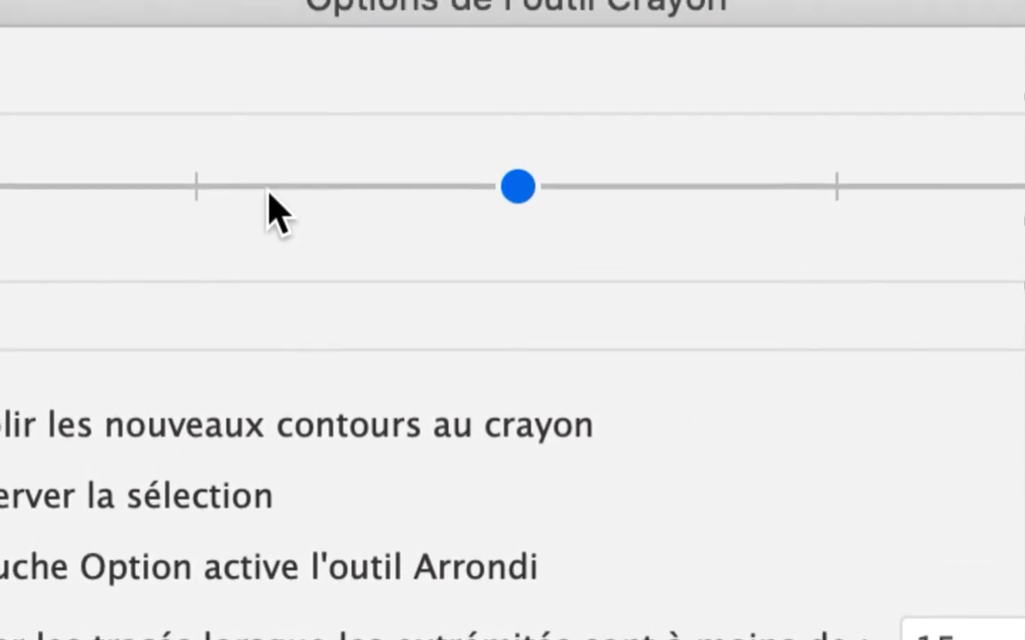
drag(267, 191, 0, 199)
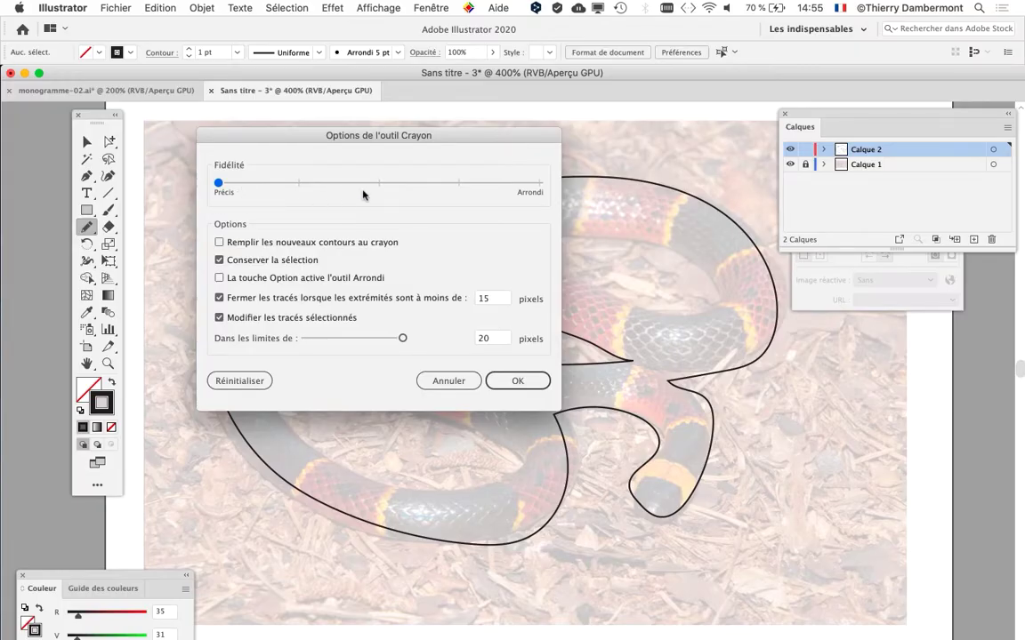
click(520, 382)
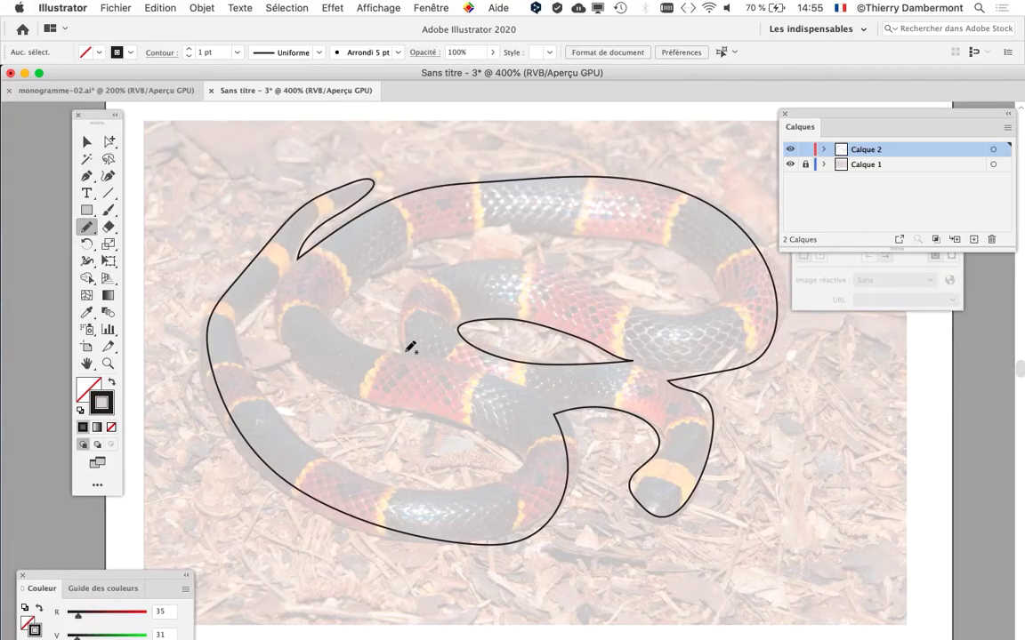
- Retrace the large upper opening, trace the long lower opening between the coils as closed Pencil paths, and deselect everything
mouse_move(404, 326)
mouse_down()
mouse_move(458, 272)
mouse_move(483, 266)
mouse_move(536, 266)
mouse_move(666, 318)
mouse_move(715, 317)
mouse_move(722, 304)
mouse_move(713, 279)
mouse_move(651, 248)
mouse_move(560, 227)
mouse_move(418, 236)
mouse_move(319, 299)
mouse_move(320, 324)
mouse_move(404, 353)
mouse_up()
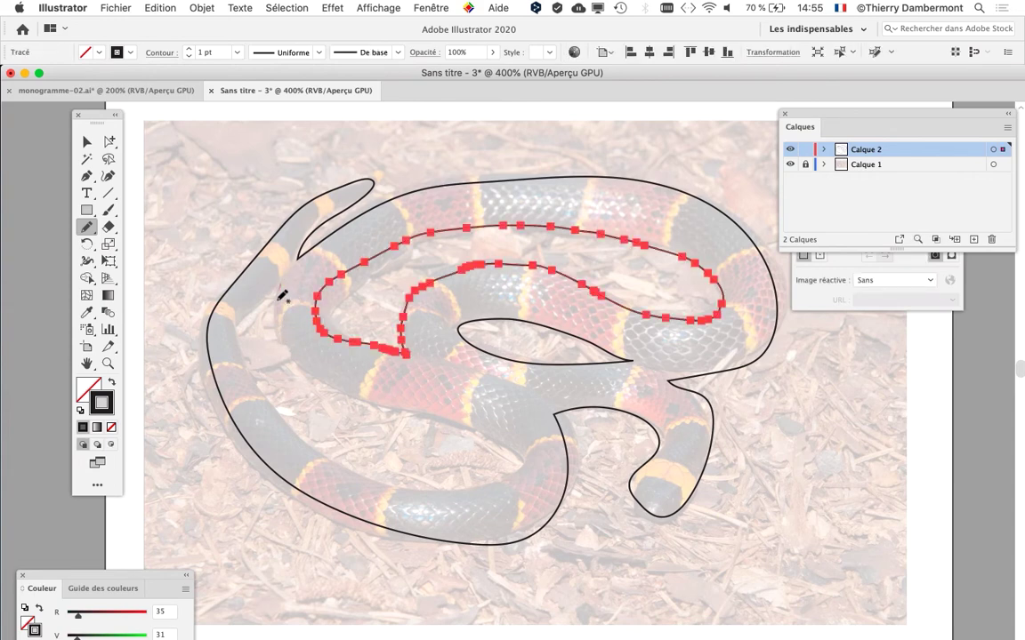
mouse_move(279, 292)
mouse_down()
mouse_move(311, 370)
mouse_move(497, 442)
mouse_move(523, 468)
mouse_move(504, 487)
mouse_move(432, 492)
mouse_move(330, 457)
mouse_move(243, 365)
mouse_move(237, 340)
mouse_move(277, 284)
mouse_up()
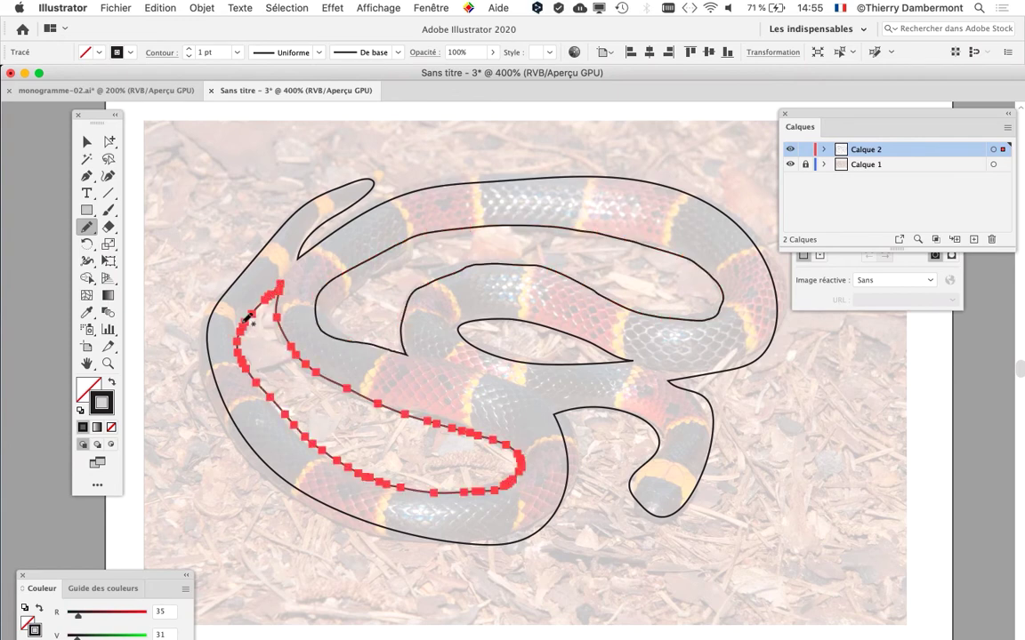
click(87, 141)
click(164, 178)
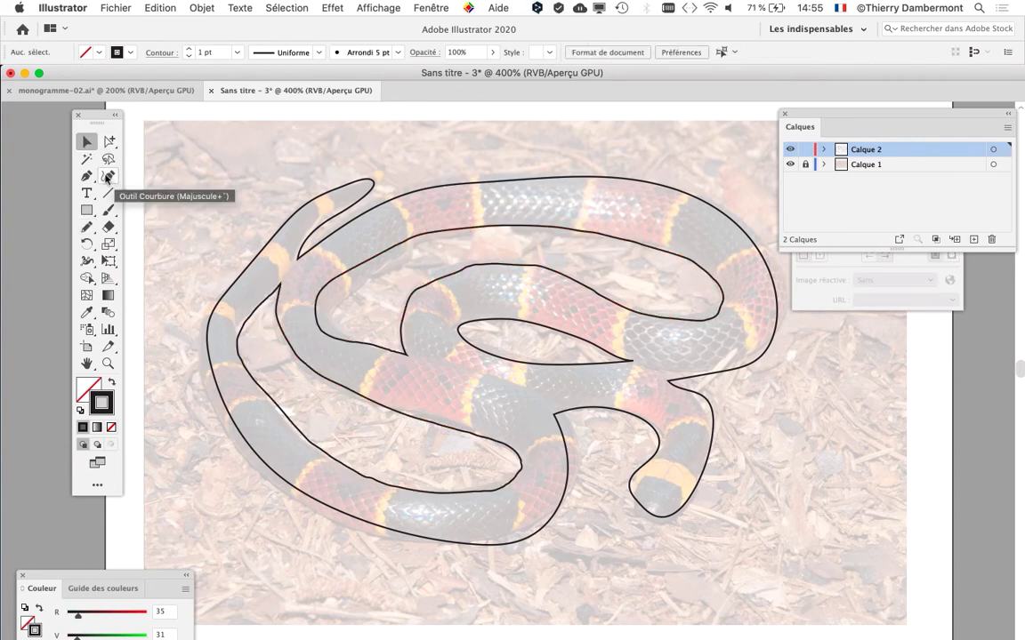
- Swap fill and stroke on the snake's outer outline, and do the same for the three inner openings selected in outline view
click(431, 189)
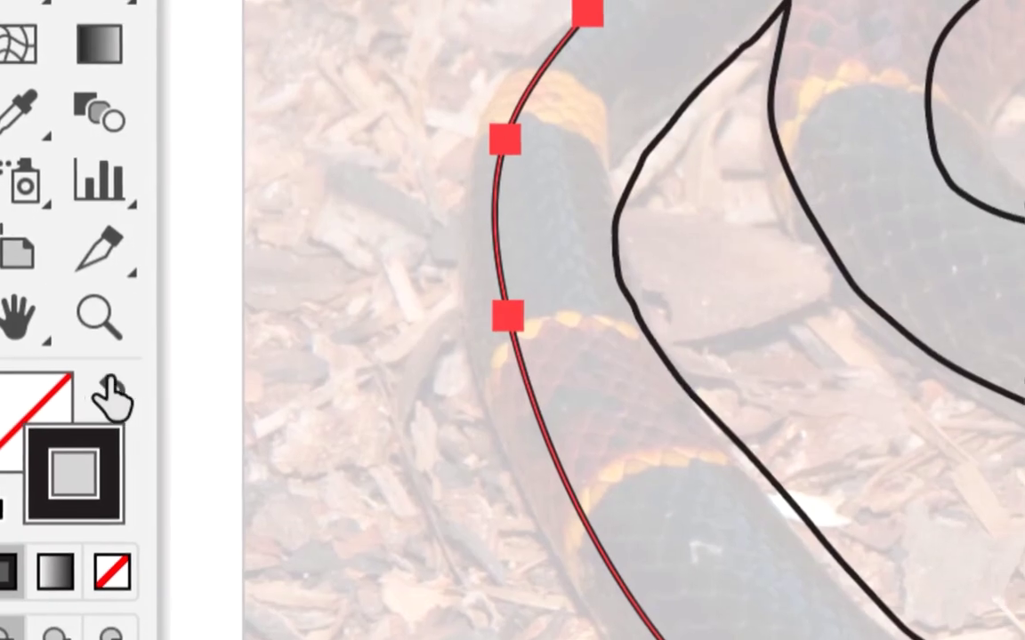
click(111, 382)
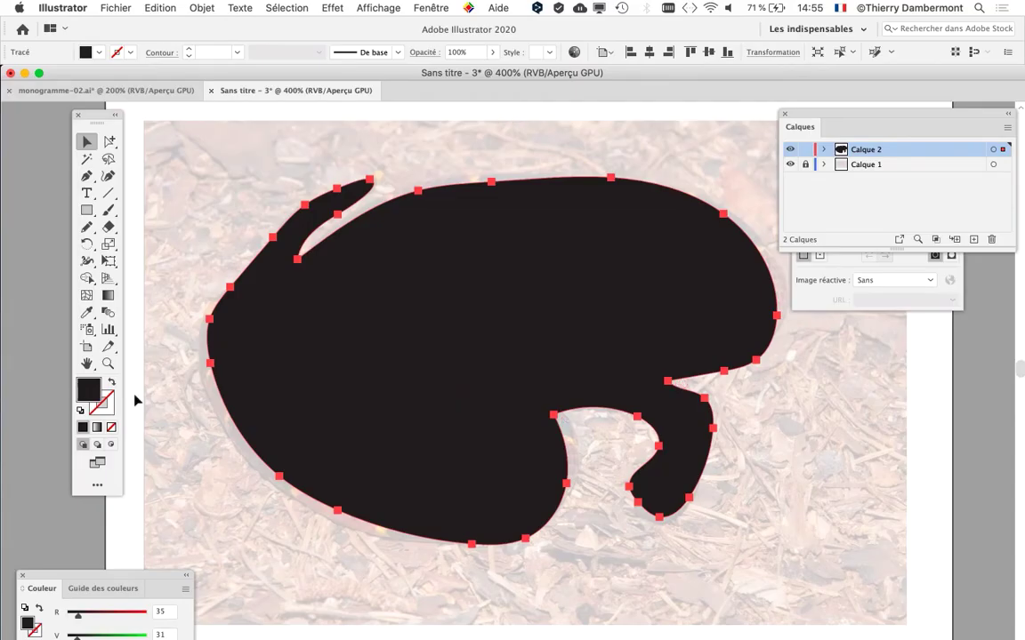
key(super+y)
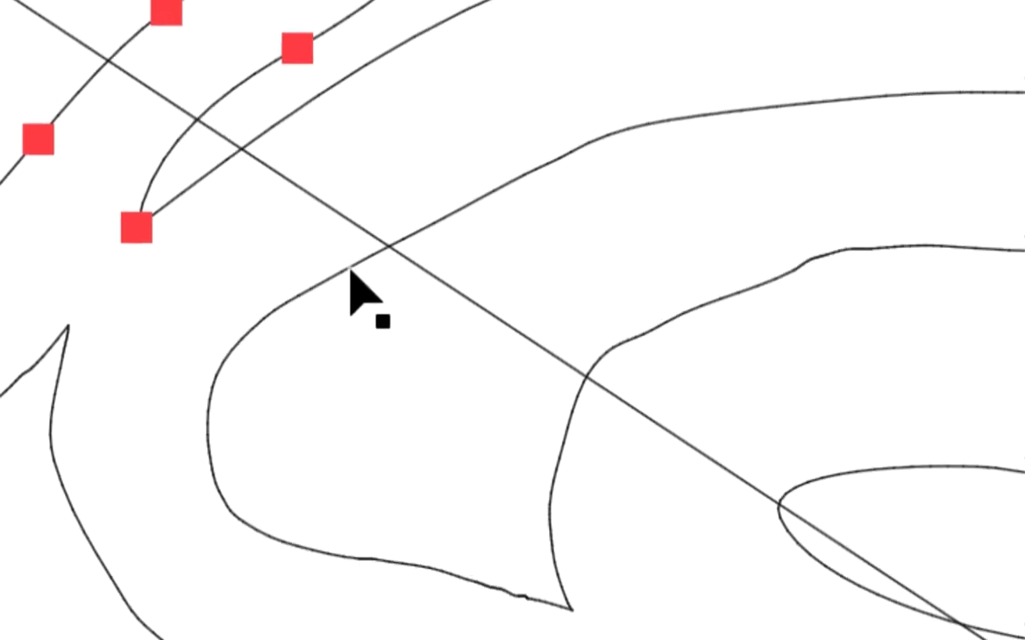
click(353, 272)
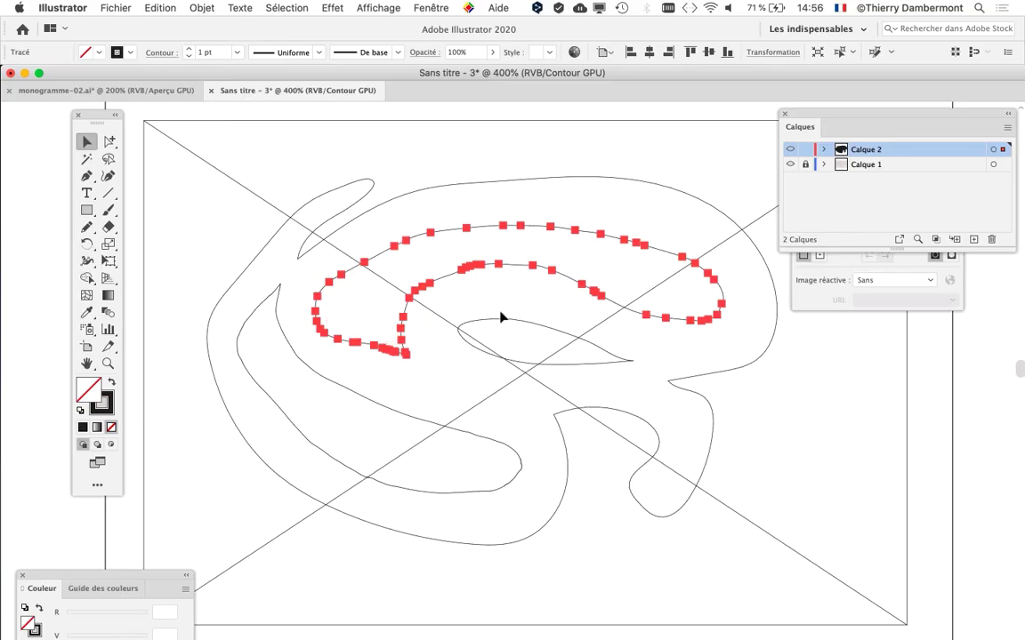
shift+click(965, 472)
shift+click(462, 433)
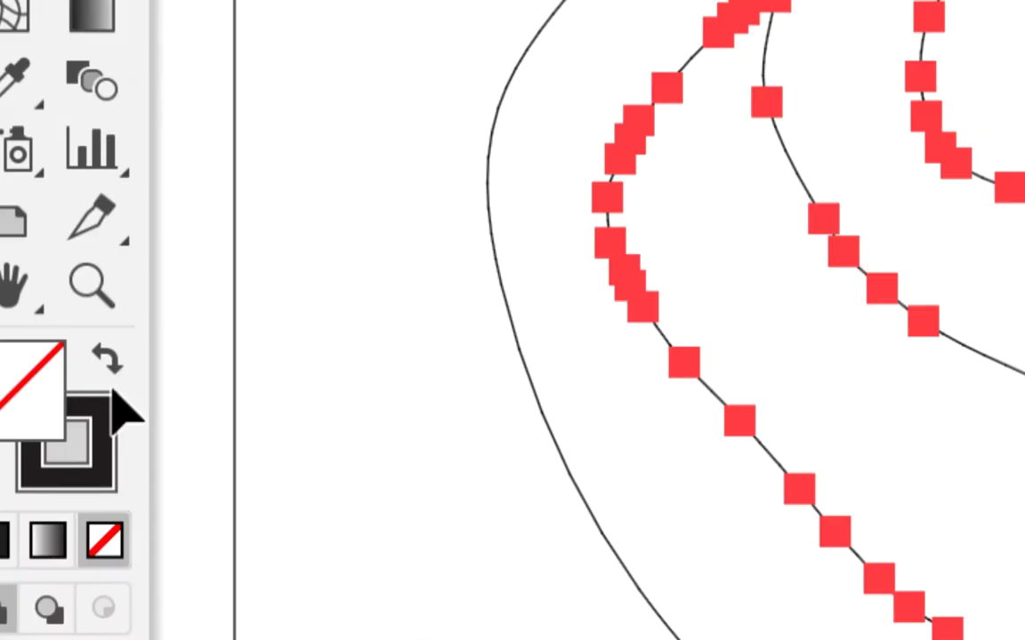
click(111, 378)
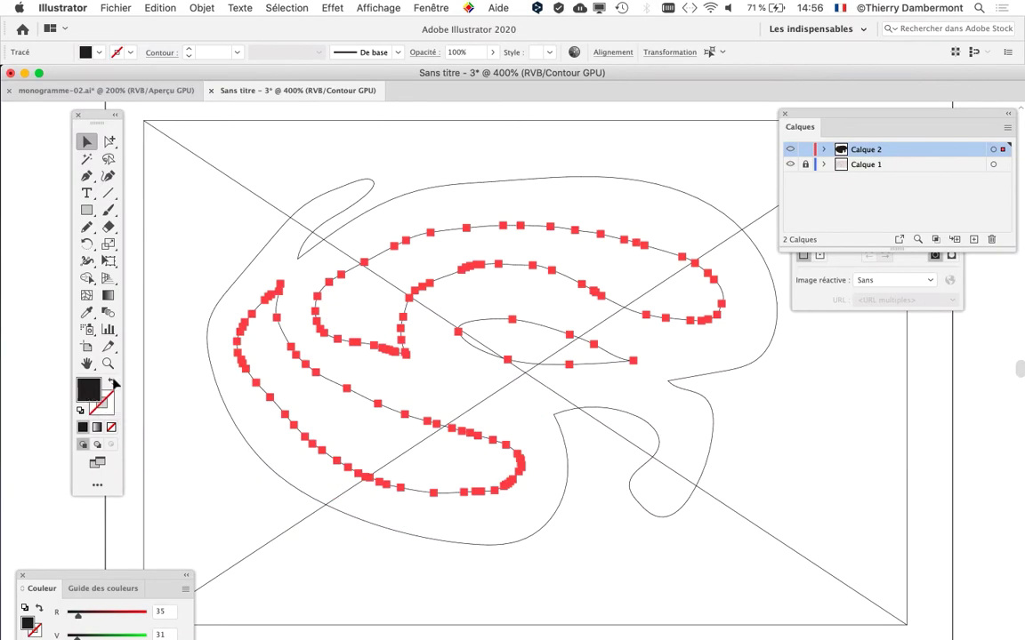
- Show the swatches, fill the three selected openings with white (Blanc), and move the swatches clear of the drawing
click(427, 8)
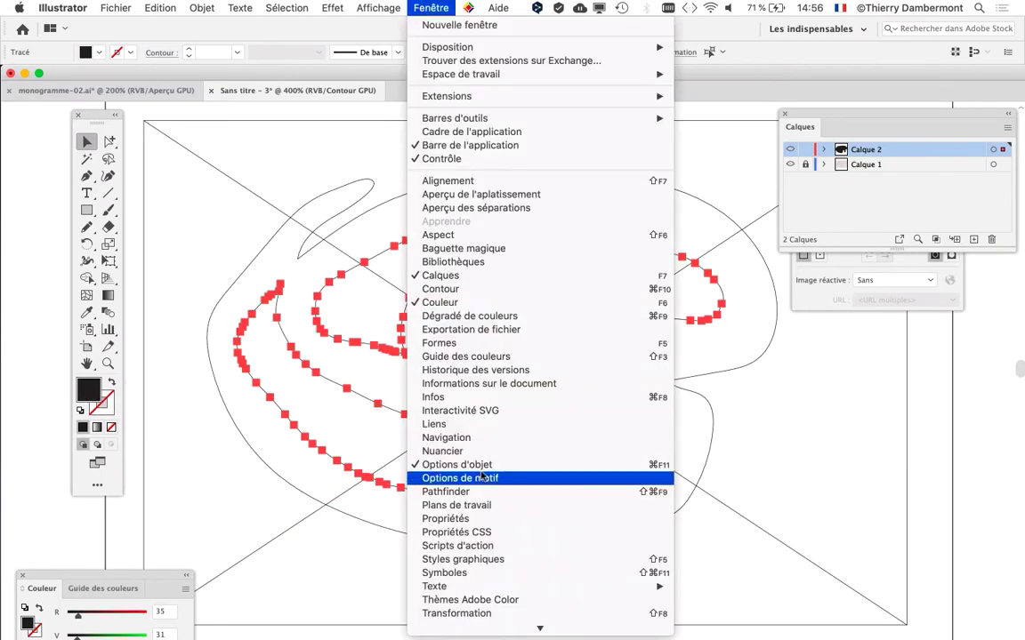
click(478, 453)
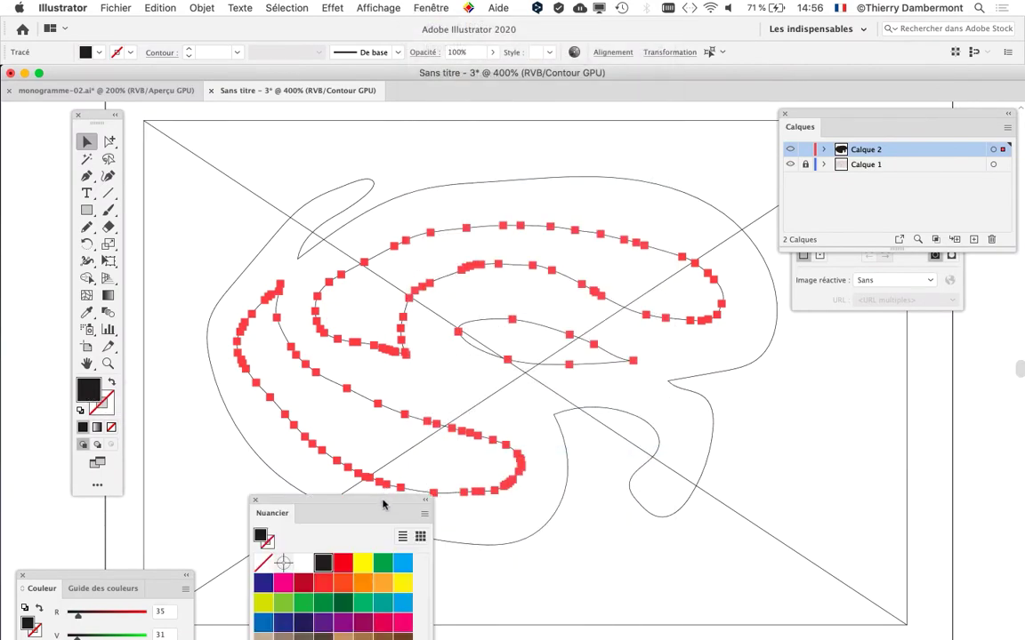
drag(384, 505, 667, 178)
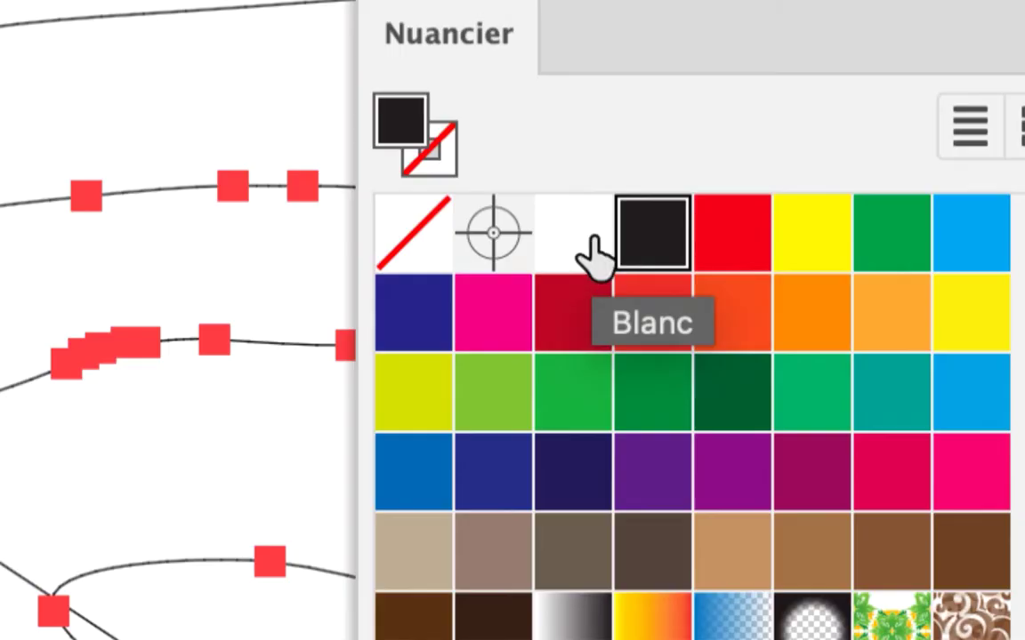
click(590, 249)
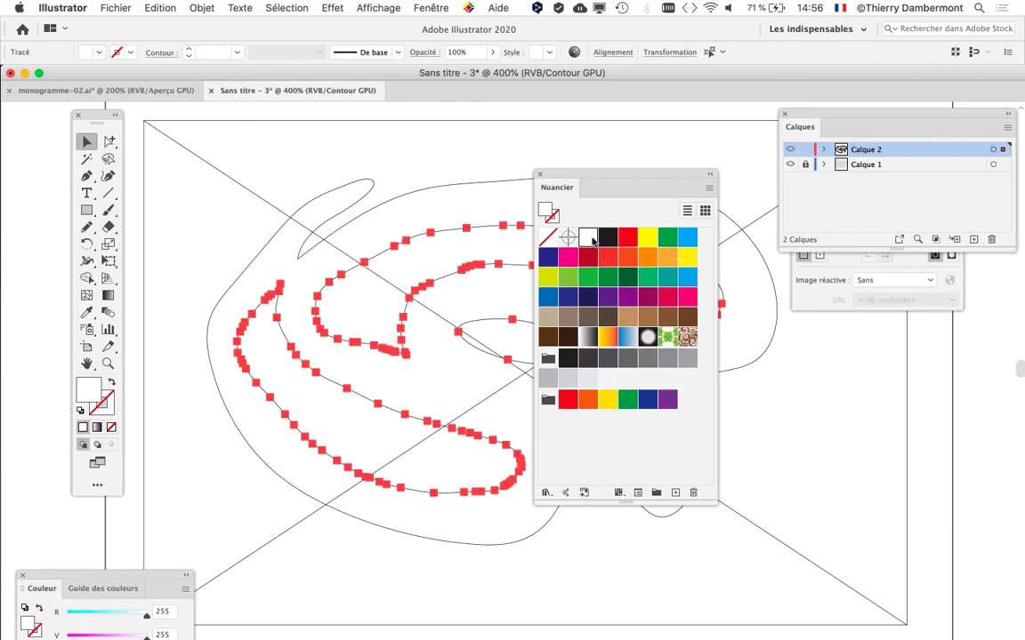
drag(569, 176, 836, 433)
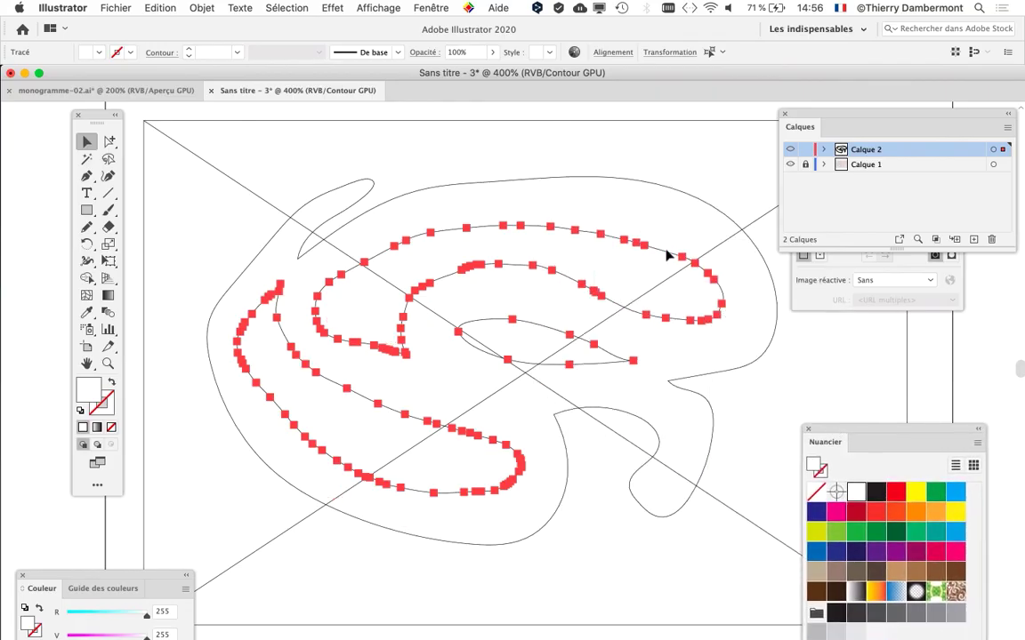
- Expand Calque 2 to list its paths, enlarge and reposition the layer list, and return to the preview display
click(822, 150)
drag(816, 117, 663, 128)
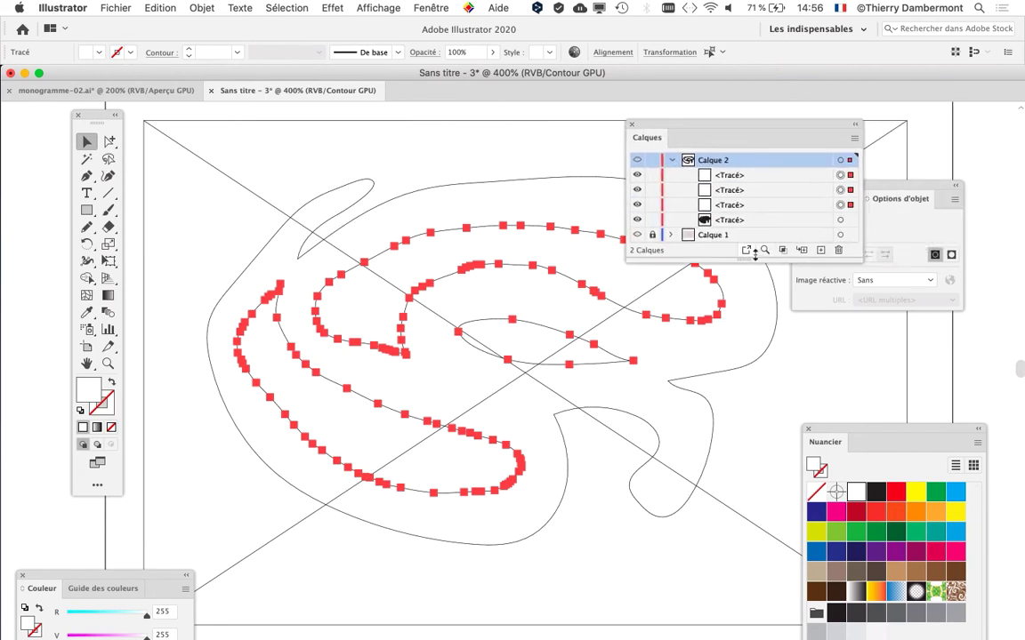
drag(747, 256, 754, 364)
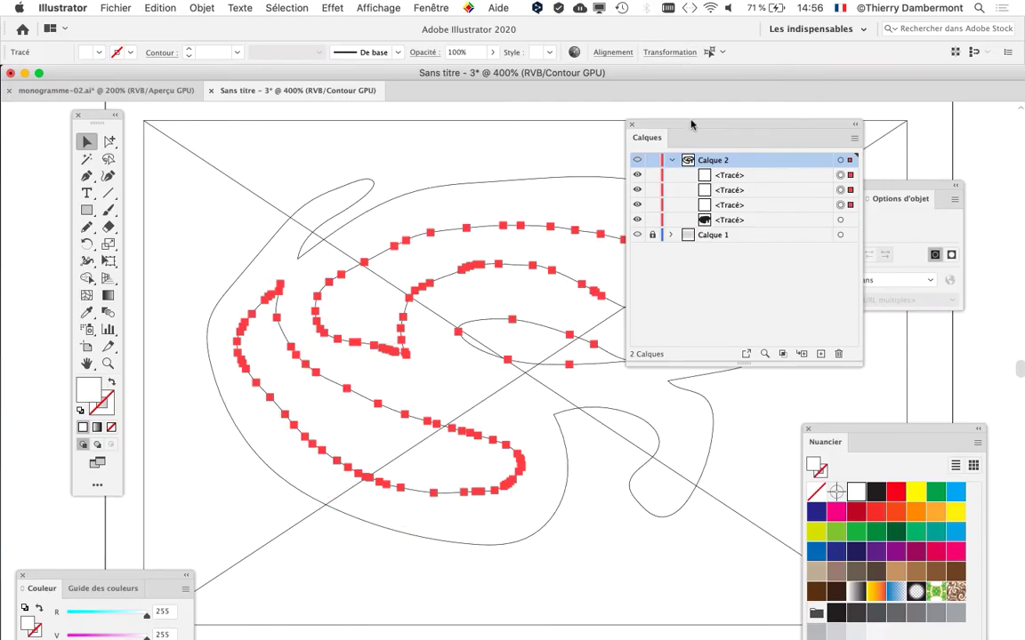
drag(691, 125, 851, 129)
key(super+y)
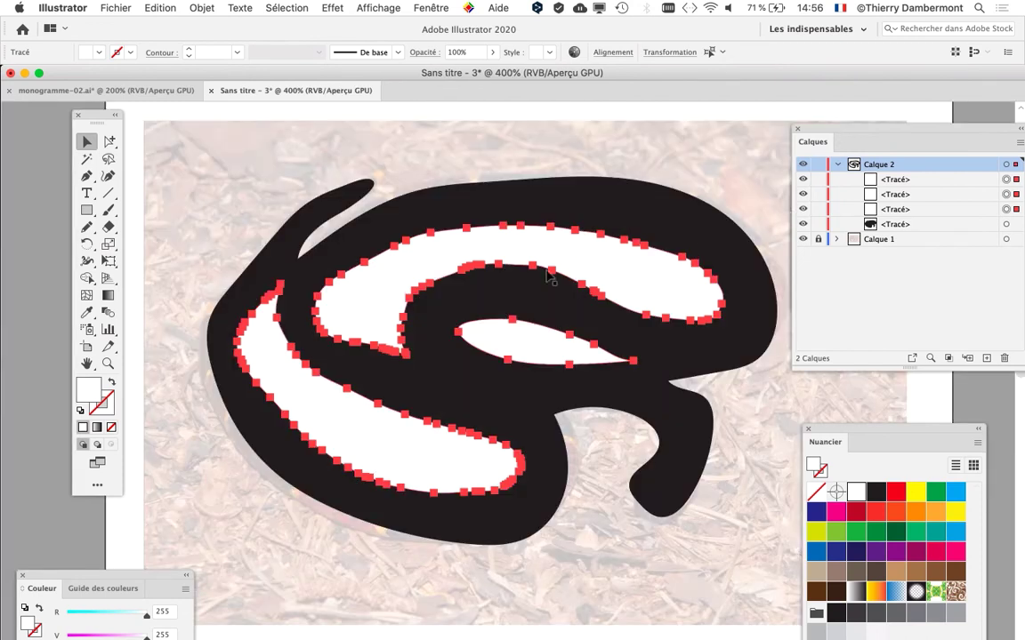
- Collapse Calque 2, hide the photo layer Calque 1, and deselect the openings
click(835, 165)
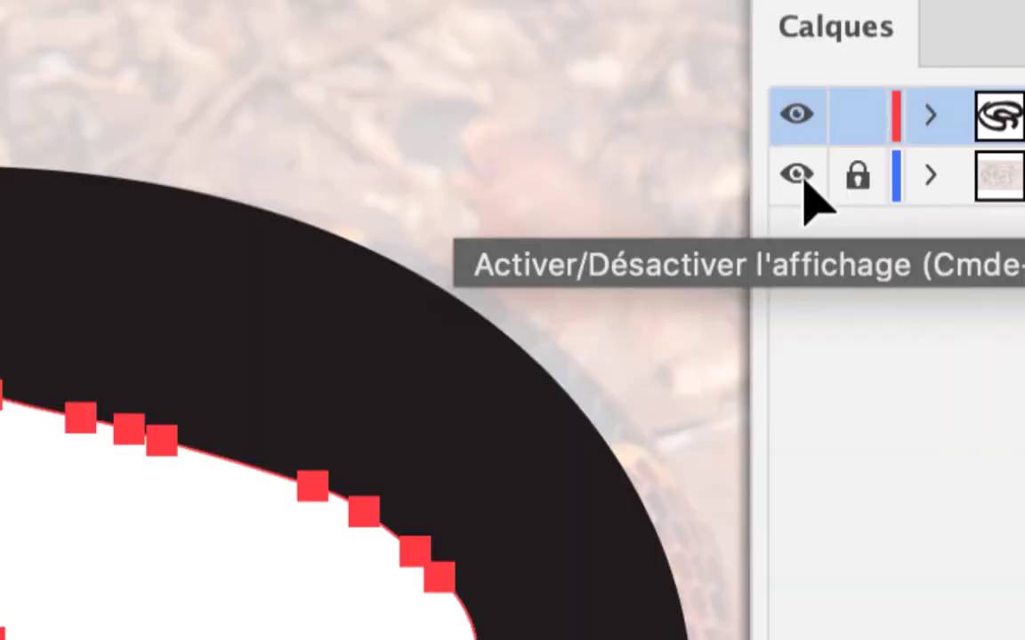
click(804, 179)
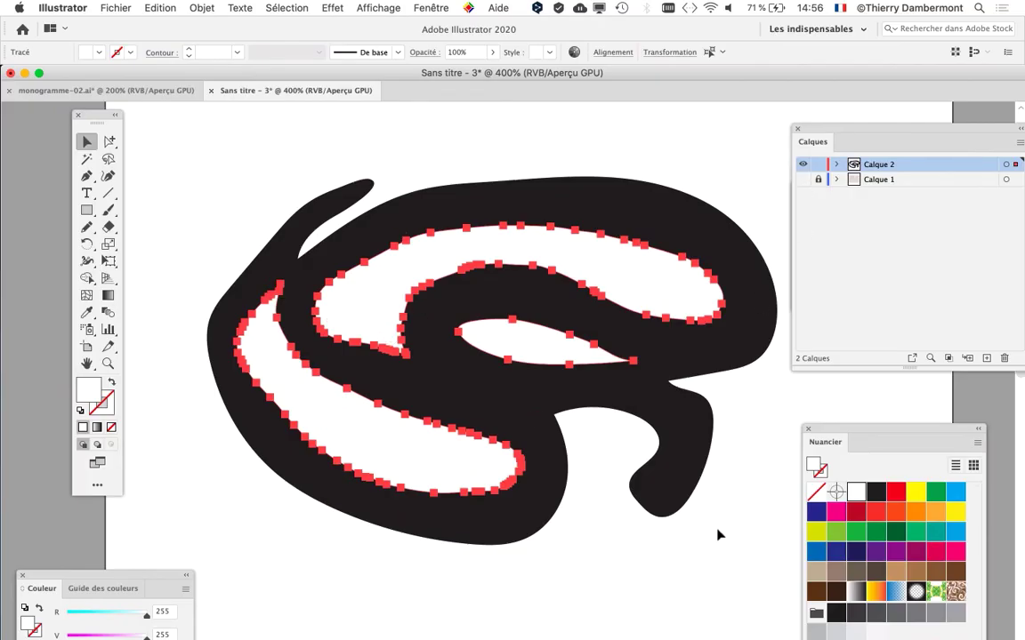
click(717, 537)
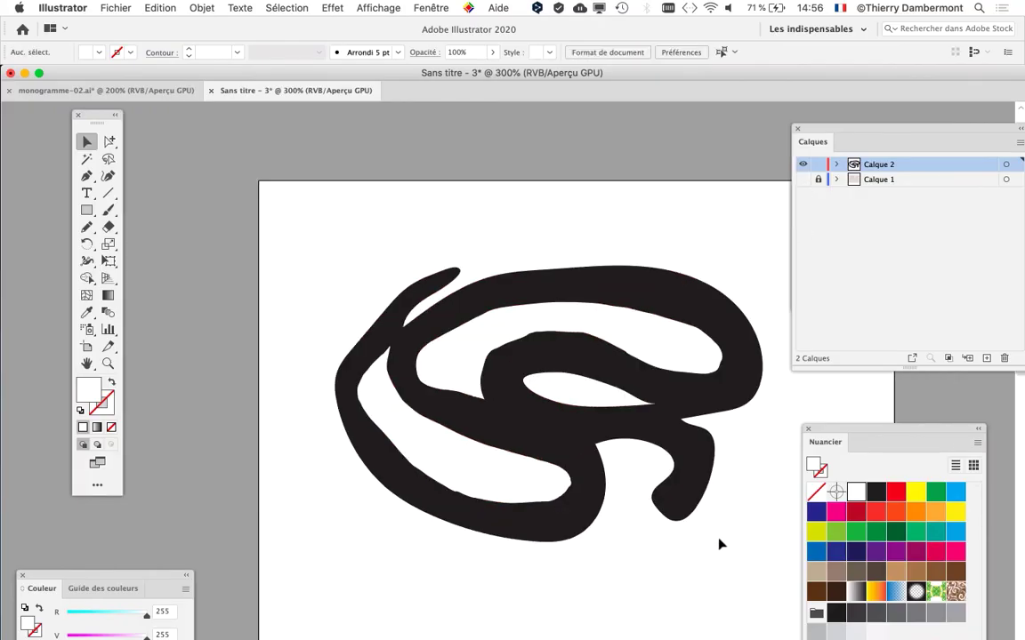
- Show the transparency checkerboard and examine the white-filled openings of the snake silhouette against it
scroll(720, 545, down, 2)
scroll(468, 494, right, 3)
scroll(322, 442, down, 3)
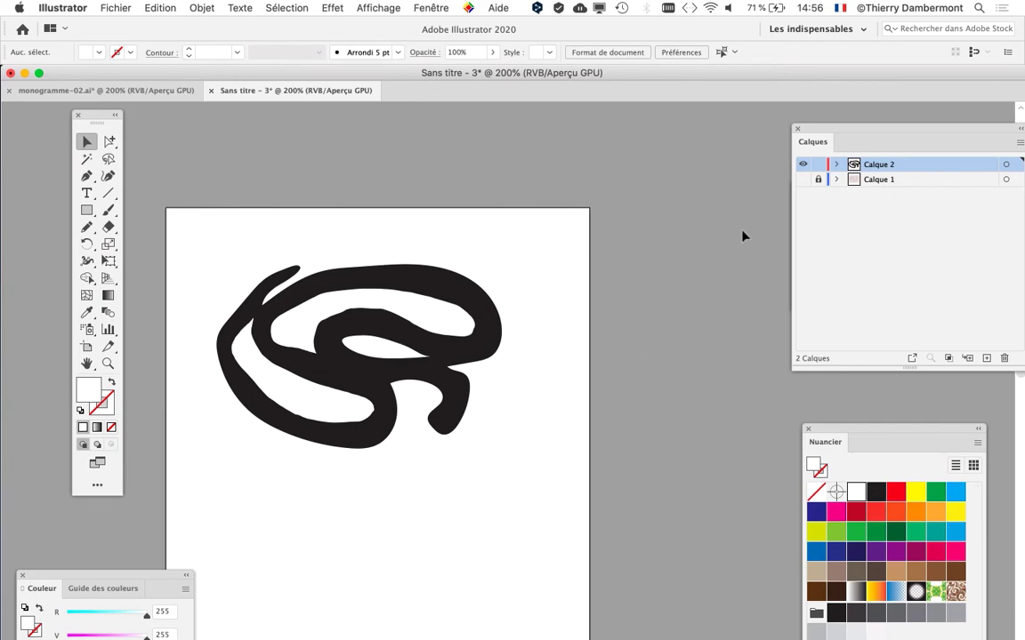
click(378, 7)
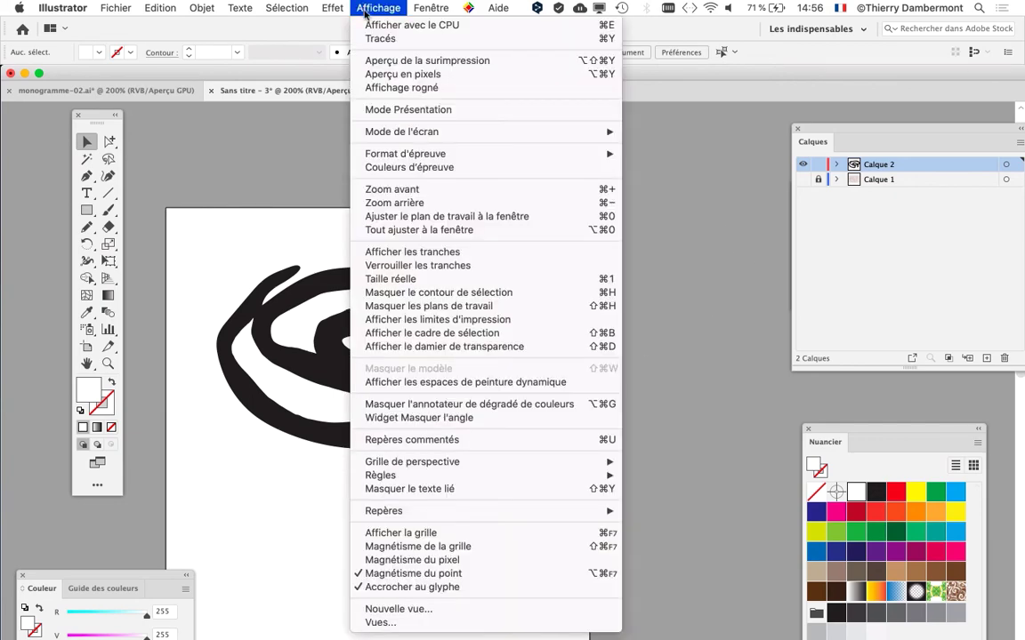
mouse_move(331, 7)
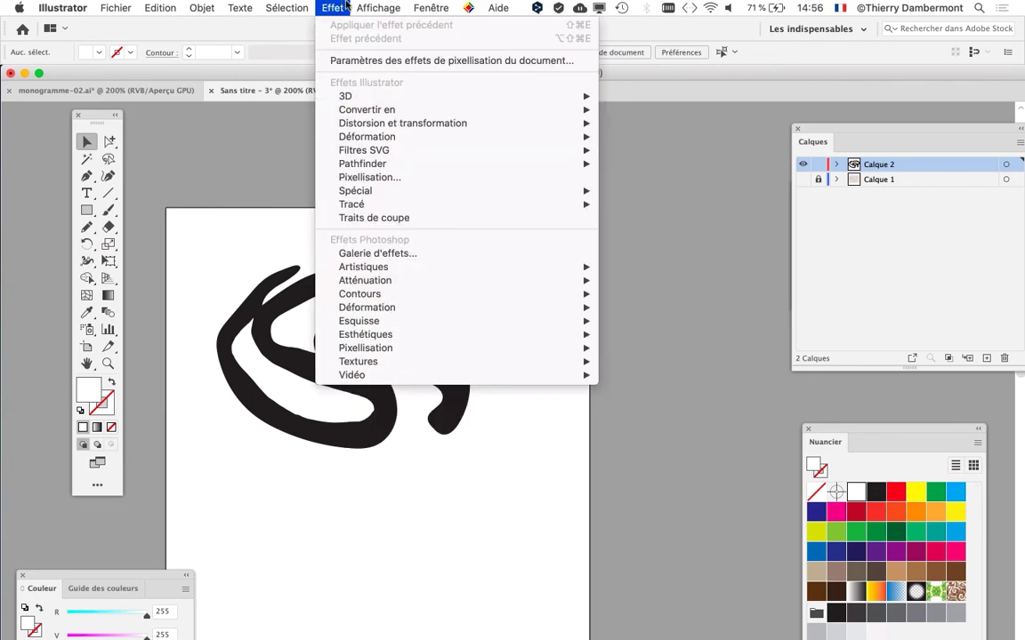
mouse_move(365, 7)
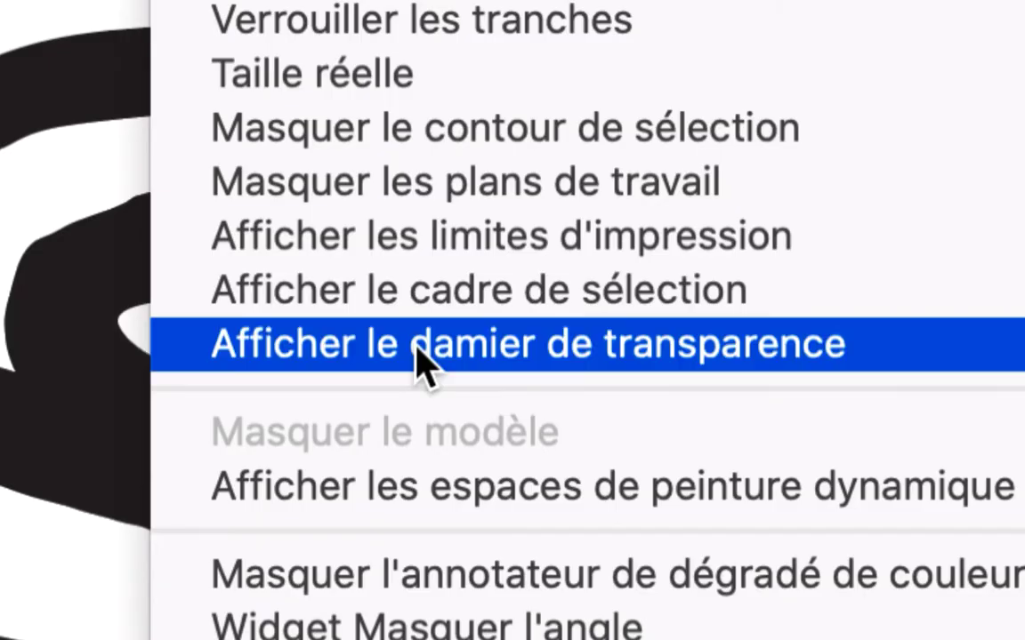
click(418, 361)
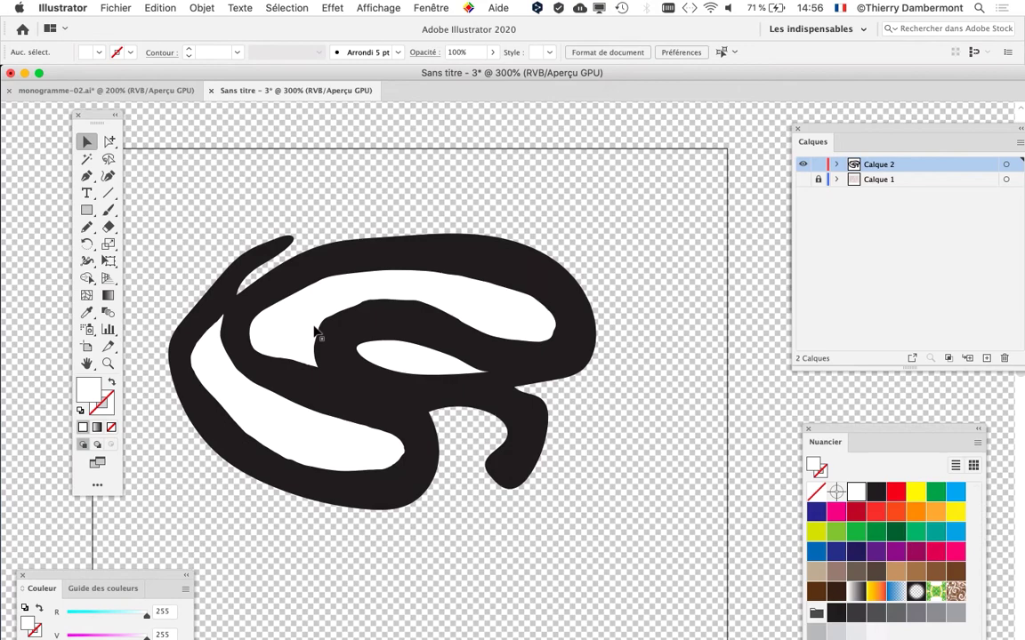
scroll(316, 333, up, 3)
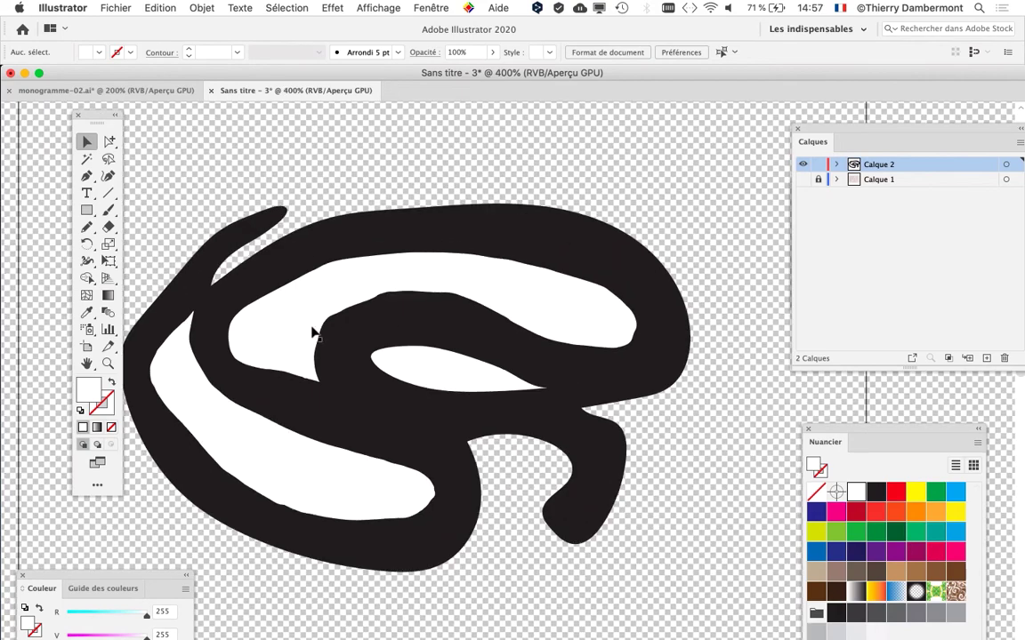
scroll(454, 328, right, 2)
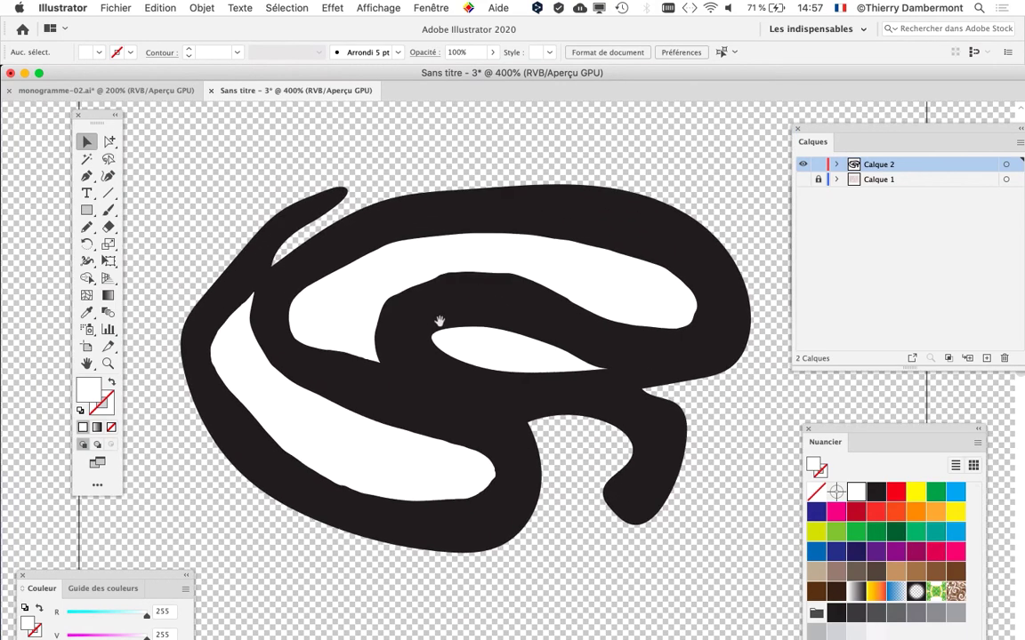
scroll(418, 294, down, 2)
scroll(395, 284, right, 2)
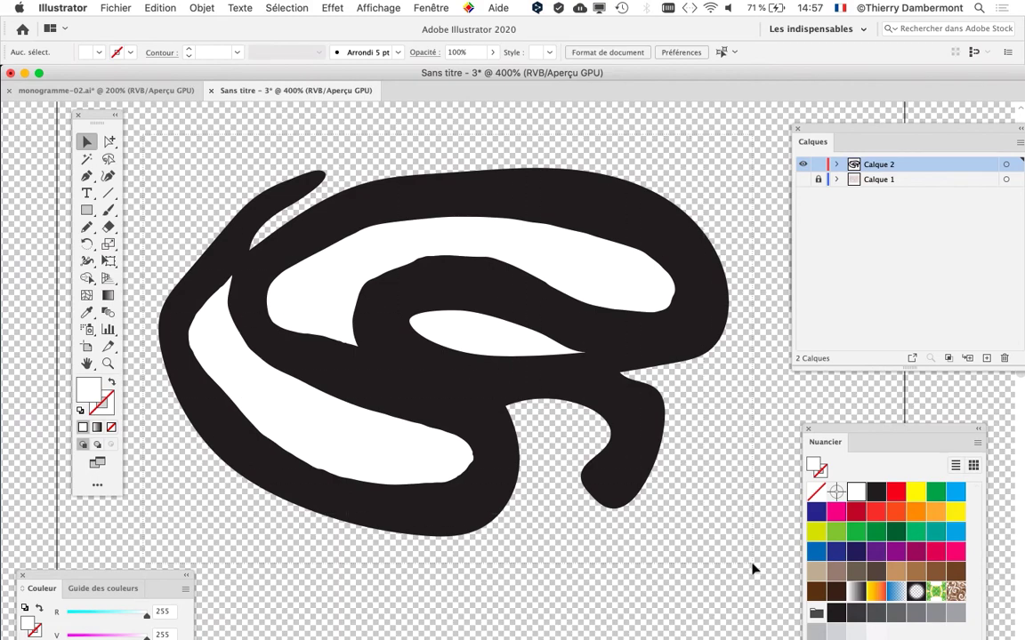
- Select the whole snake drawing and rasterize it in RVB at Elevée (300 ppp) with a white (Blanc) background
key(super+a)
key(super+minus)
key(super+minus)
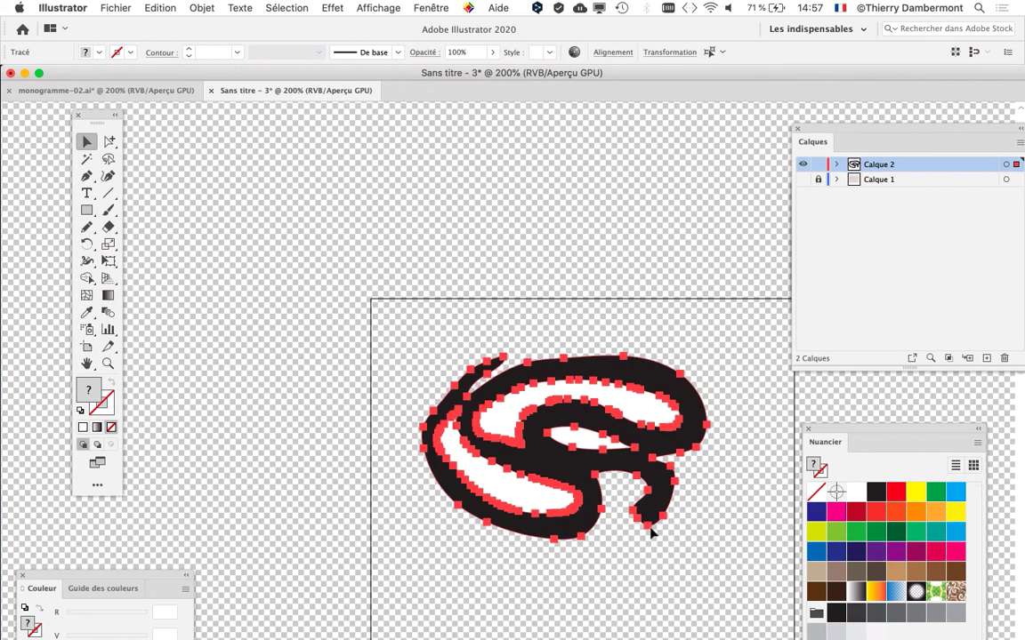
scroll(653, 534, right, 4)
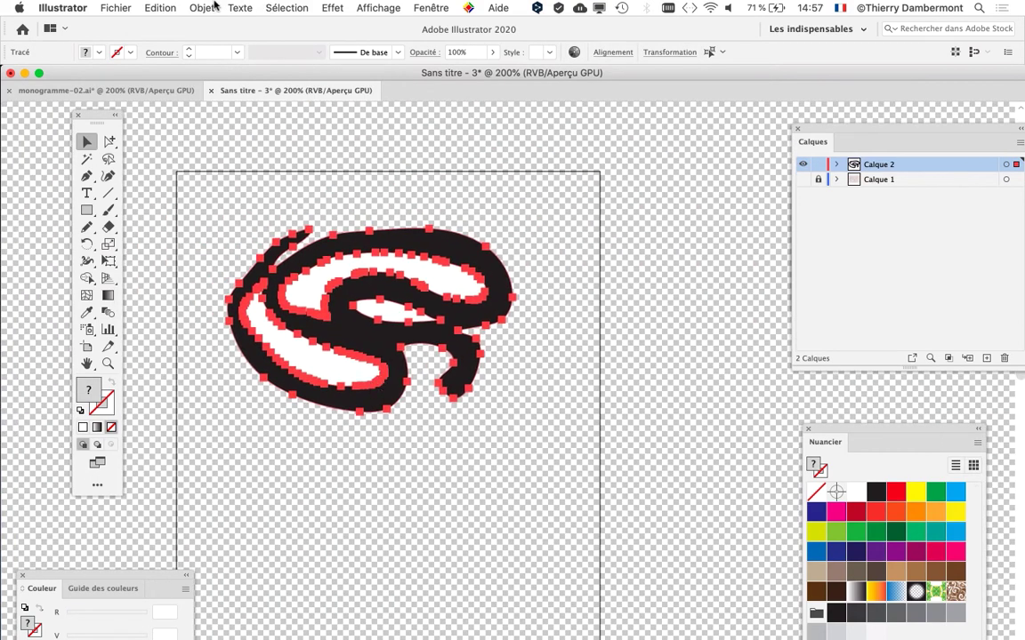
click(204, 8)
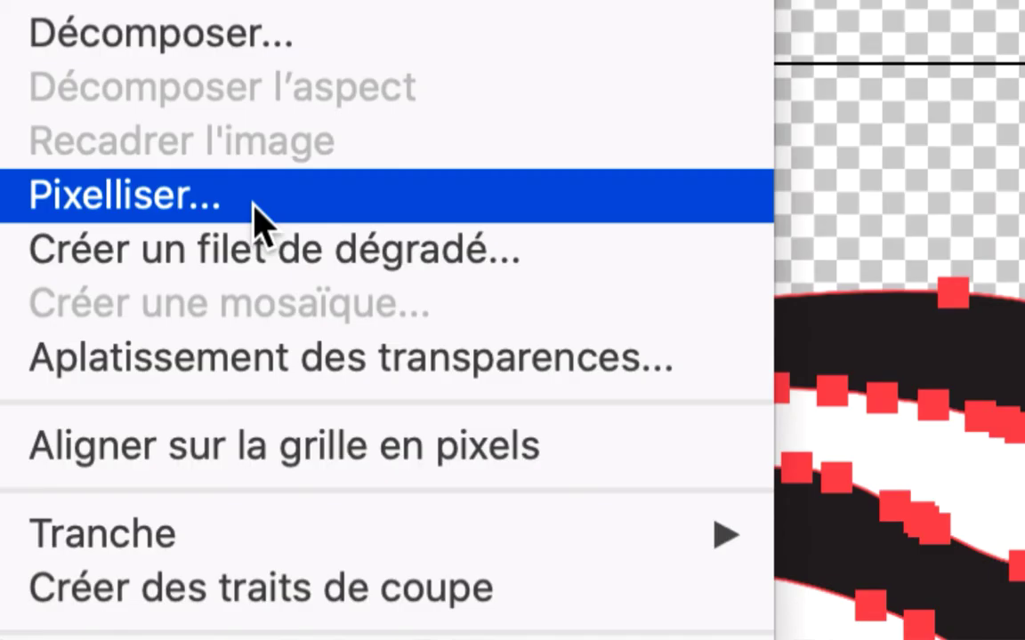
click(258, 218)
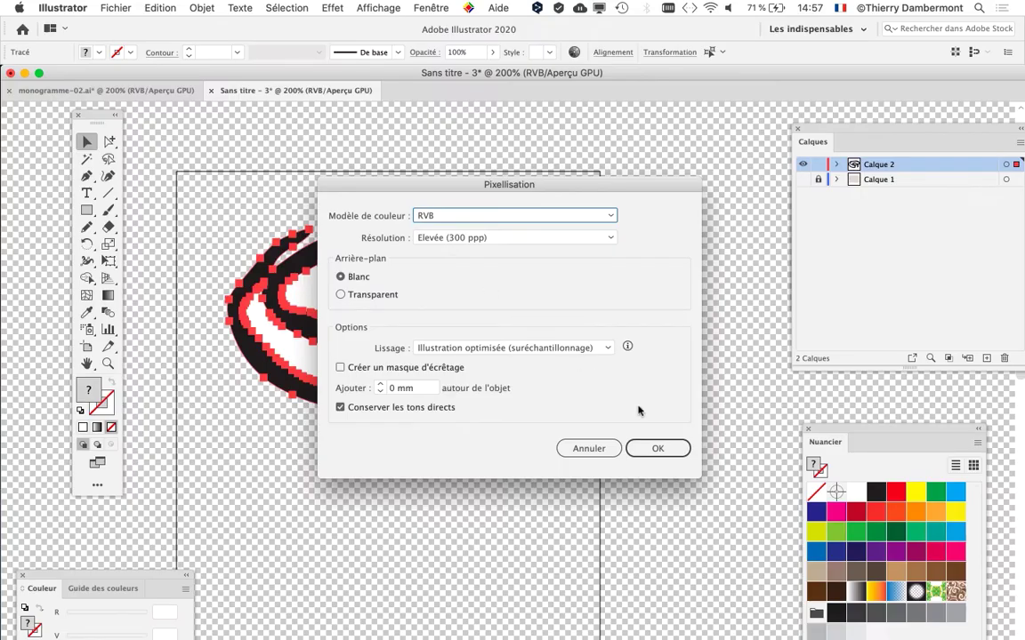
click(667, 449)
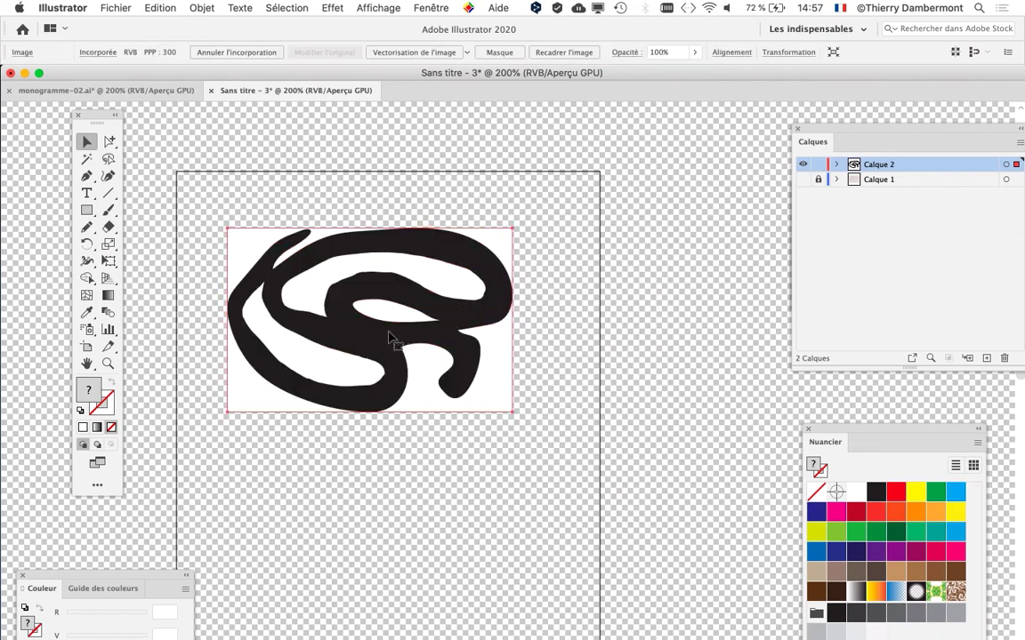
- Examine the pixel edges of the rasterized snake around the pointed tip of the small central opening
scroll(411, 326, up, 10)
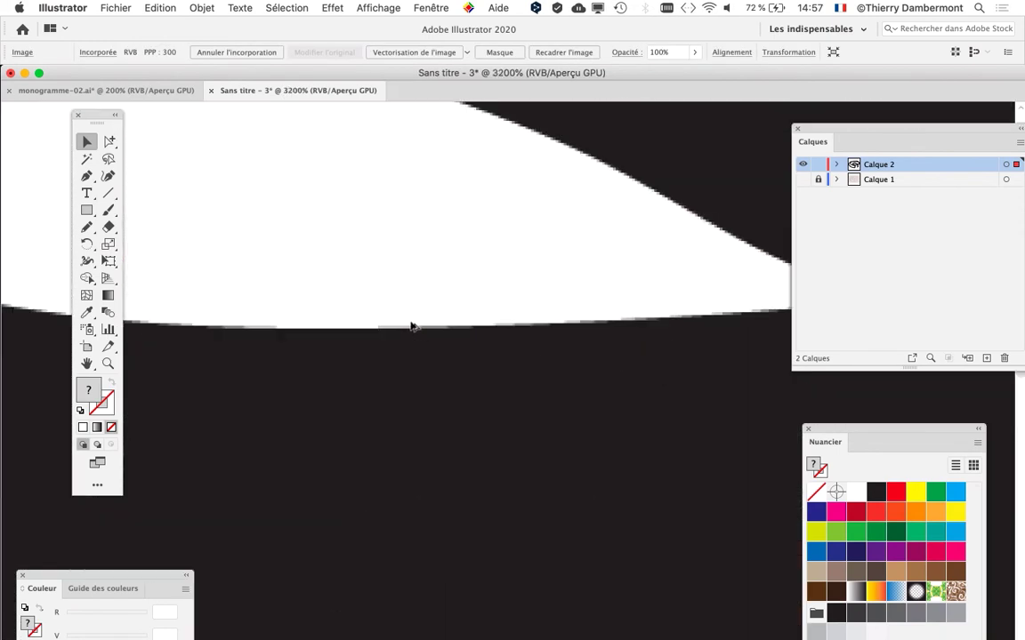
scroll(411, 327, down, 3)
scroll(516, 379, up, 6)
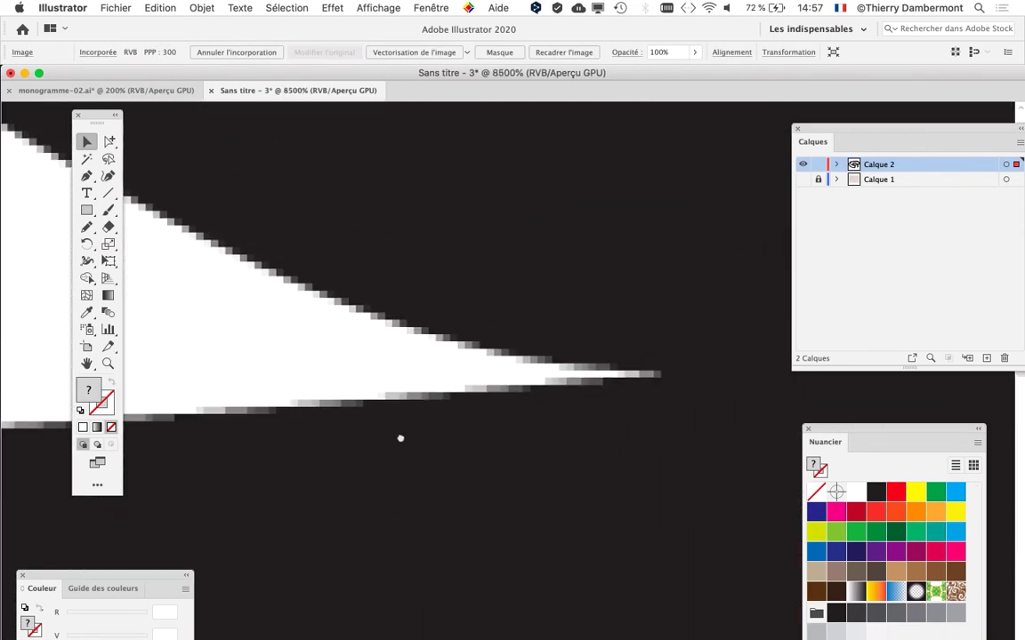
scroll(458, 411, up, 4)
scroll(456, 415, down, 10)
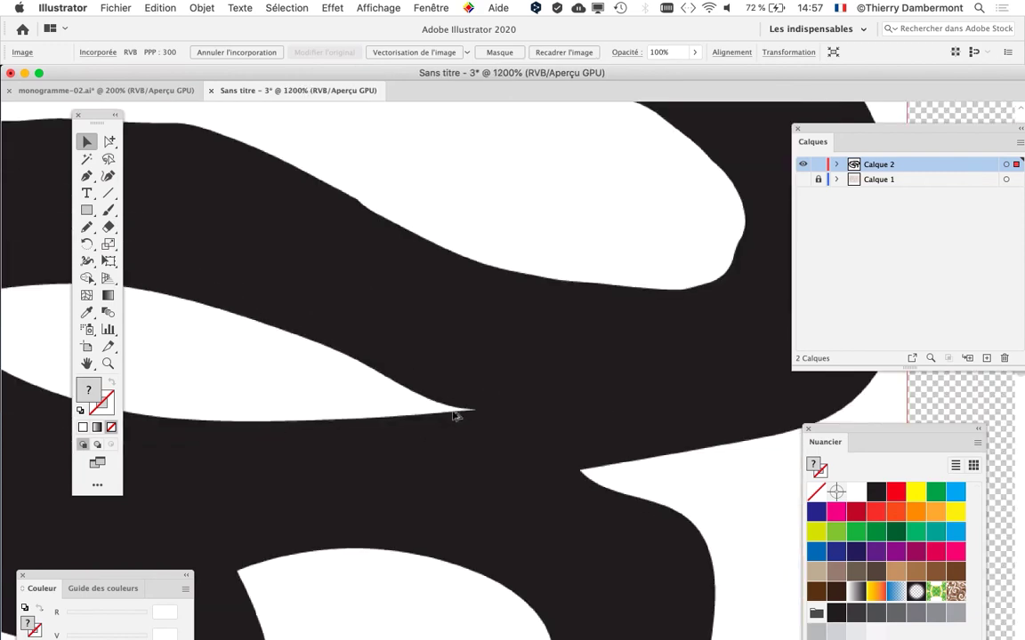
scroll(455, 414, down, 8)
scroll(407, 401, up, 3)
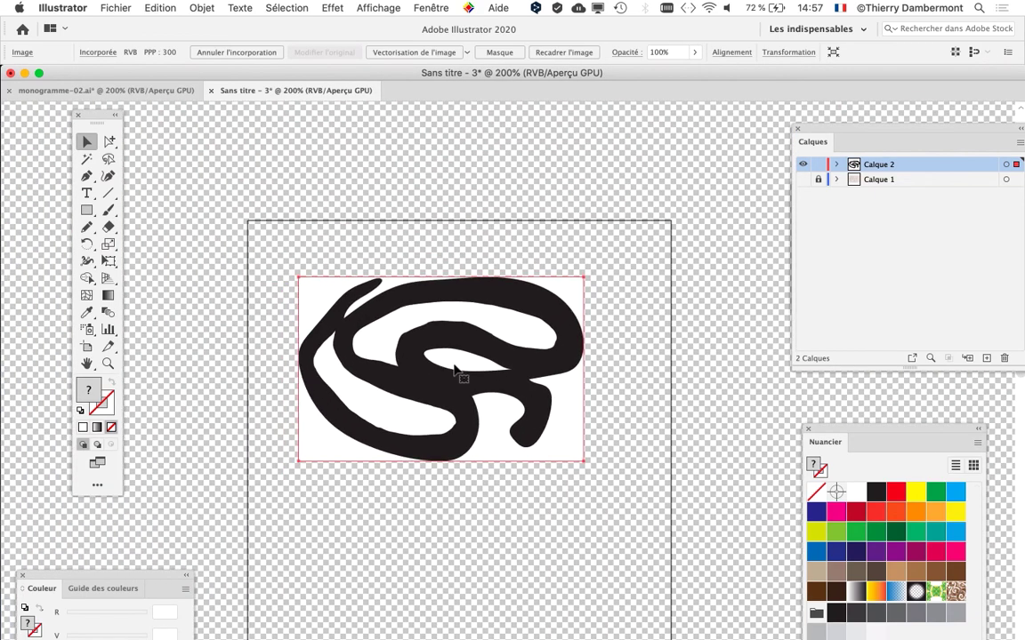
scroll(449, 326, up, 3)
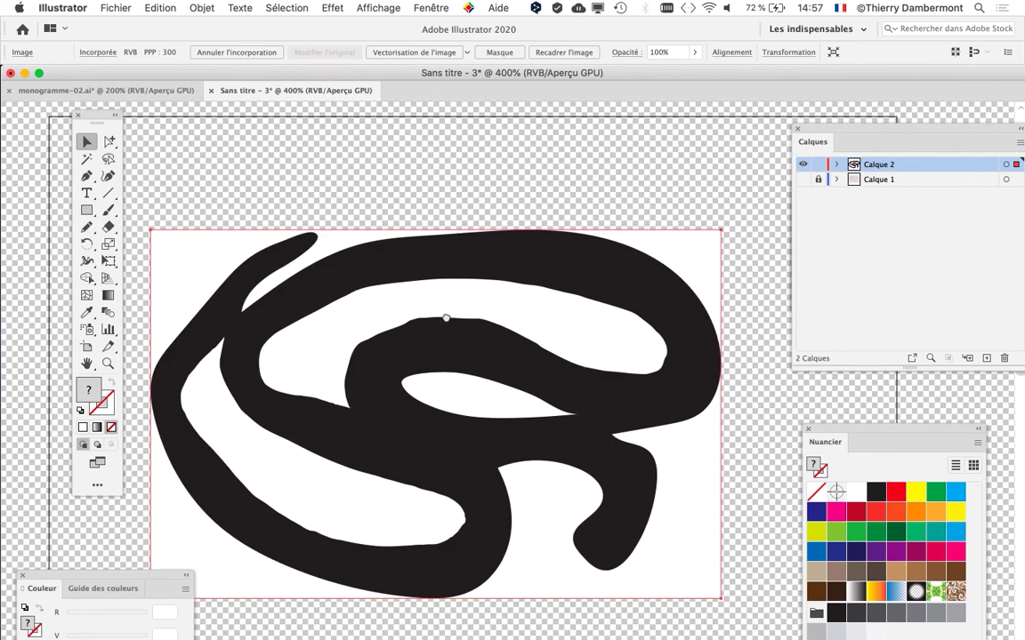
- Show the image tracing settings (Vectorisation de l'image) and trace the snake image with the default Noir et blanc mode by enabling the preview
click(415, 7)
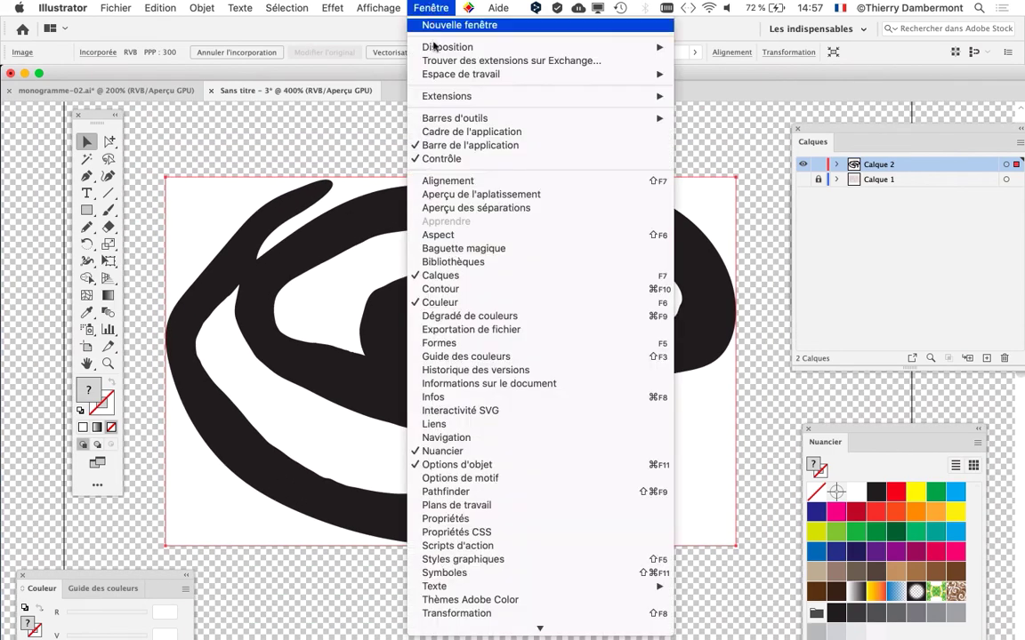
scroll(480, 545, down, 5)
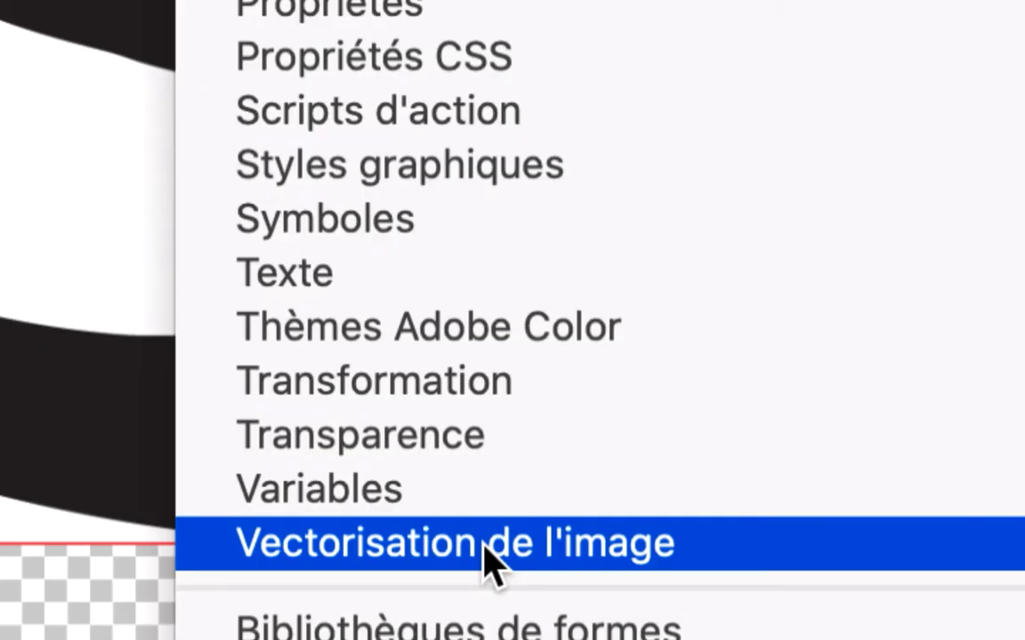
click(488, 560)
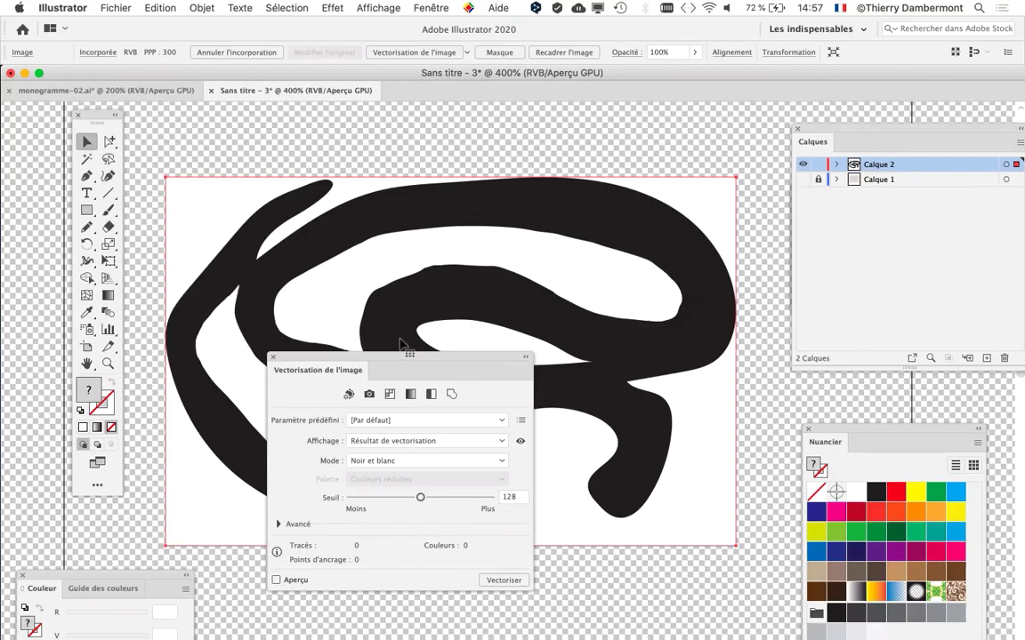
drag(405, 359, 645, 107)
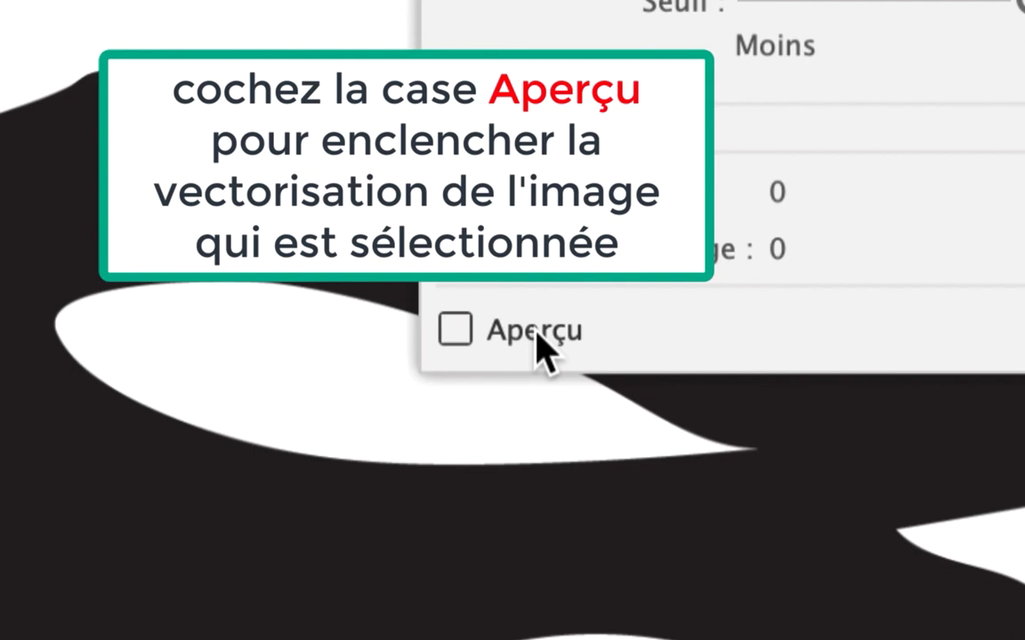
click(537, 335)
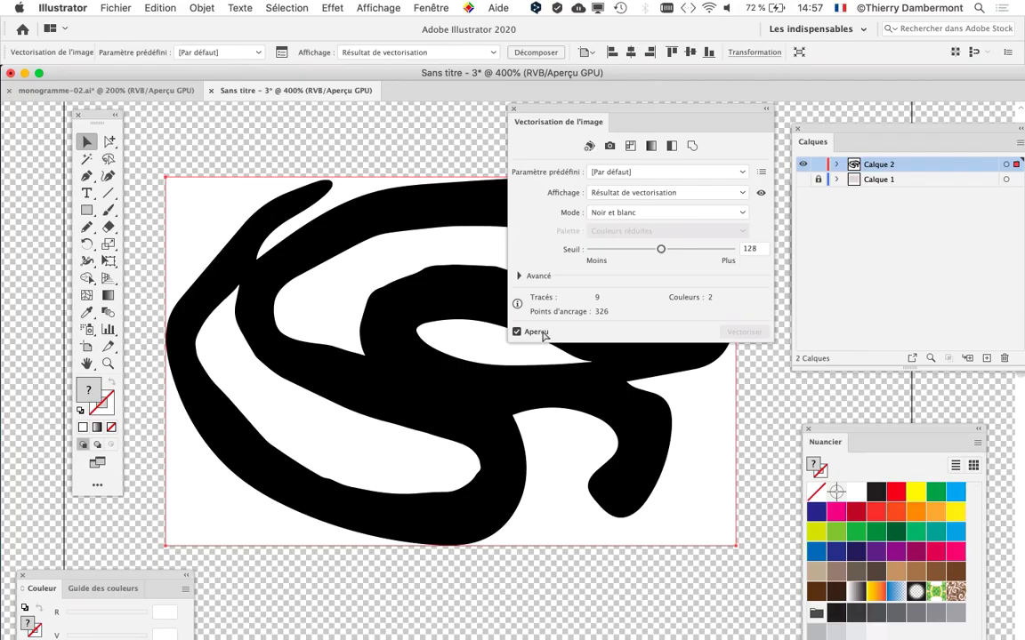
- Reveal the advanced tracing options, enable Ignorer le blanc, and move the settings clear of the snake
drag(591, 115, 678, 83)
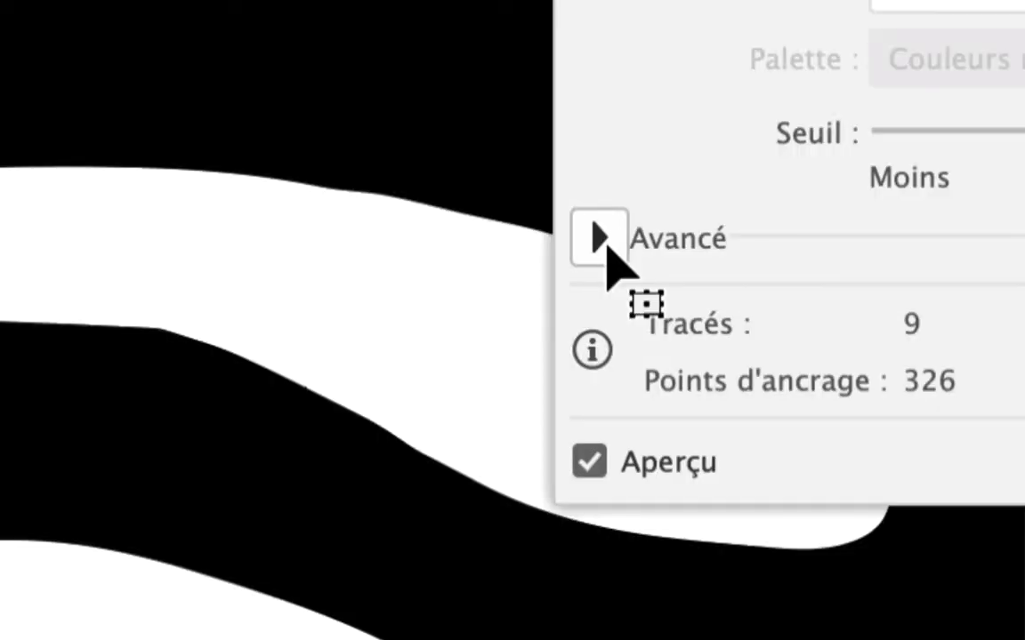
click(606, 245)
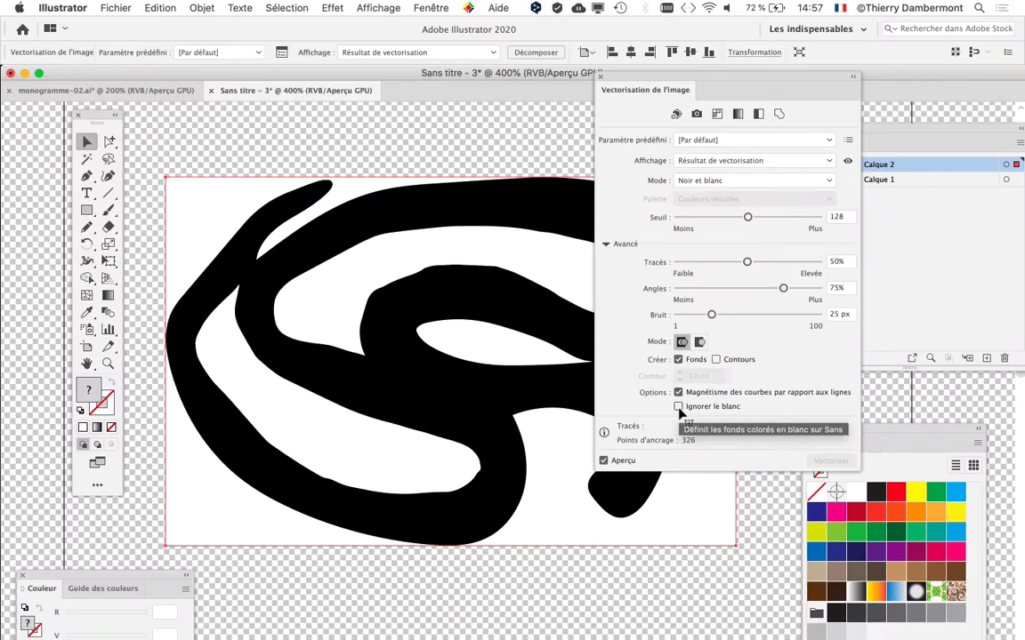
click(678, 406)
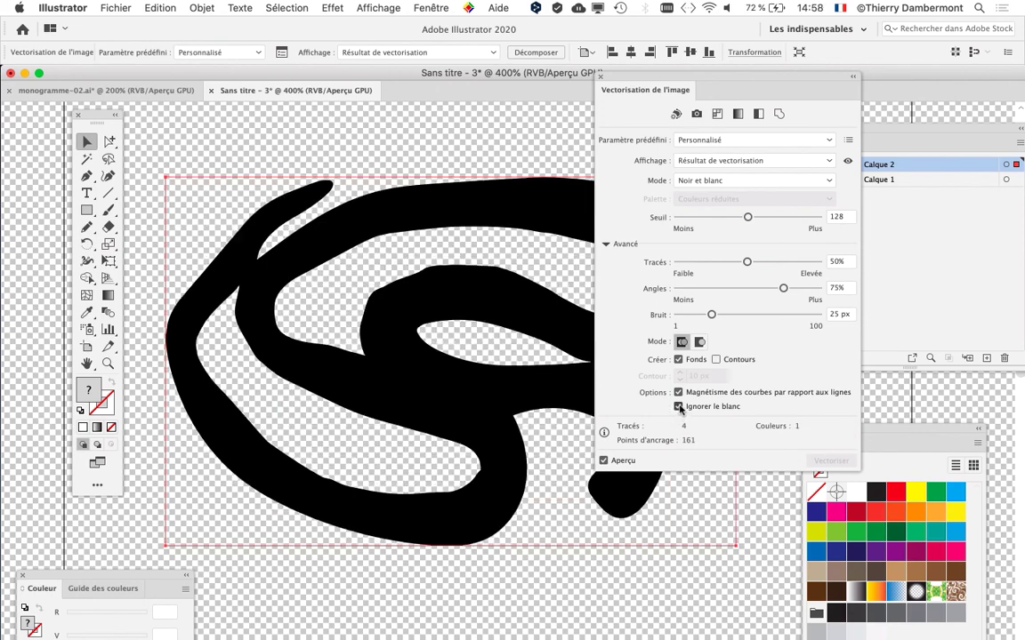
drag(711, 80, 885, 73)
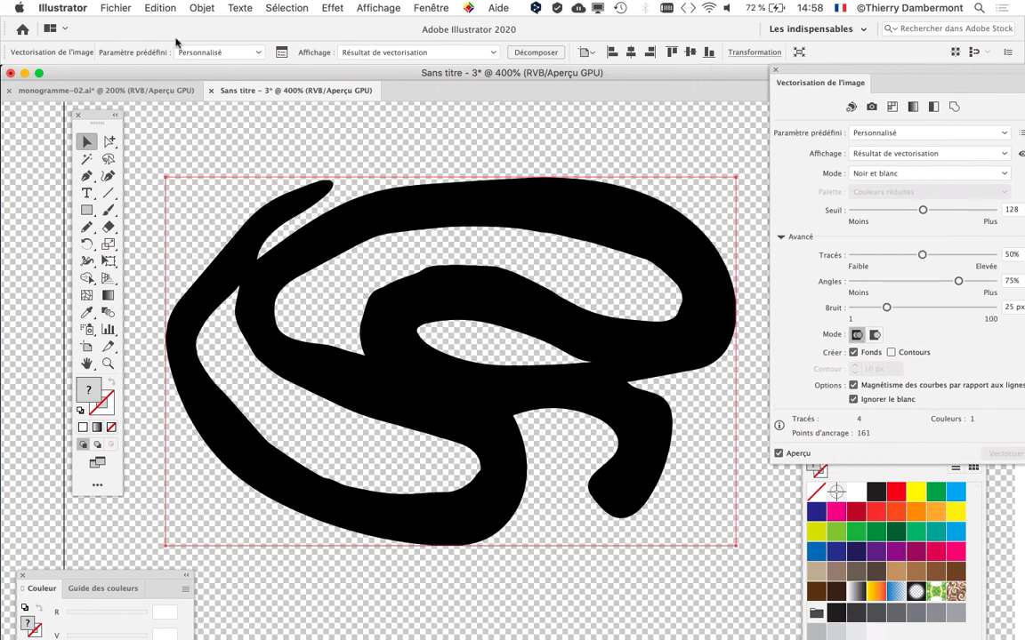
- Expand the image tracing of the snake into editable vector paths
click(201, 8)
mouse_move(258, 418)
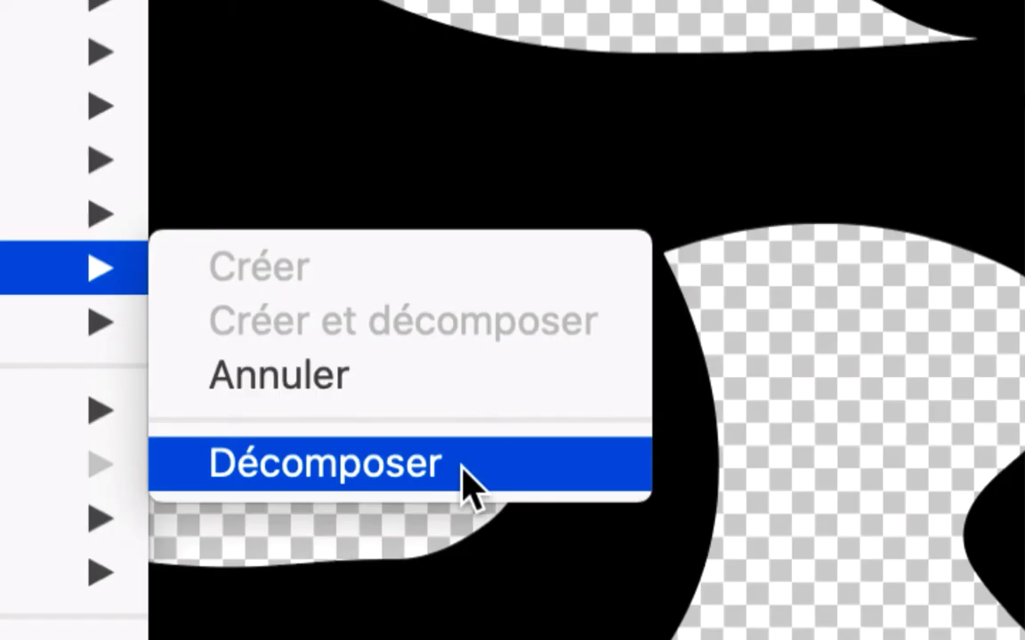
click(462, 469)
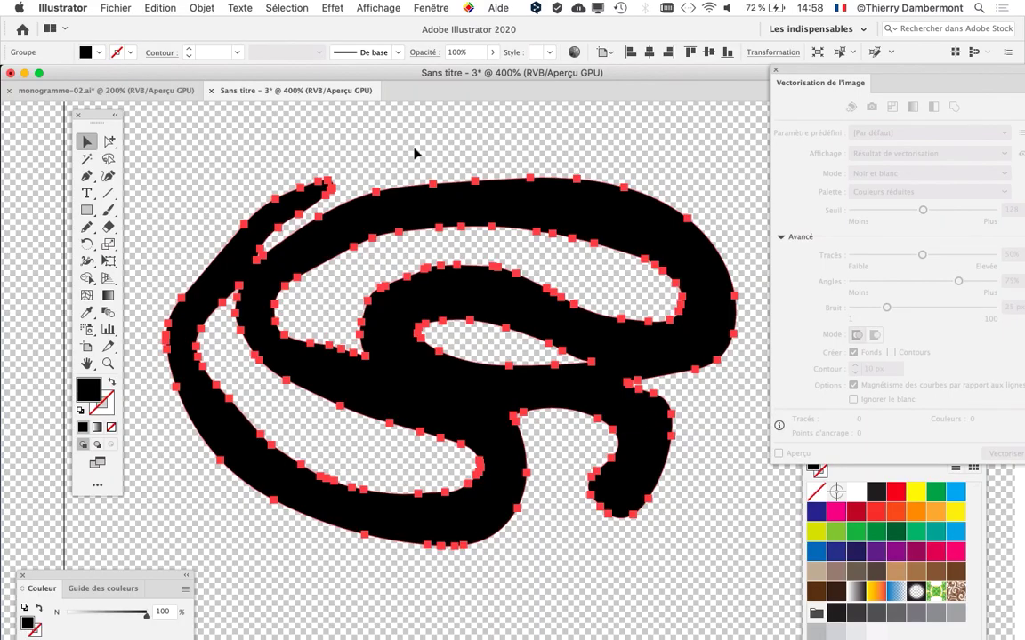
- Hide the transparency checkerboard and deselect the traced snake
click(378, 8)
click(463, 346)
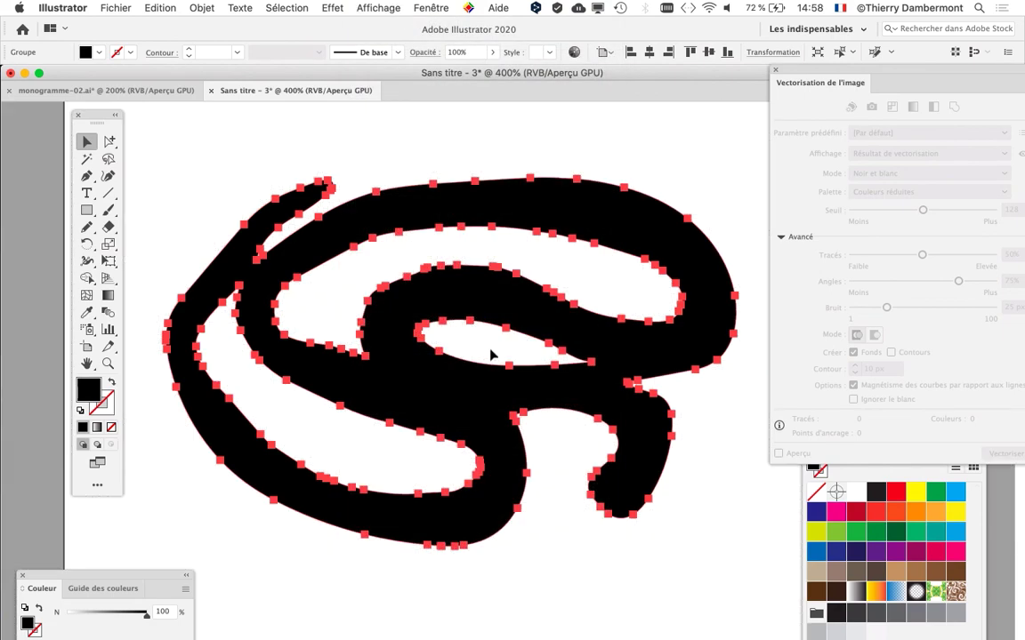
key(super+minus)
key(super+minus)
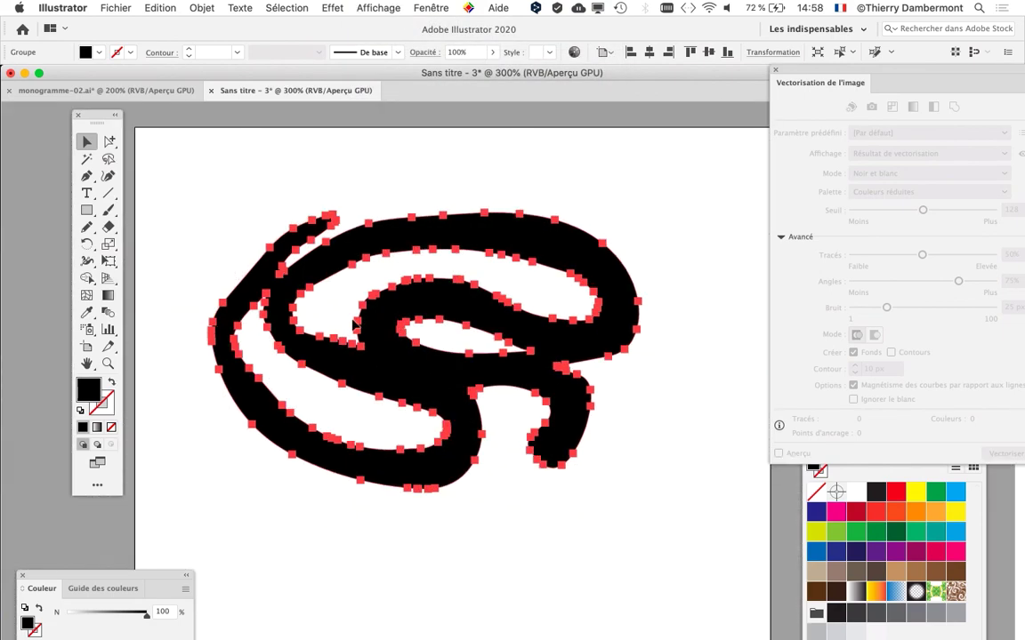
click(402, 297)
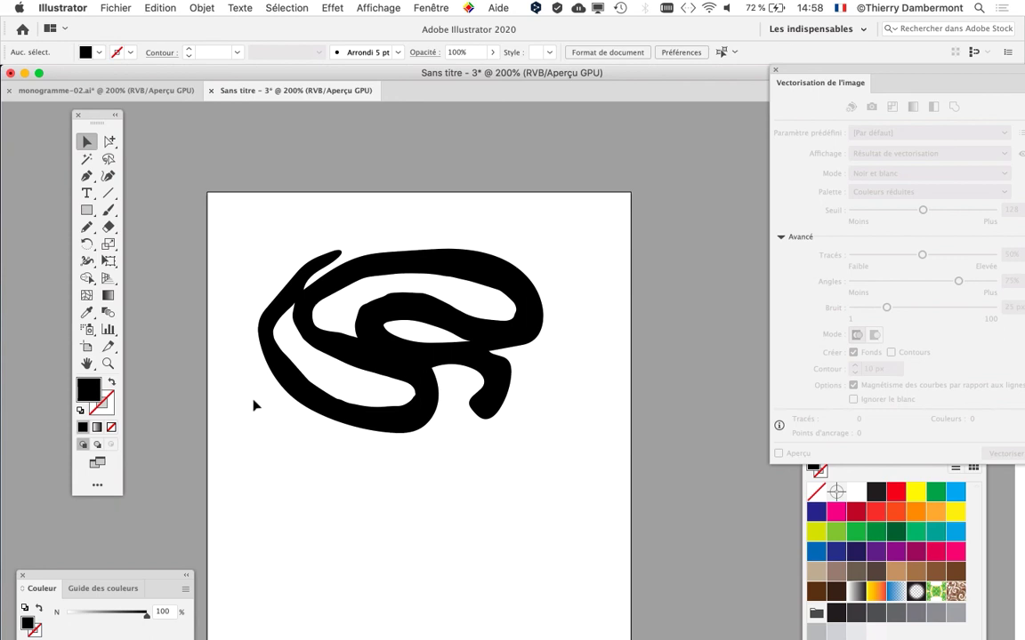
- Draw a circle with the Ellipse tool from the middle of the snake, covering most of it, and fill it with bright red
drag(87, 210, 142, 247)
drag(405, 328, 513, 386)
click(876, 511)
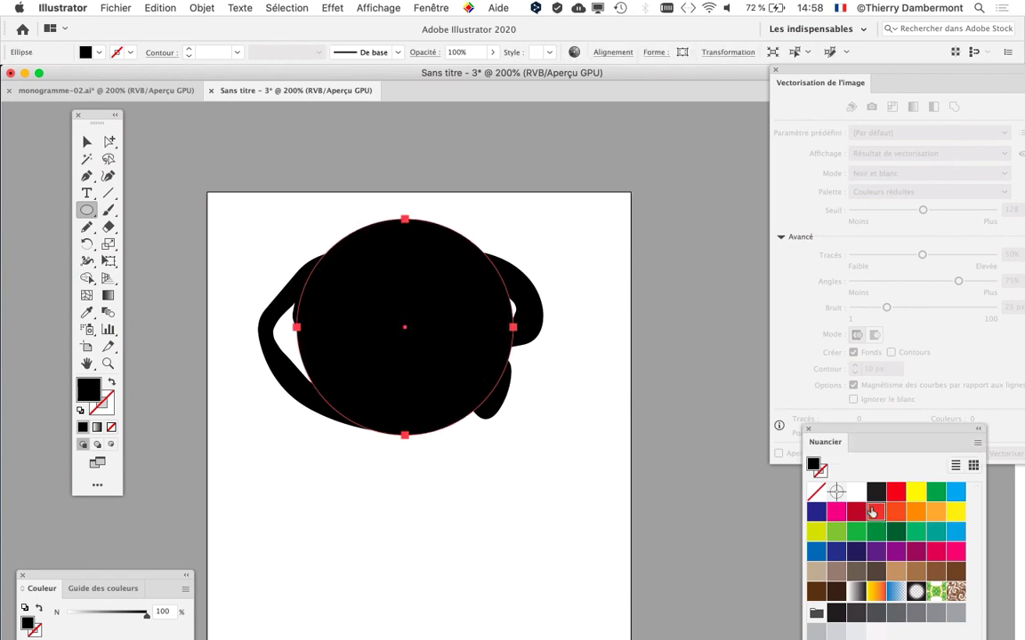
- Send the red circle to the back, behind the black snake
click(198, 8)
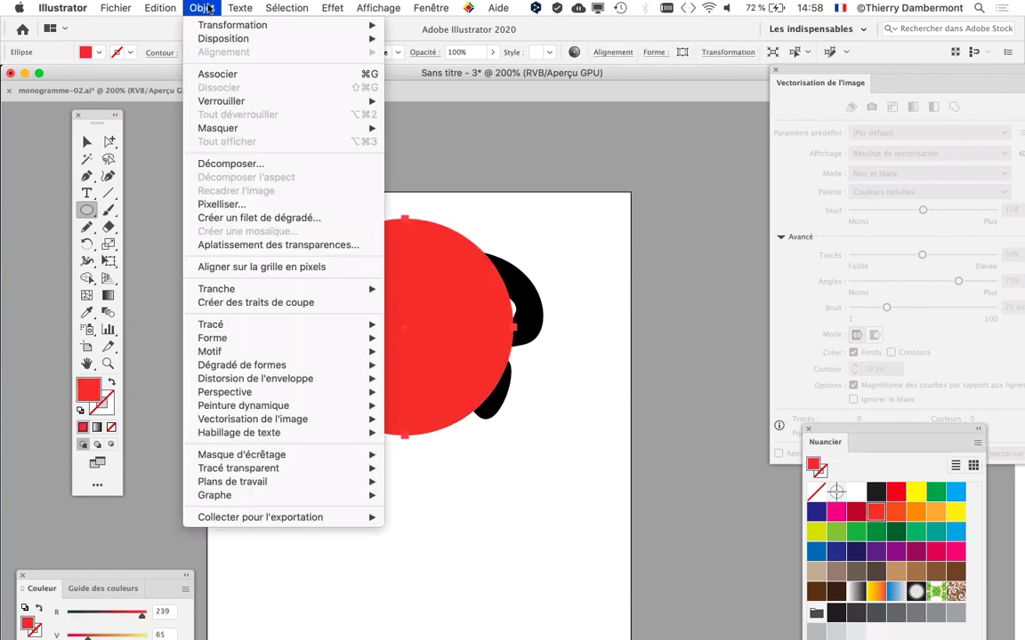
mouse_move(218, 41)
click(462, 80)
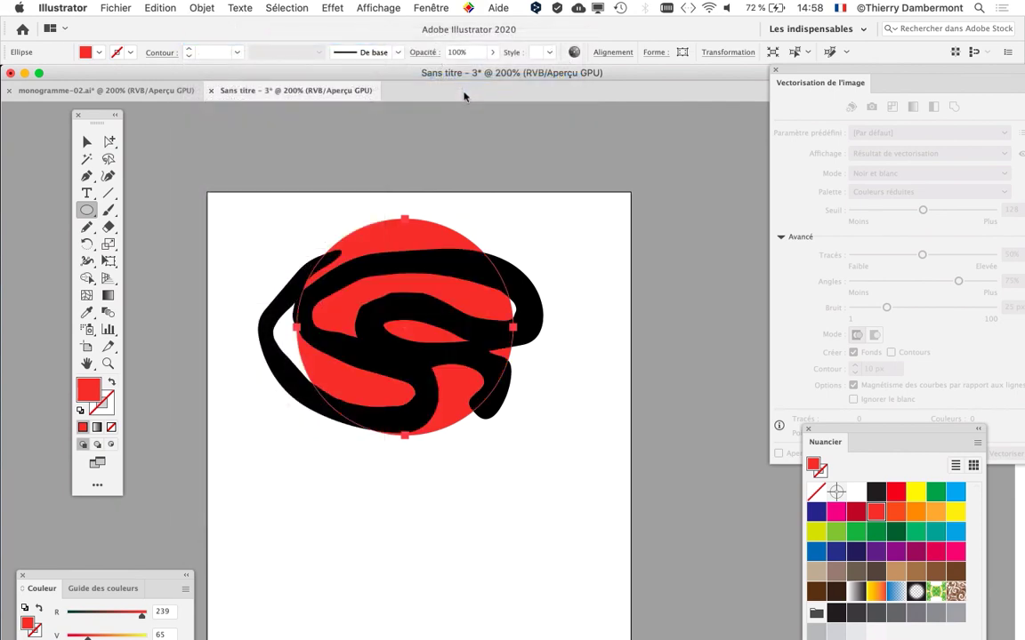
- Shift the red circle slightly down and left behind the snake, deselect it, and inspect the snake's openings up close
click(86, 141)
drag(393, 245, 397, 260)
click(542, 461)
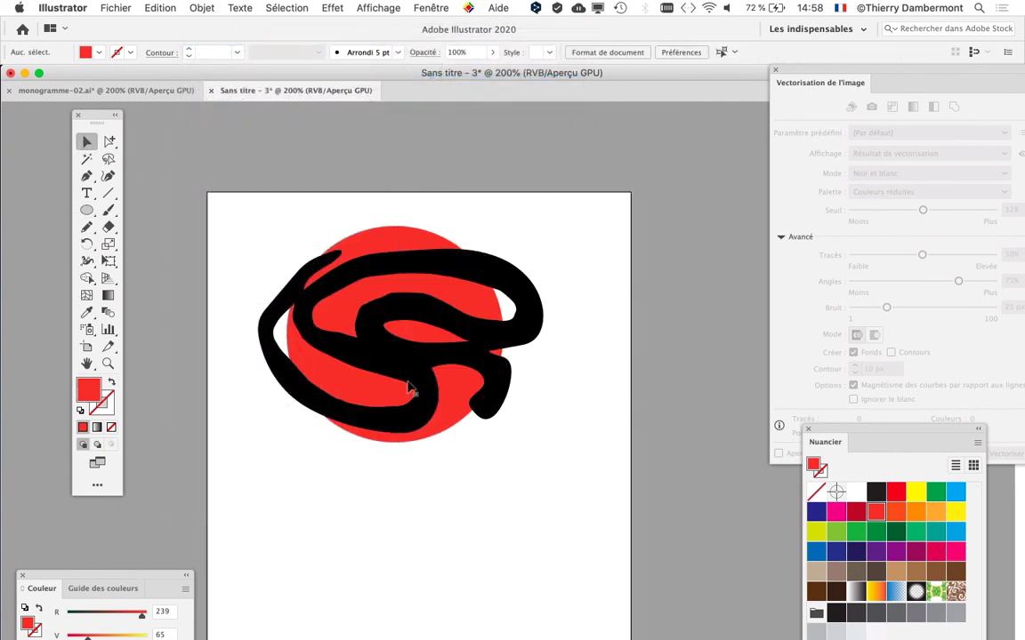
scroll(406, 385, up, 2)
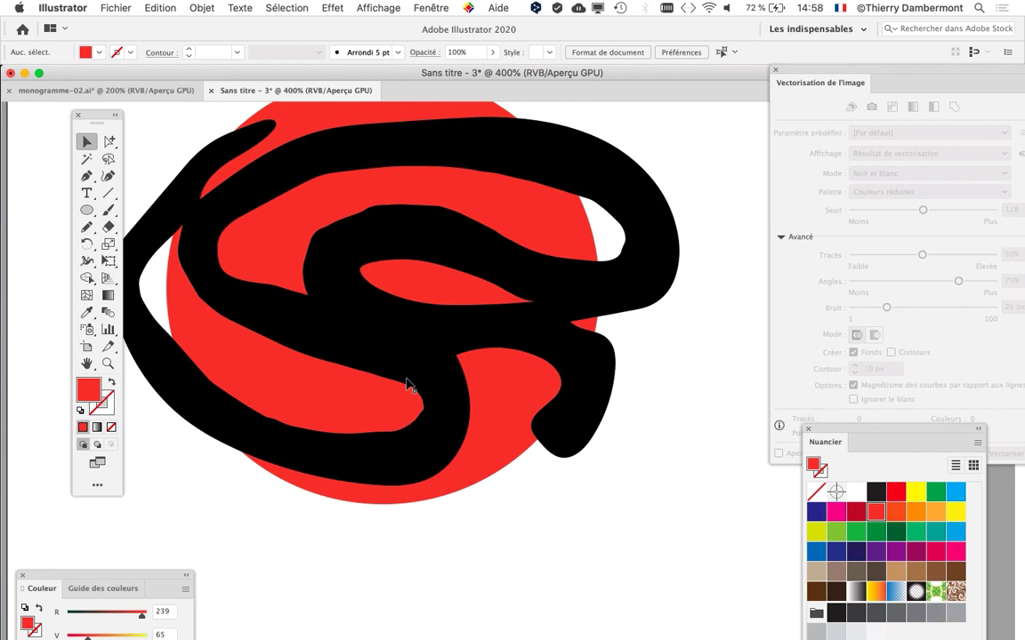